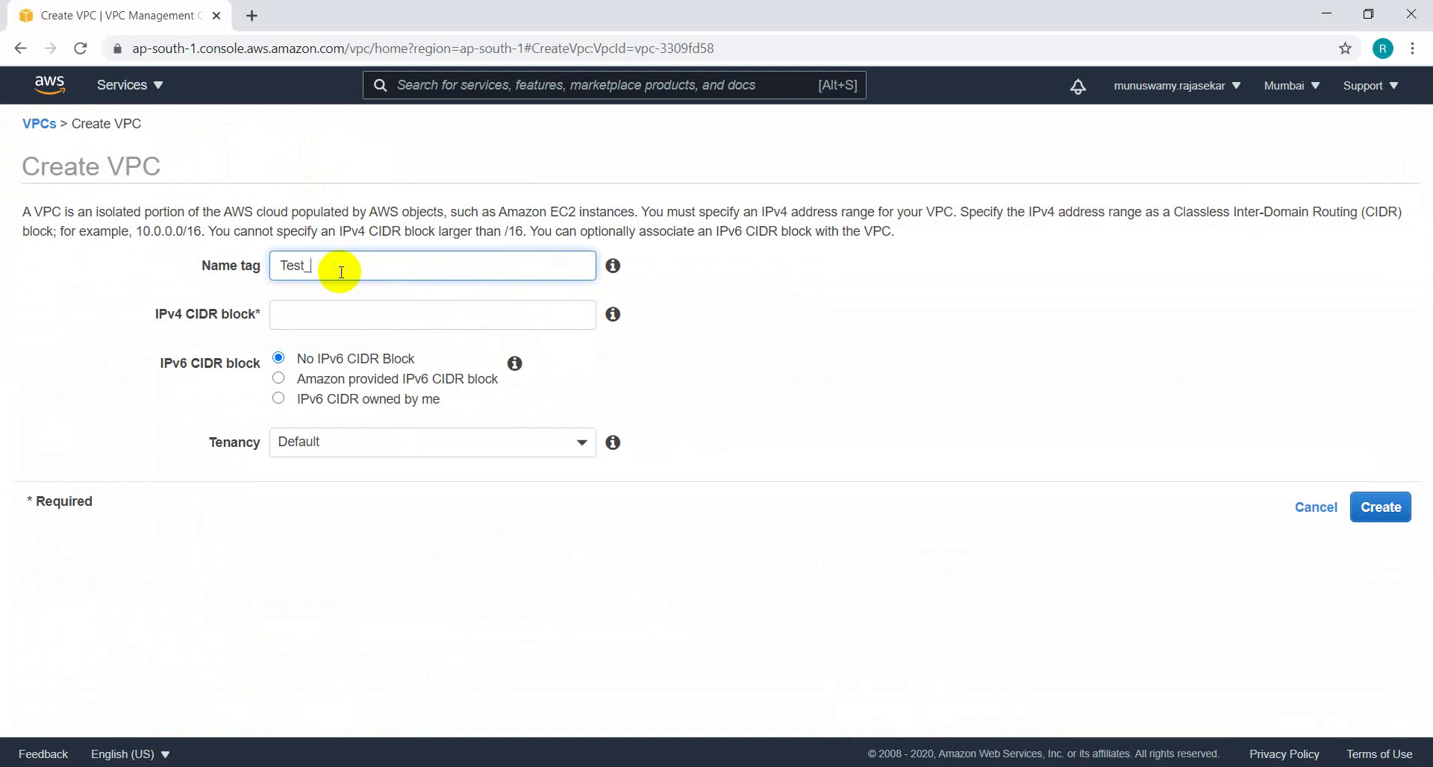
Create a VPC named Test_VPC with the IPv4 CIDR block 10.0.0.0/16
{"action": "left_click", "coordinate": [324, 313]}
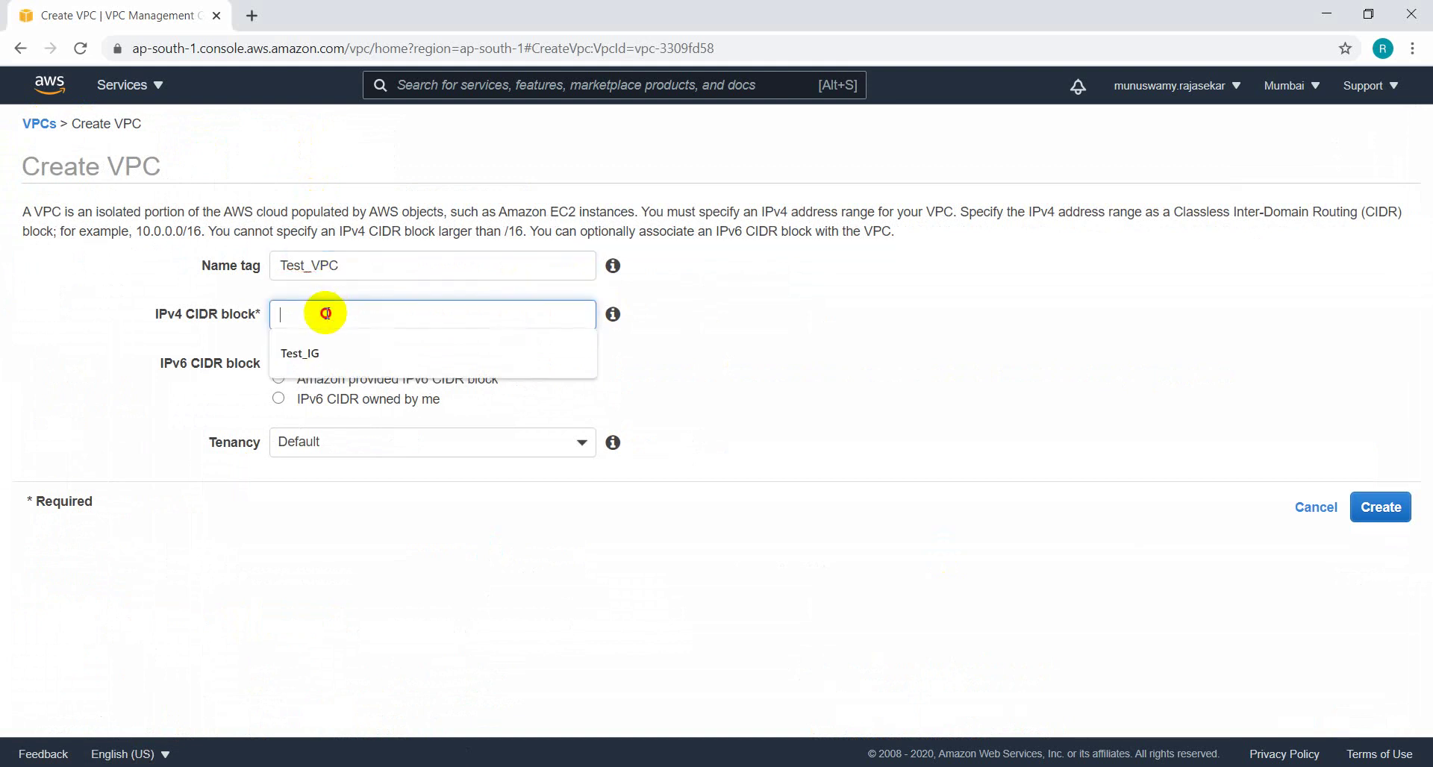
{"action": "type", "text": "10.0.0.0/16"}
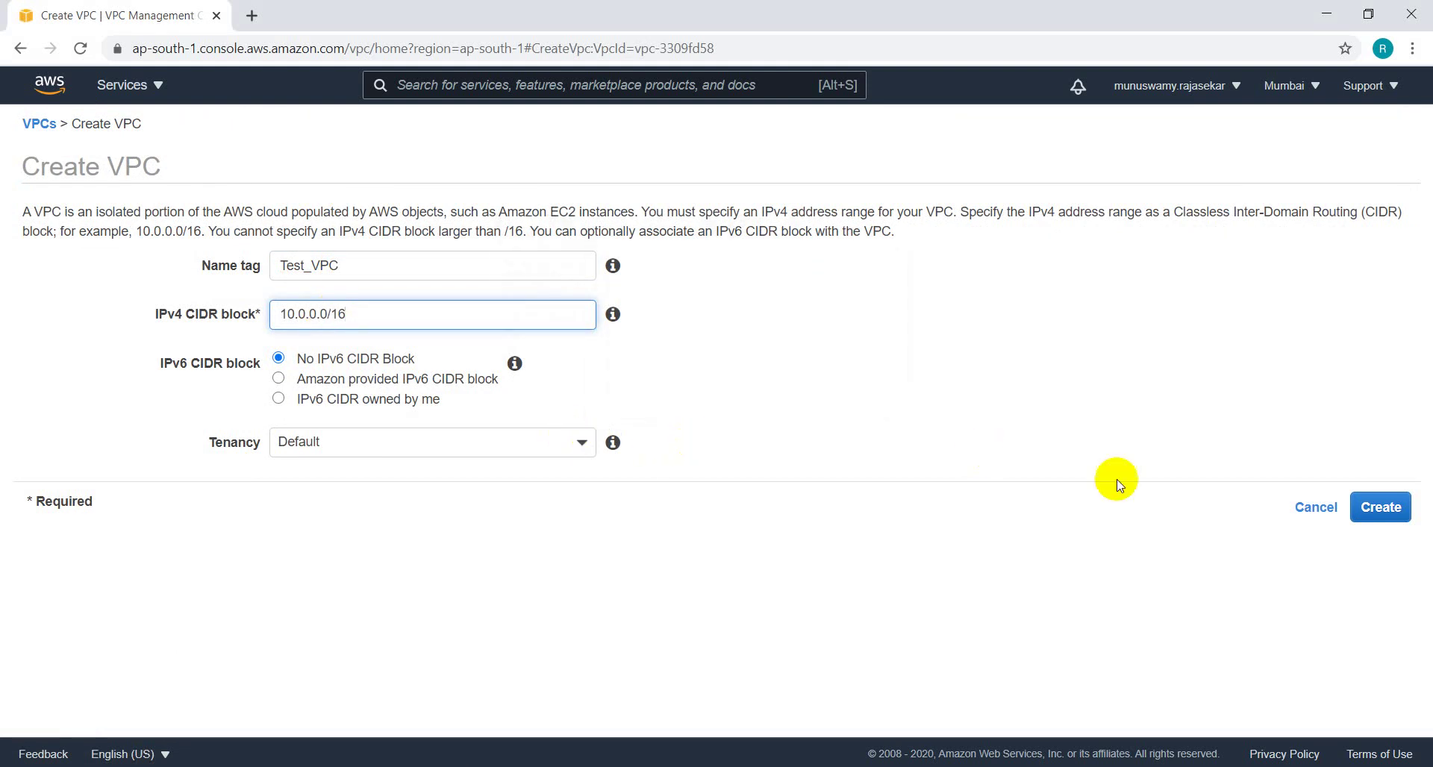
{"action": "left_click", "coordinate": [1402, 508]}
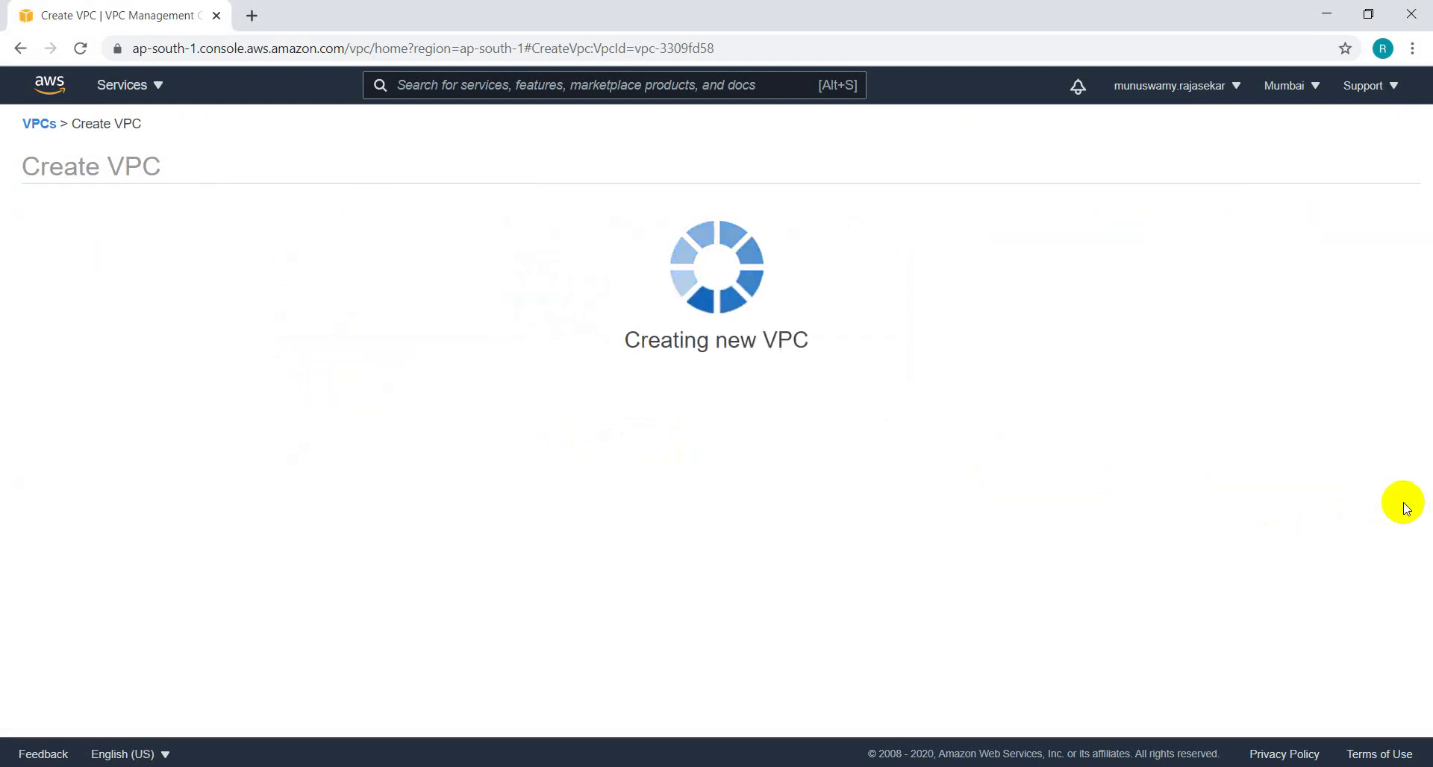
{"action": "left_click", "coordinate": [870, 331]}
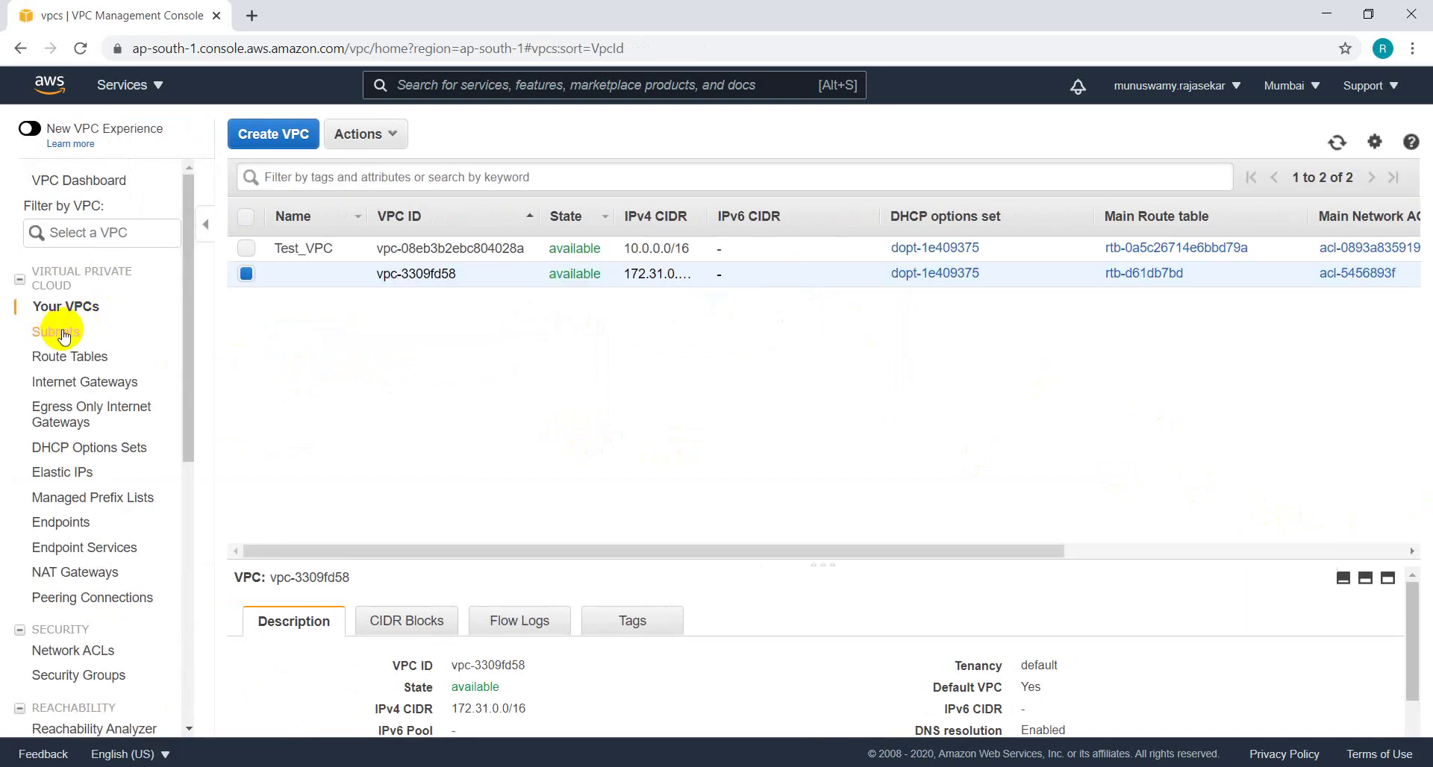
Start a new subnet with the name tag Test_Subnet and assign it to Test_VPC
{"action": "left_click", "coordinate": [67, 337]}
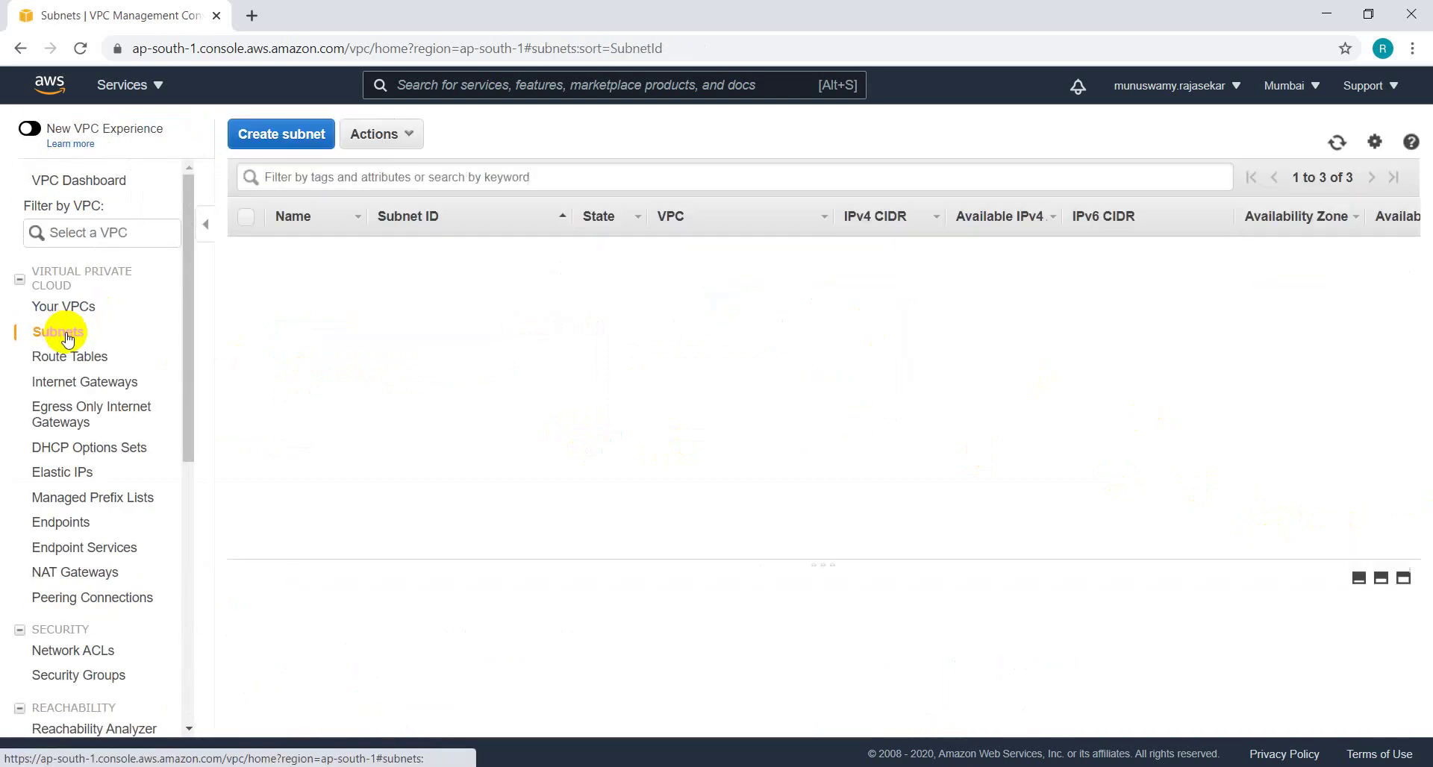
{"action": "left_click", "coordinate": [300, 142]}
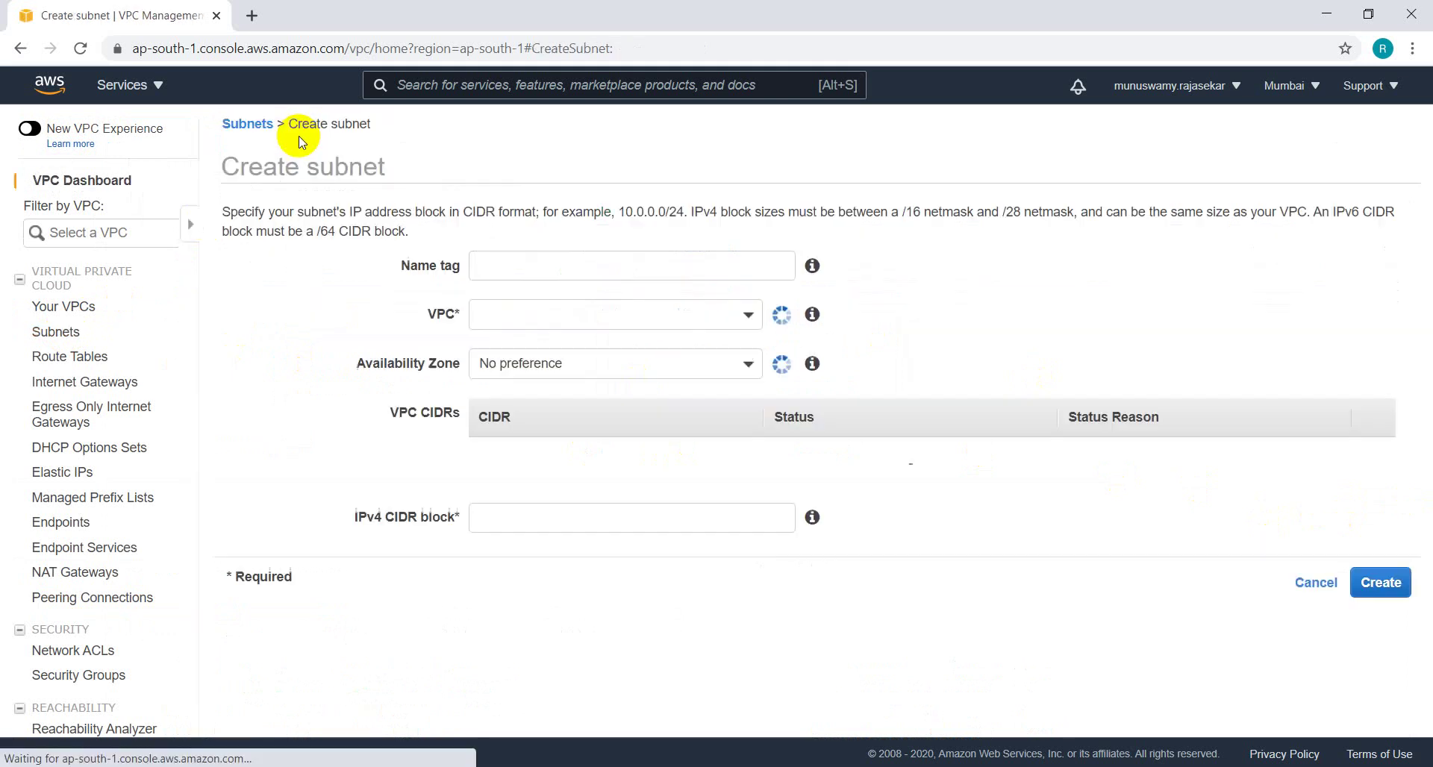
{"action": "left_click", "coordinate": [302, 245]}
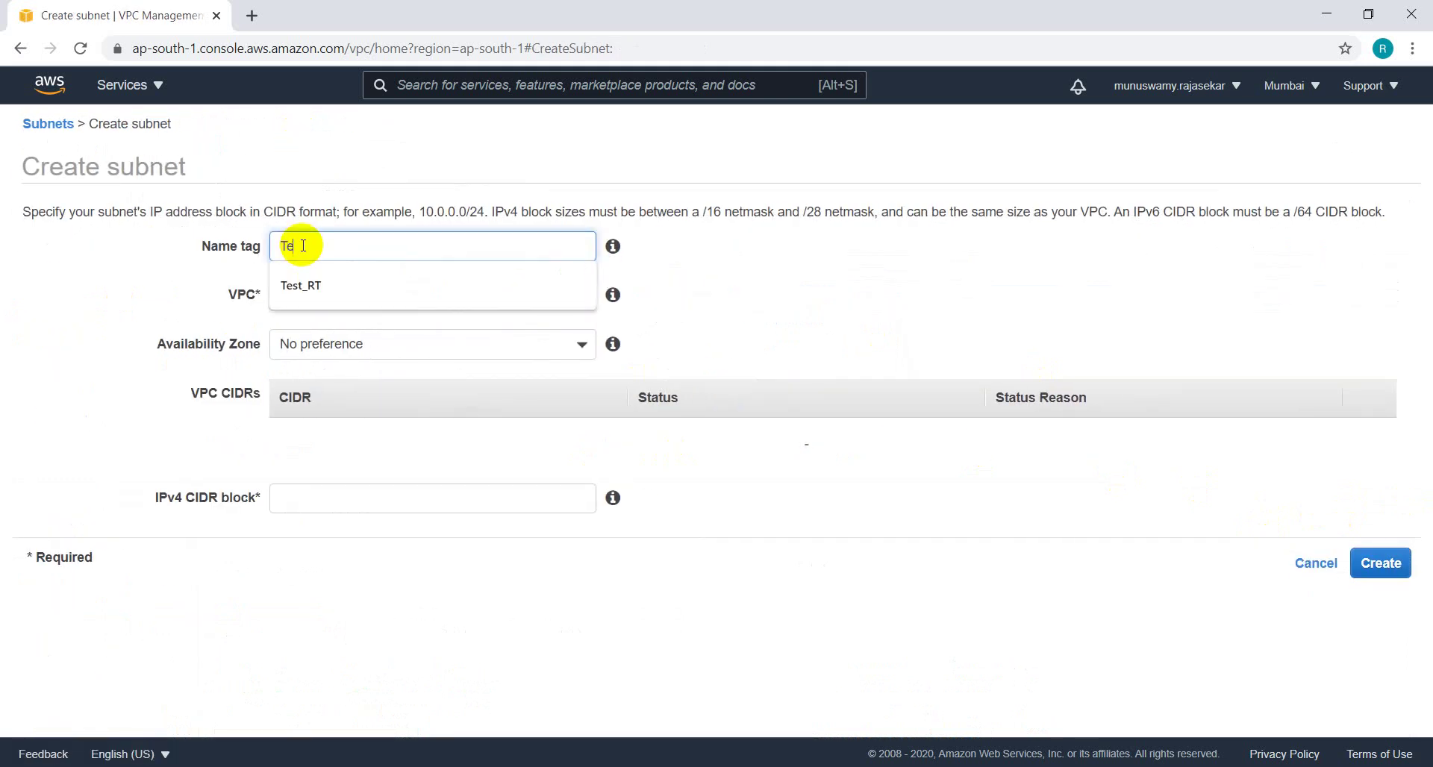
{"action": "type", "text": "Test_Subnet"}
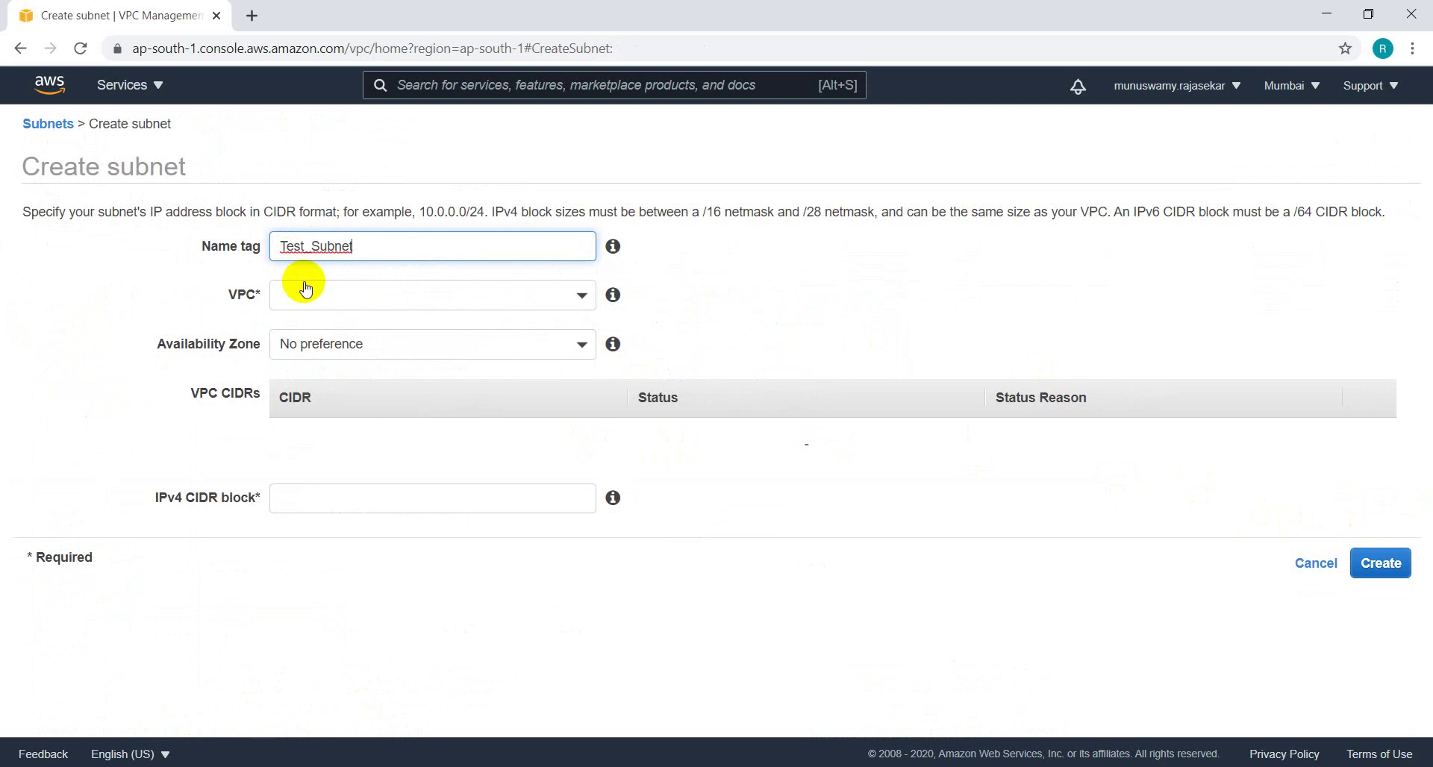
{"action": "left_click", "coordinate": [303, 294]}
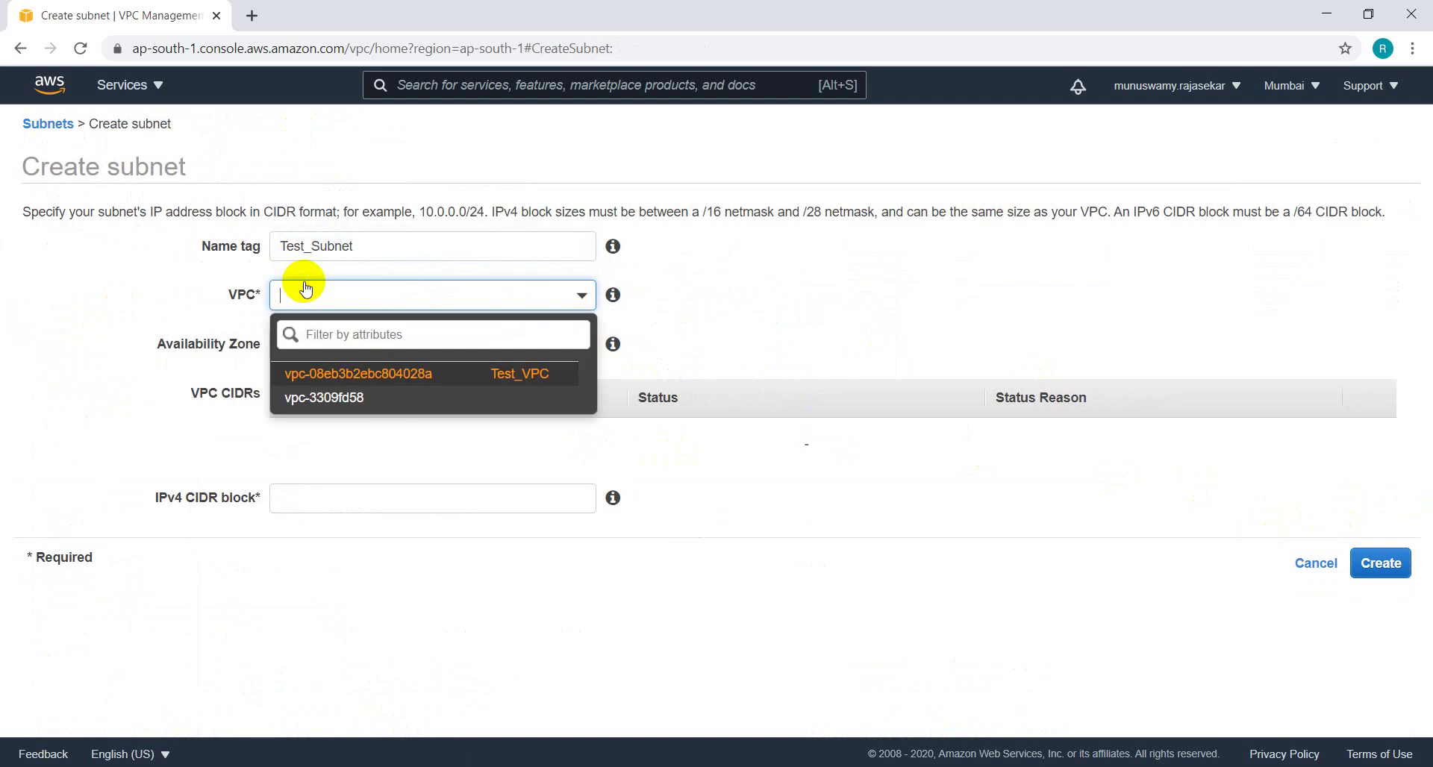
{"action": "left_click", "coordinate": [314, 373]}
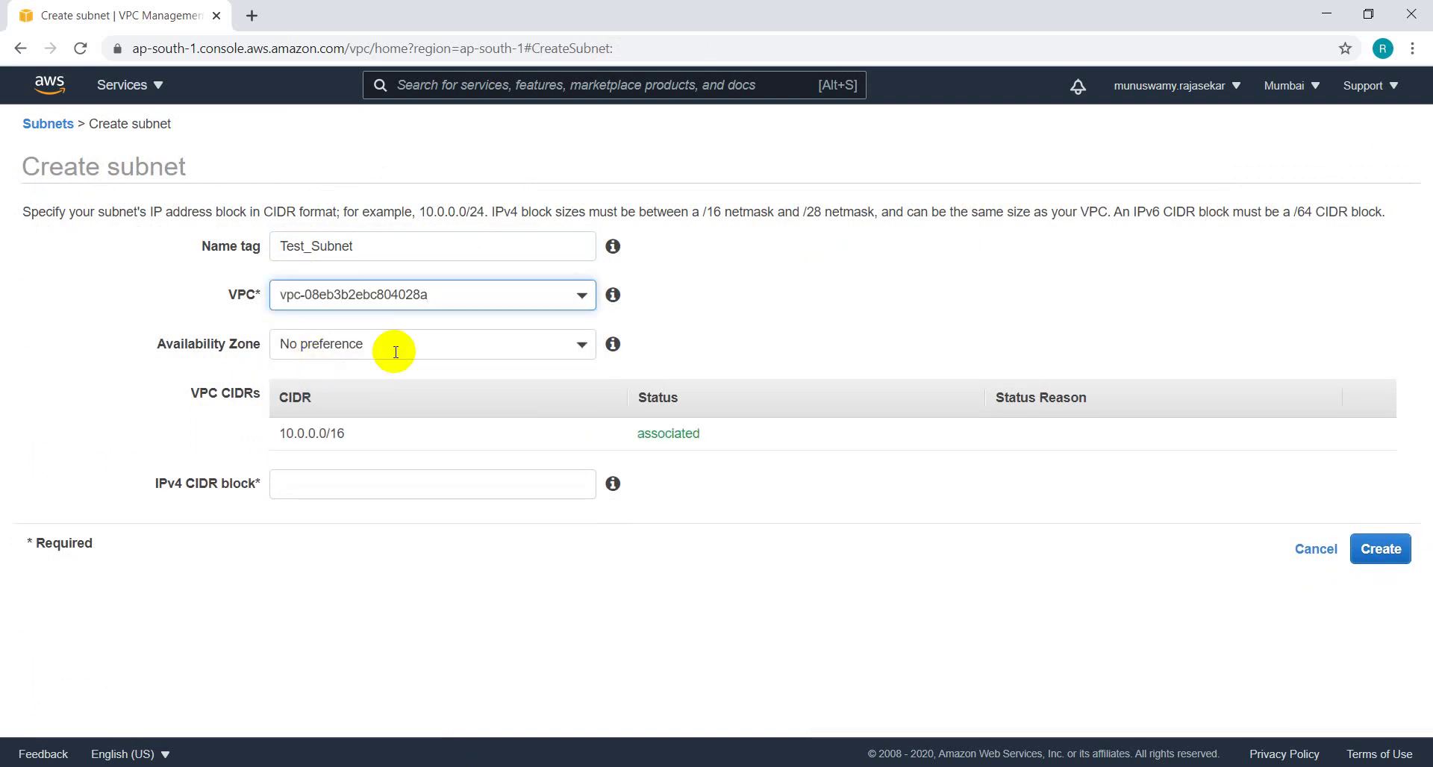
Set the subnet's IPv4 CIDR block to 10.0.0.0/24 and create the subnet
{"action": "left_click", "coordinate": [356, 488]}
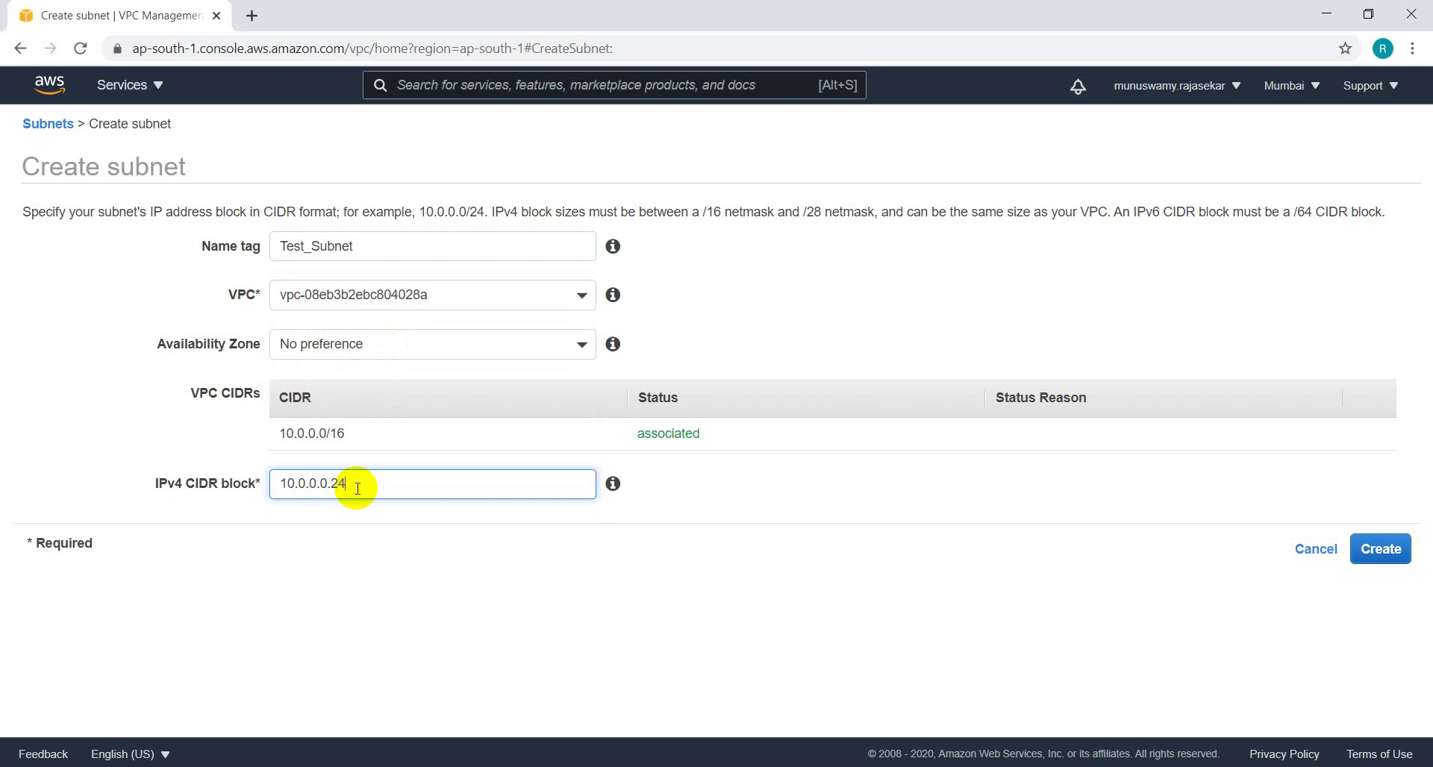
{"action": "left_click", "coordinate": [1384, 550]}
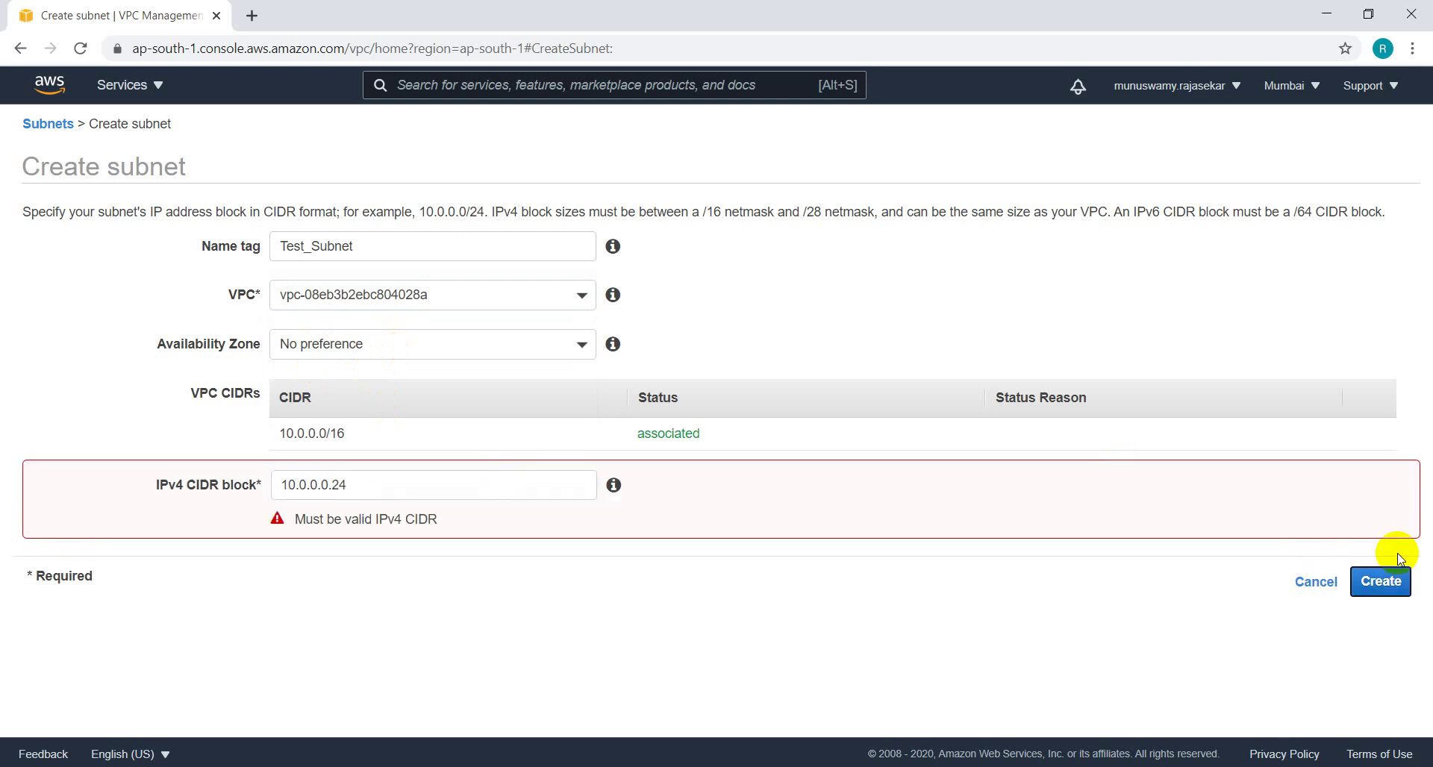
{"action": "left_click", "coordinate": [452, 484]}
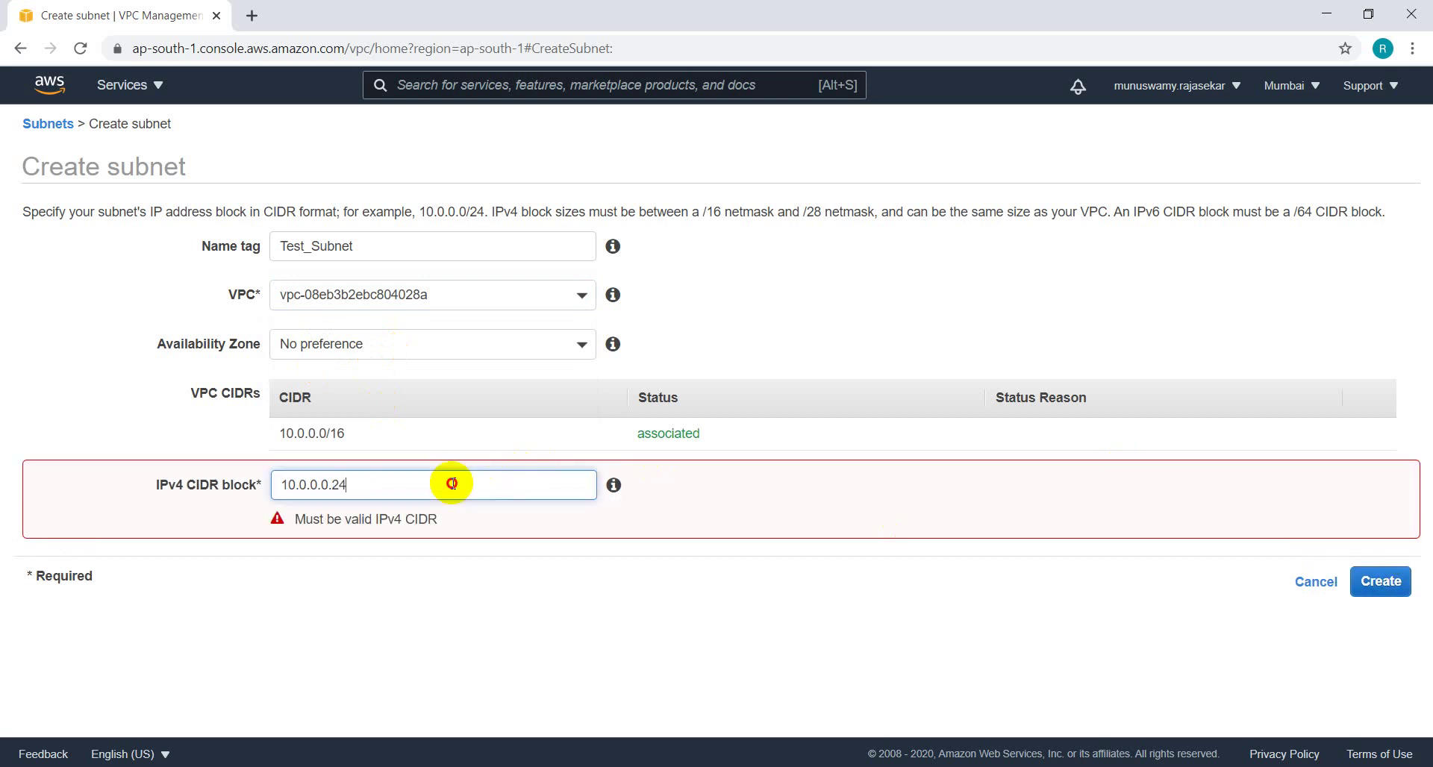
{"action": "key", "text": "BackSpace"}
{"action": "key", "text": "BackSpace"}
{"action": "key", "text": "BackSpace"}
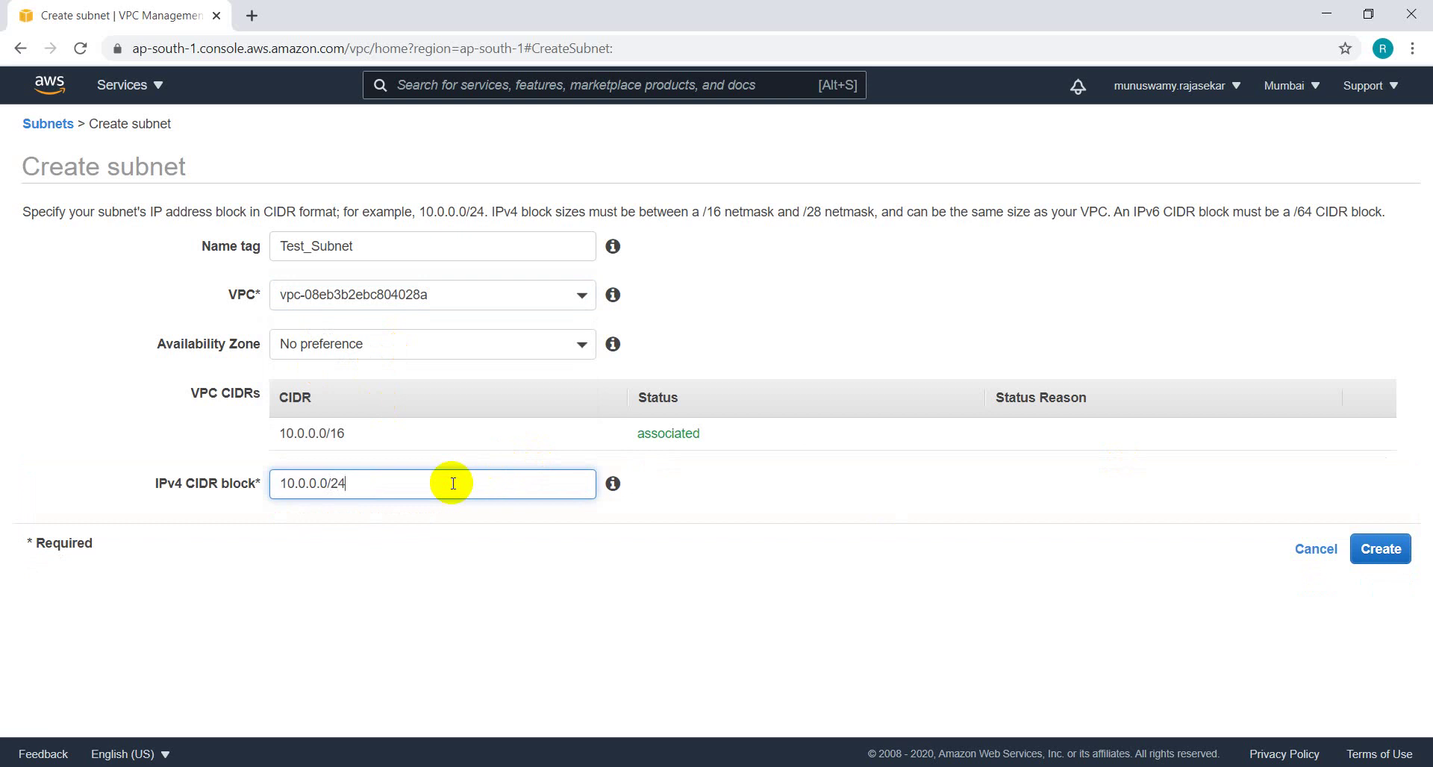
{"action": "left_click", "coordinate": [1380, 549]}
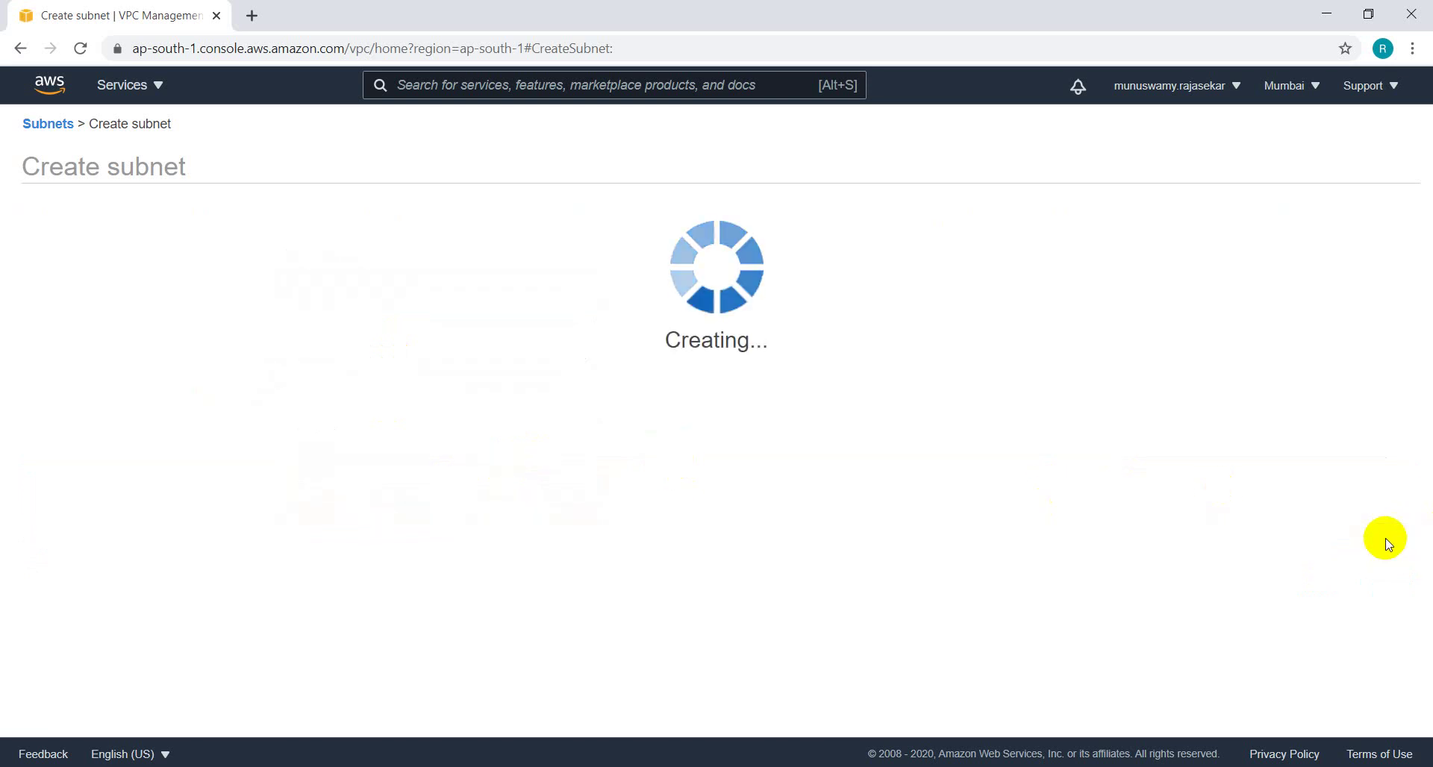
{"action": "left_click", "coordinate": [875, 334]}
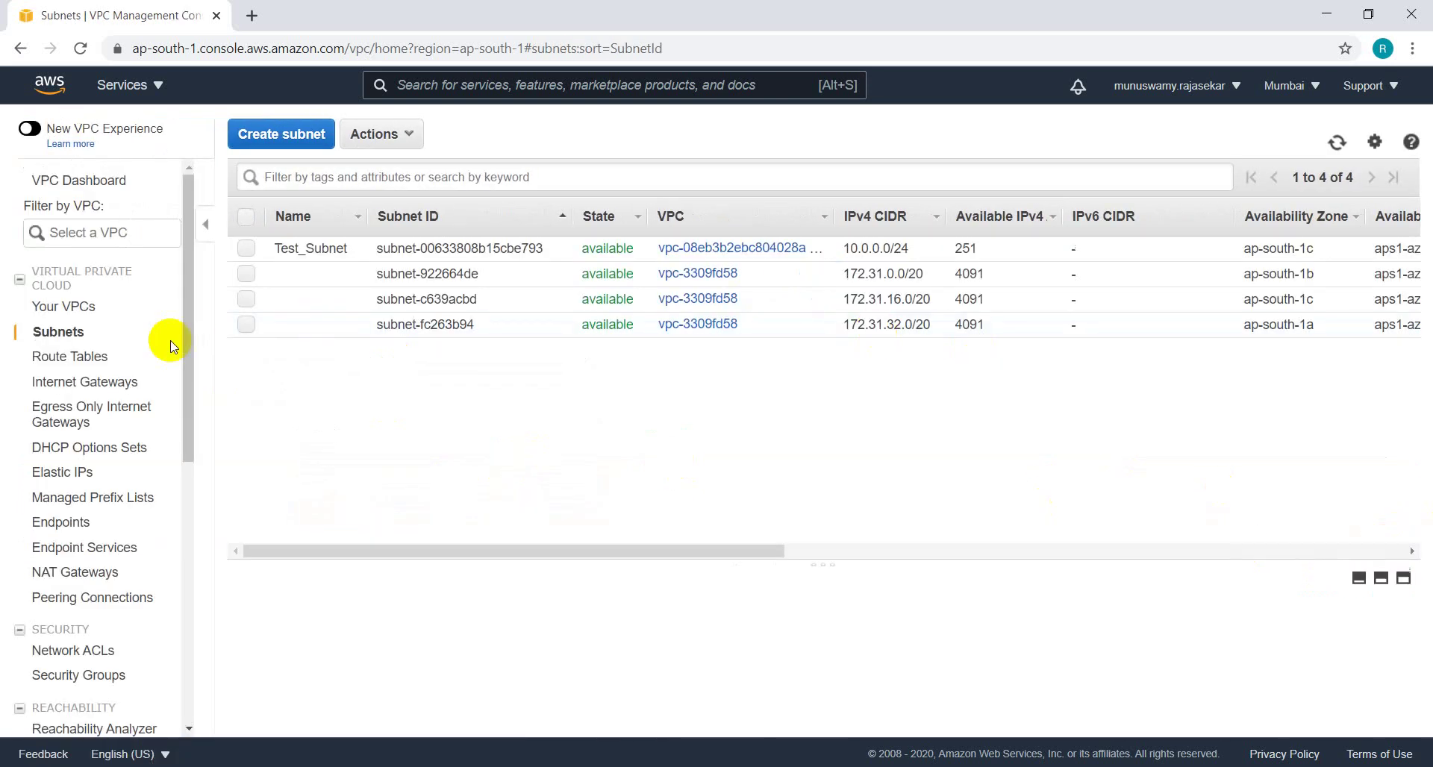
Create an internet gateway with the name tag Test_IG
{"action": "left_click", "coordinate": [85, 379]}
{"action": "left_click", "coordinate": [300, 135]}
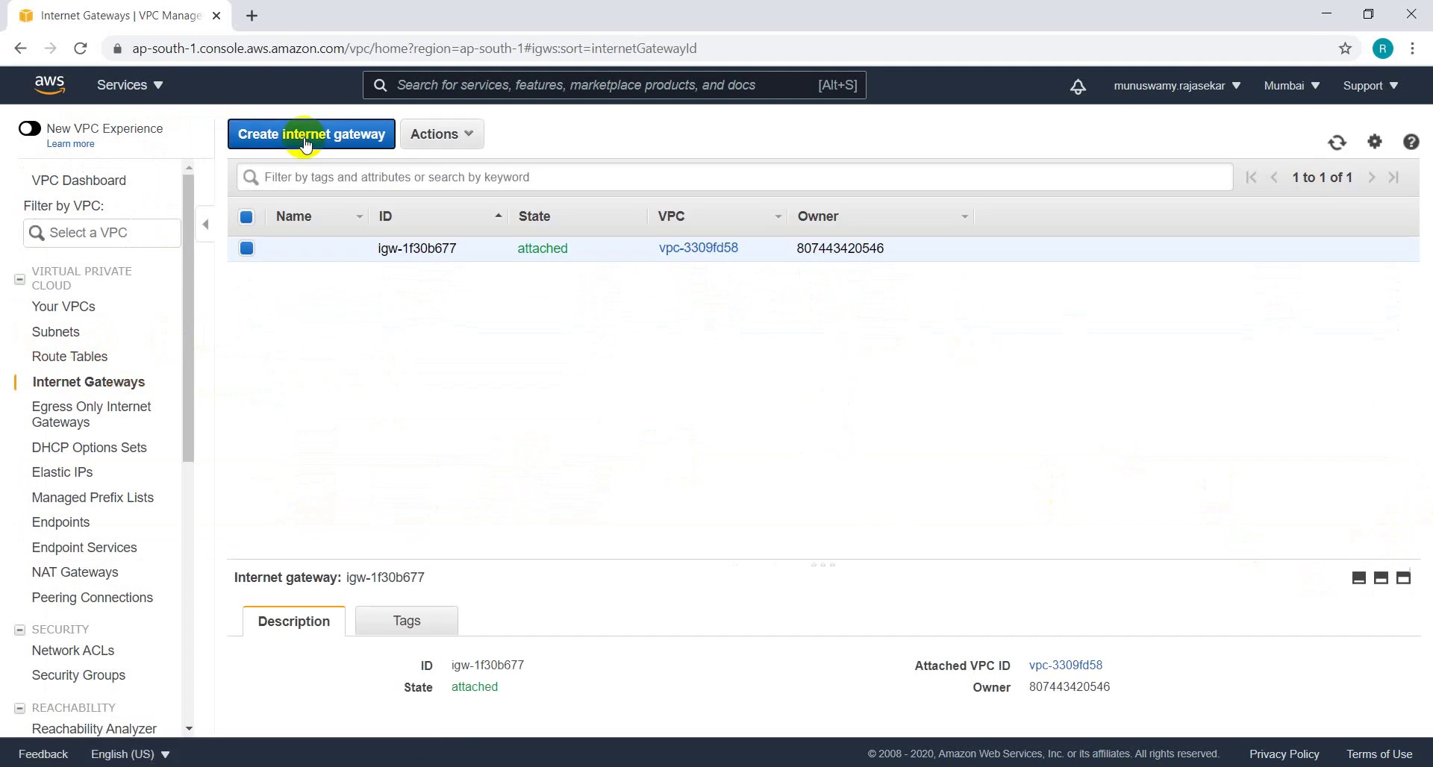
{"action": "left_click", "coordinate": [242, 248]}
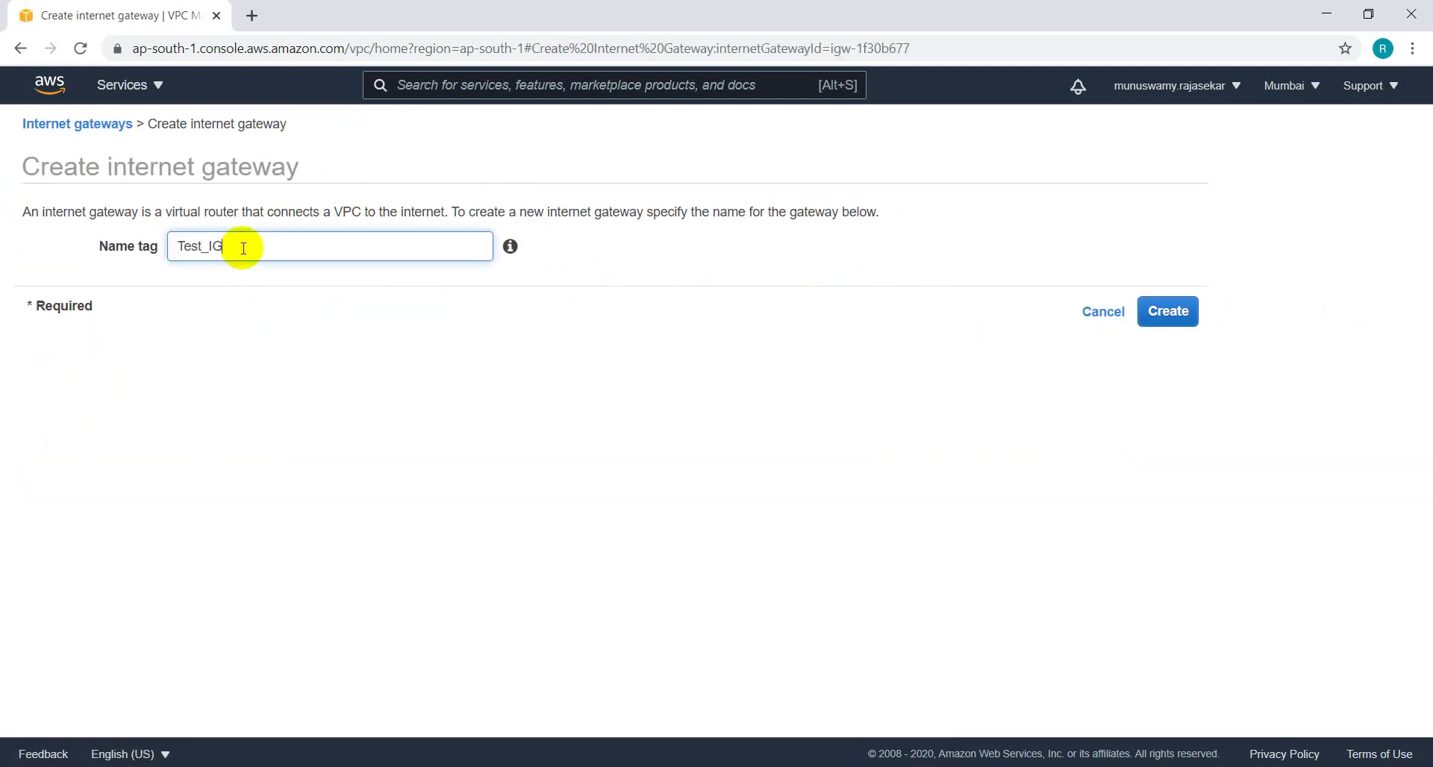
{"action": "left_click", "coordinate": [1176, 316]}
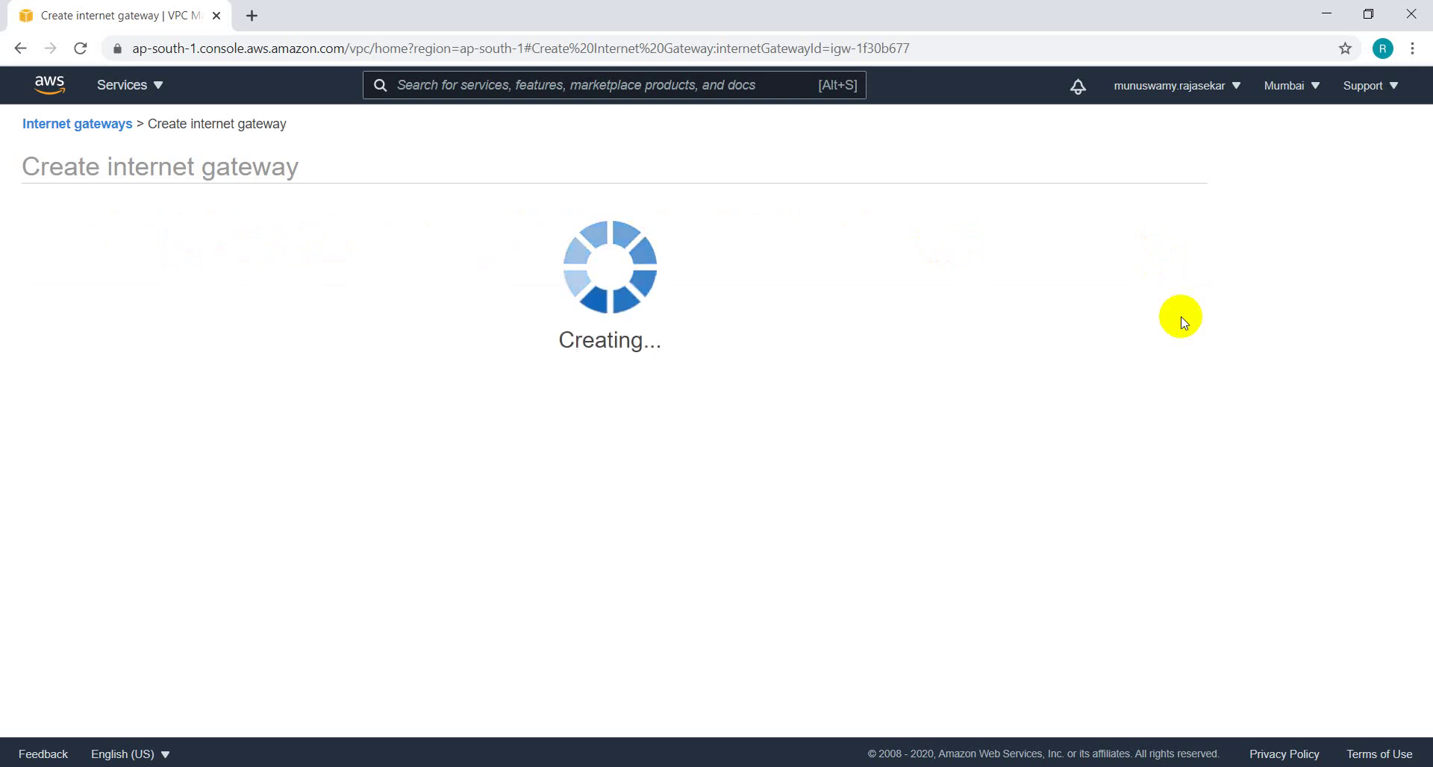
{"action": "left_click", "coordinate": [878, 333]}
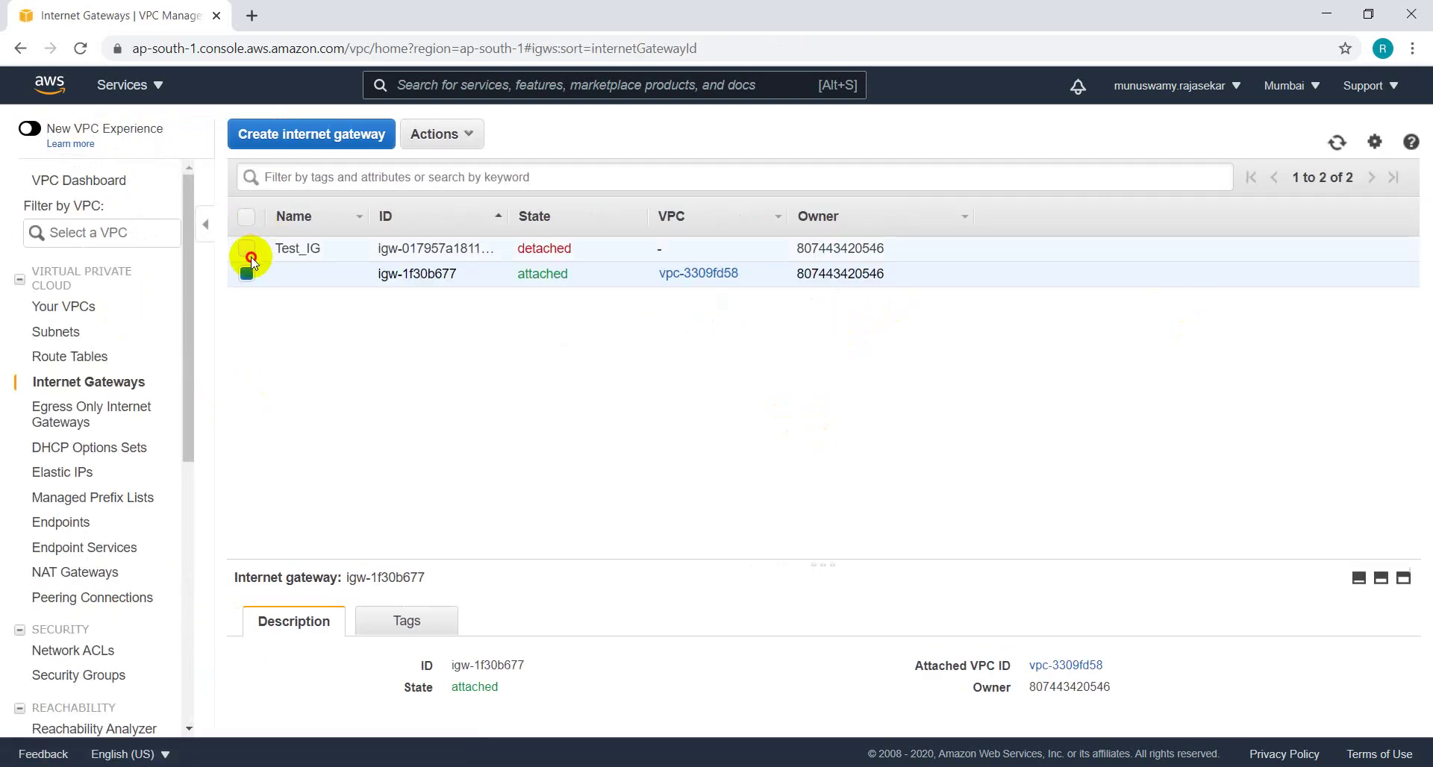
Attach the internet gateway Test_IG to Test_VPC
{"action": "left_click", "coordinate": [251, 257]}
{"action": "left_click", "coordinate": [249, 263]}
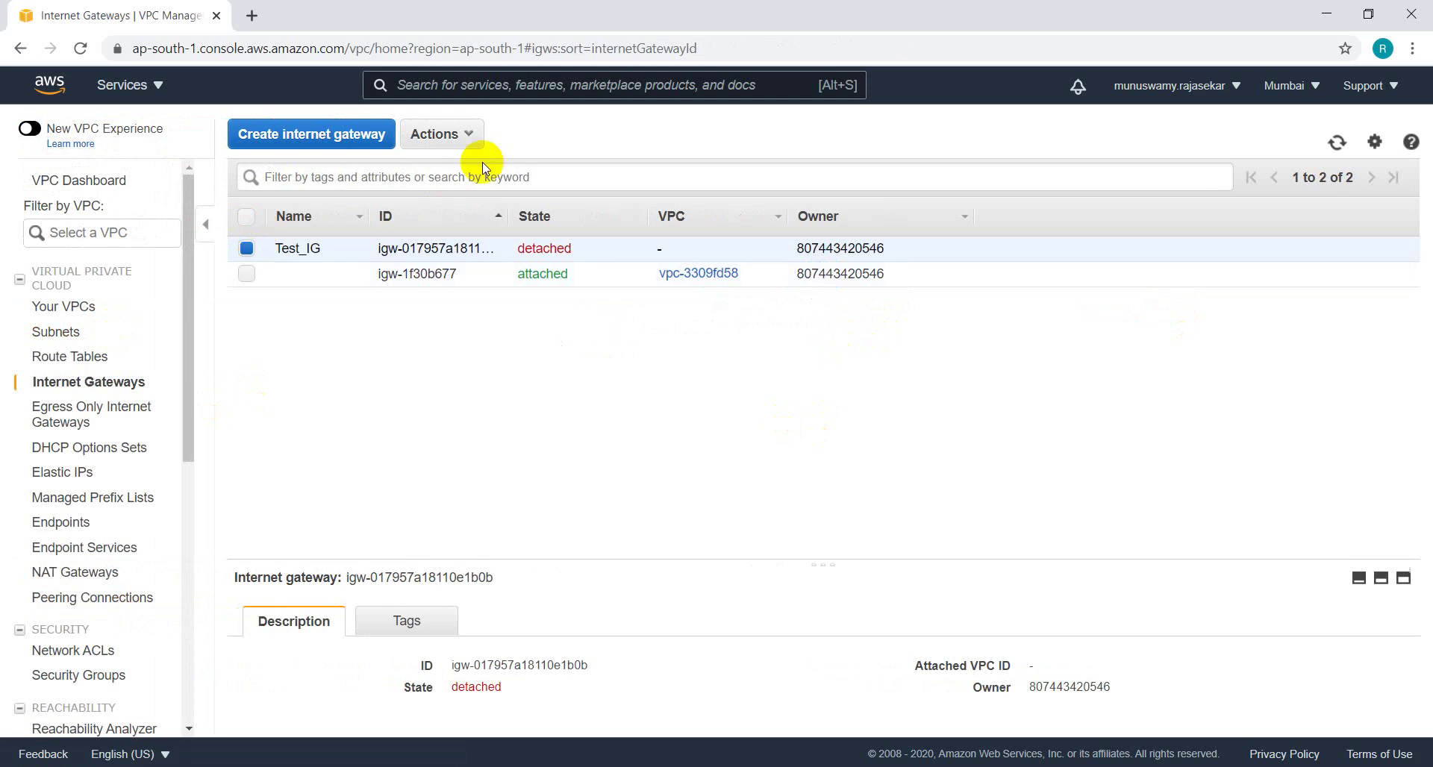
{"action": "left_click", "coordinate": [456, 135]}
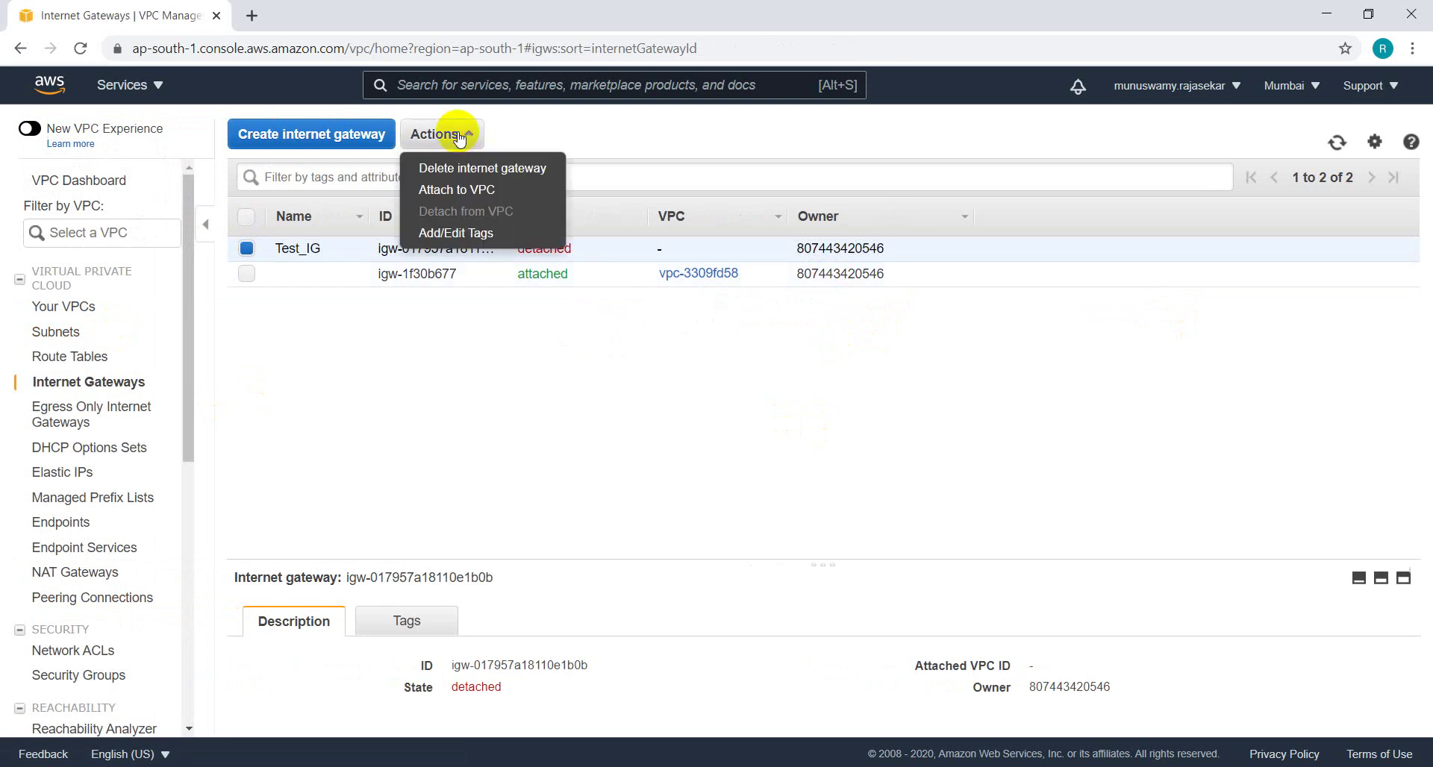
{"action": "left_click", "coordinate": [464, 189]}
{"action": "left_click", "coordinate": [425, 261]}
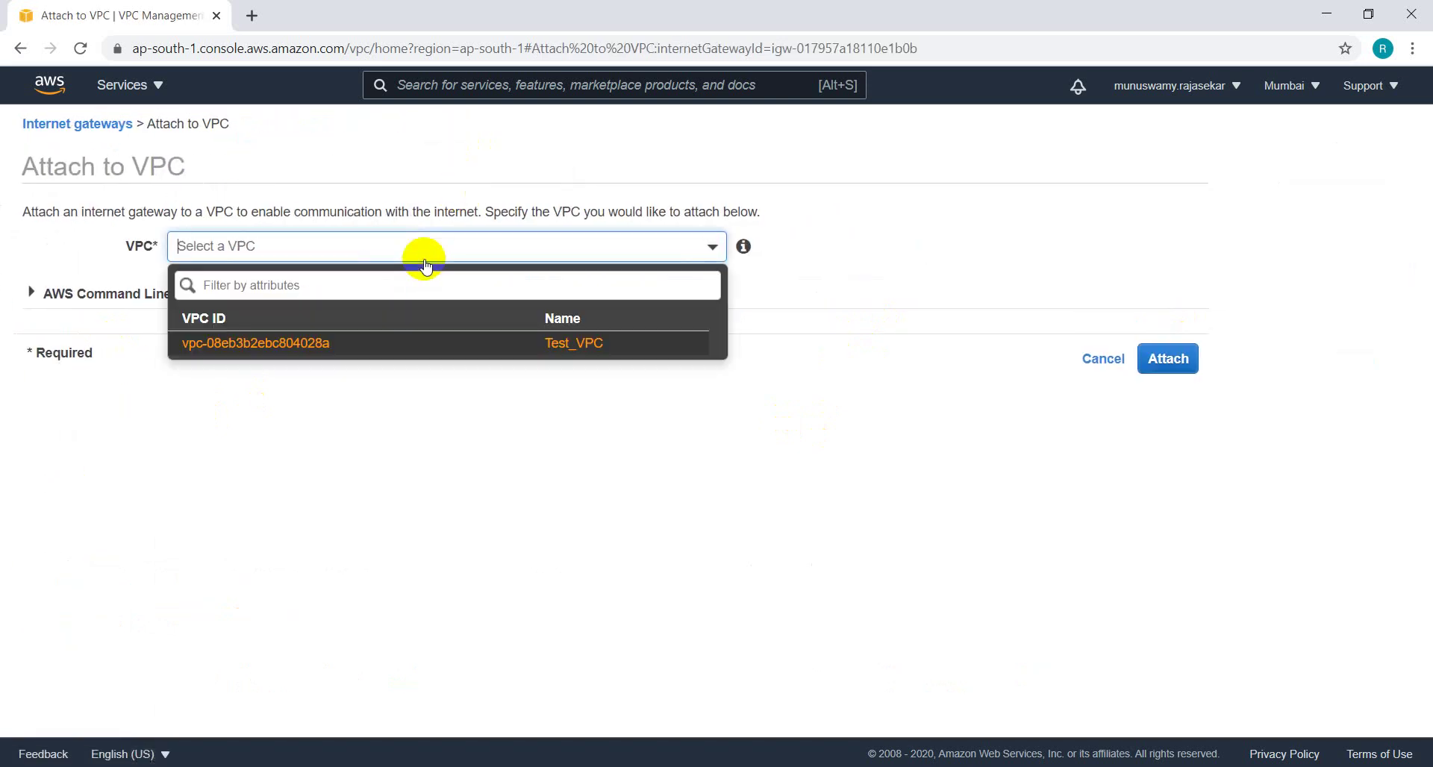
{"action": "left_click", "coordinate": [381, 342]}
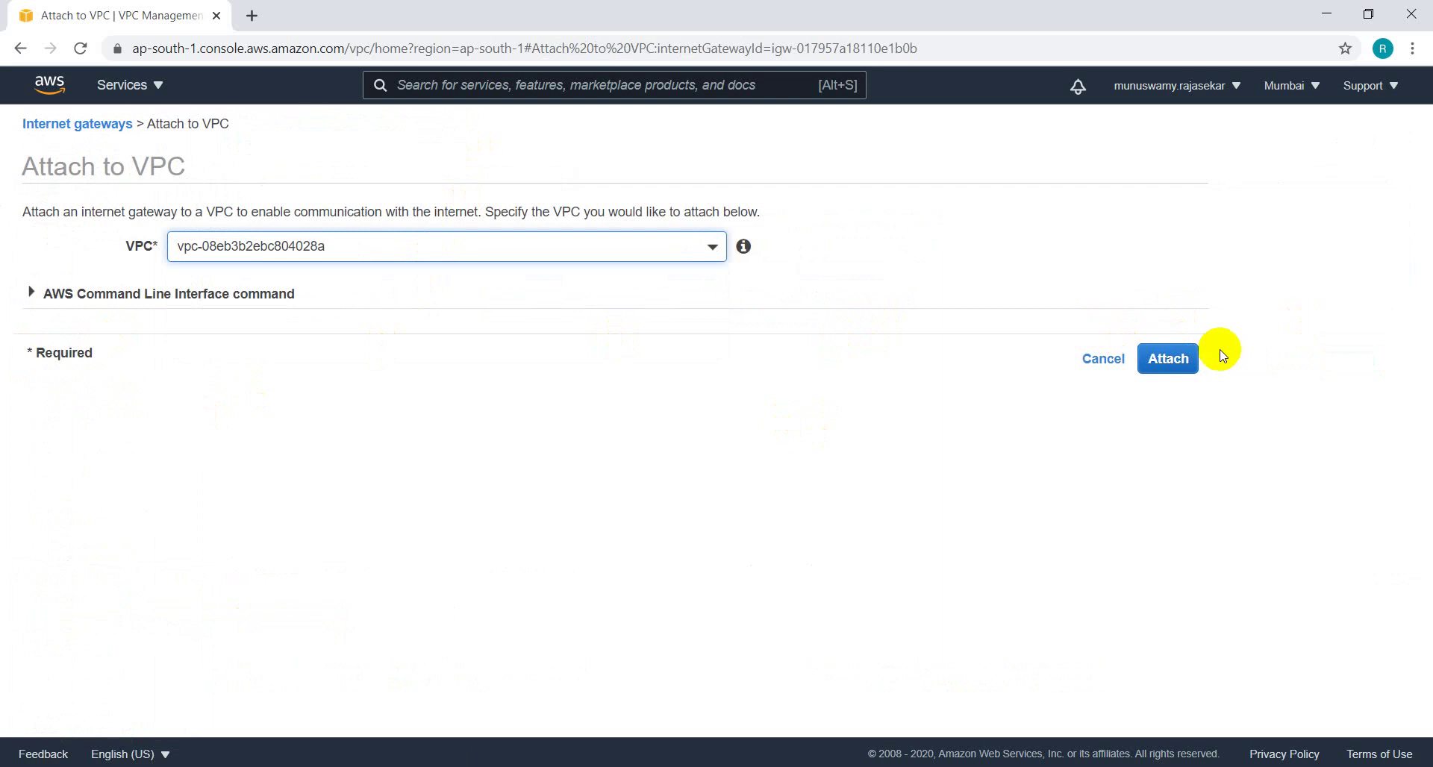
{"action": "left_click", "coordinate": [1179, 361]}
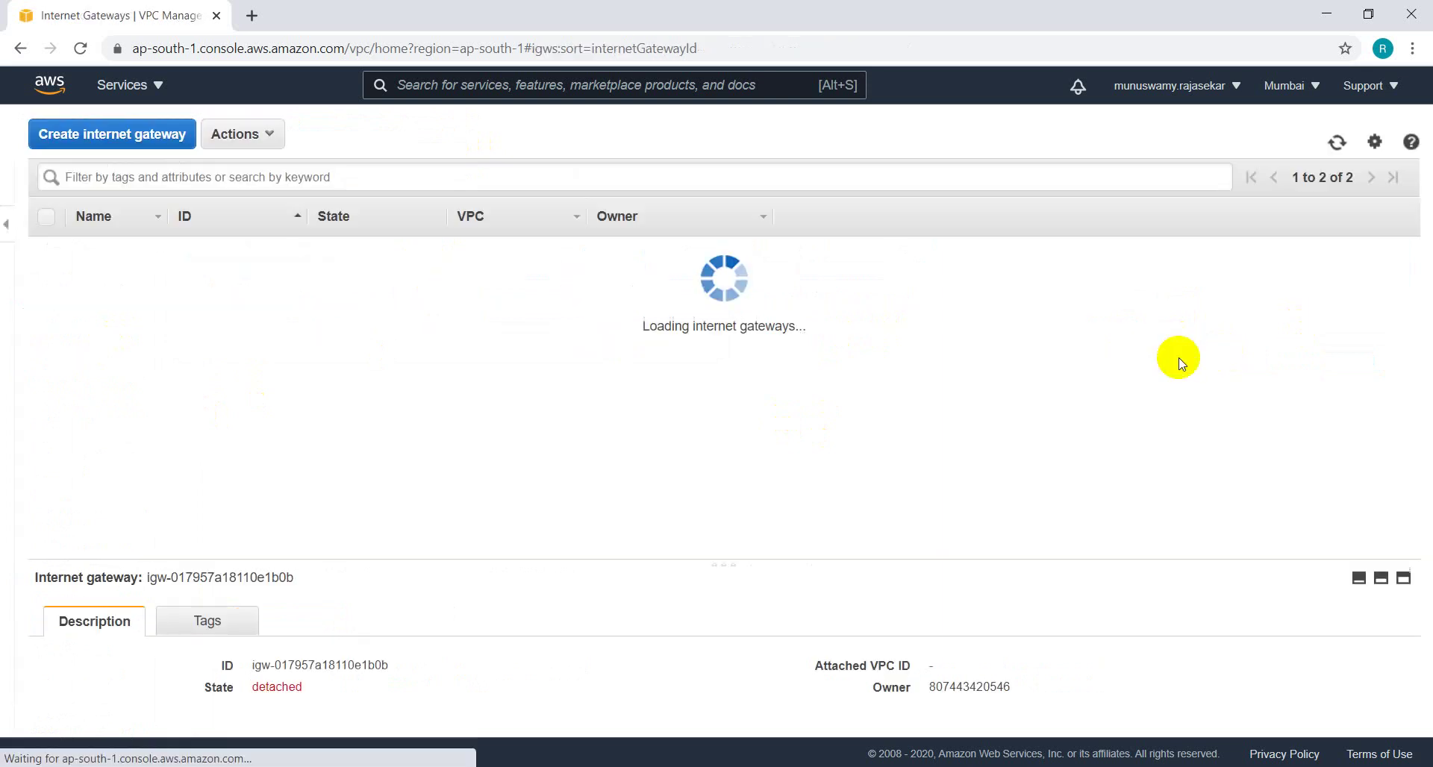
Create a route table with the name tag Test_RT in Test_VPC
{"action": "left_click", "coordinate": [86, 356]}
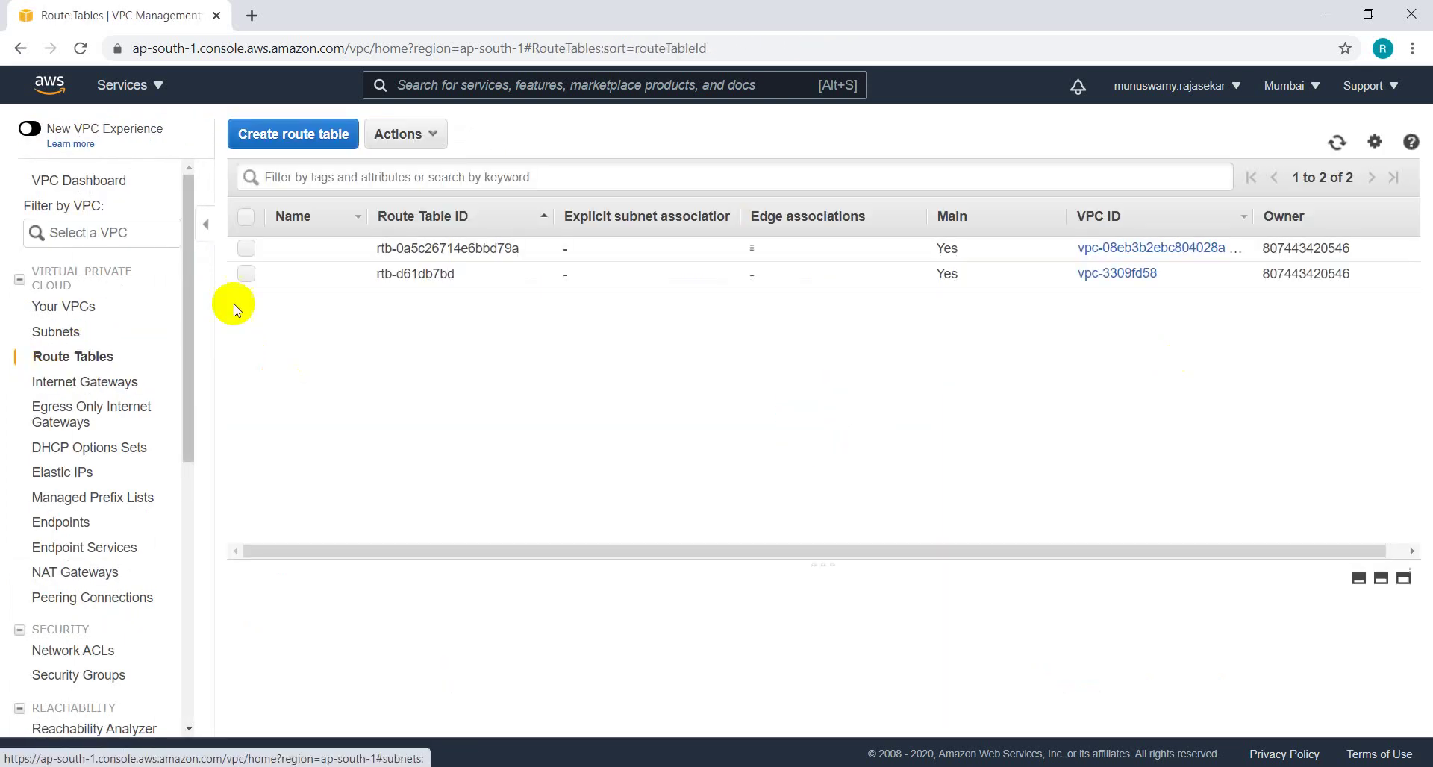
{"action": "left_click", "coordinate": [296, 135]}
{"action": "left_click", "coordinate": [322, 231]}
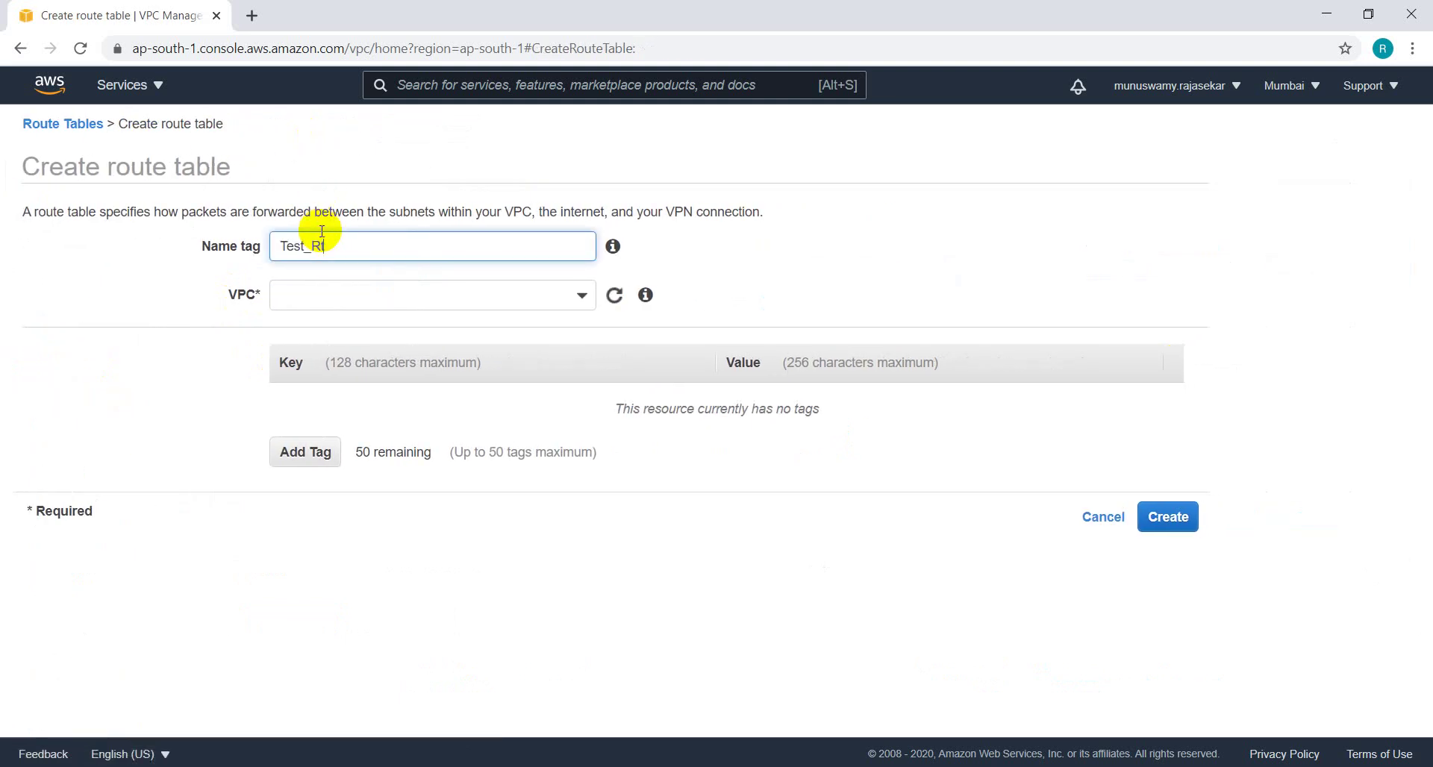
{"action": "left_click", "coordinate": [311, 295]}
{"action": "left_click", "coordinate": [403, 245]}
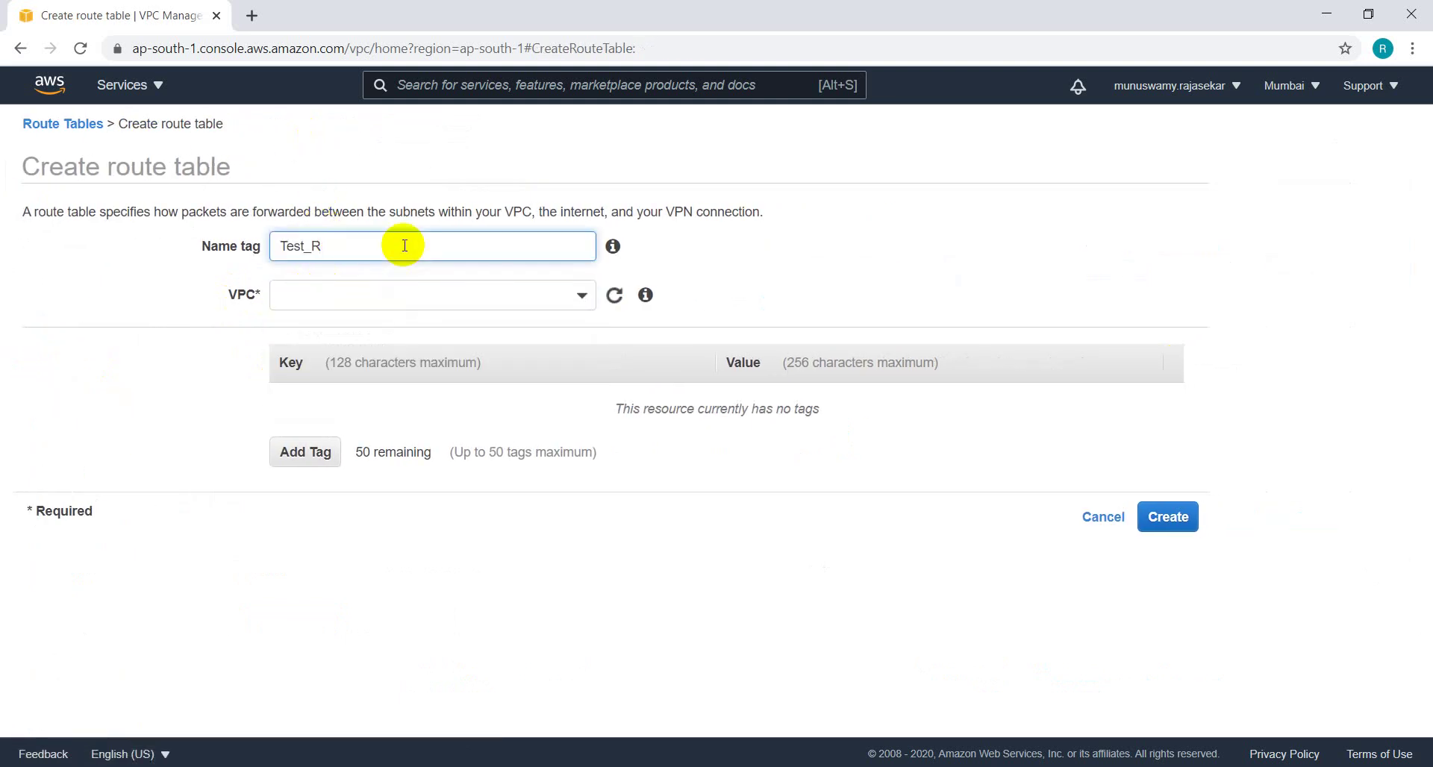
{"action": "left_click", "coordinate": [361, 300]}
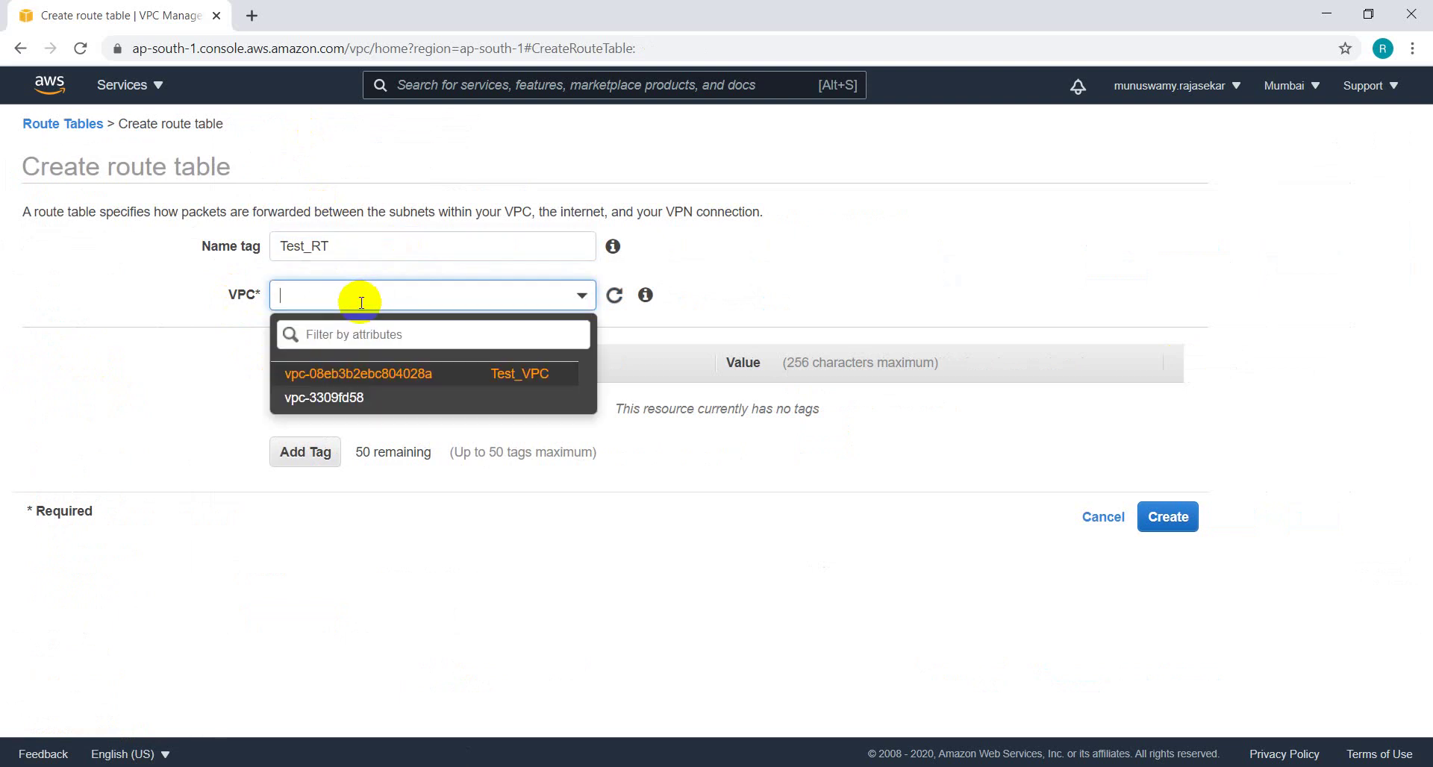
{"action": "left_click", "coordinate": [371, 375]}
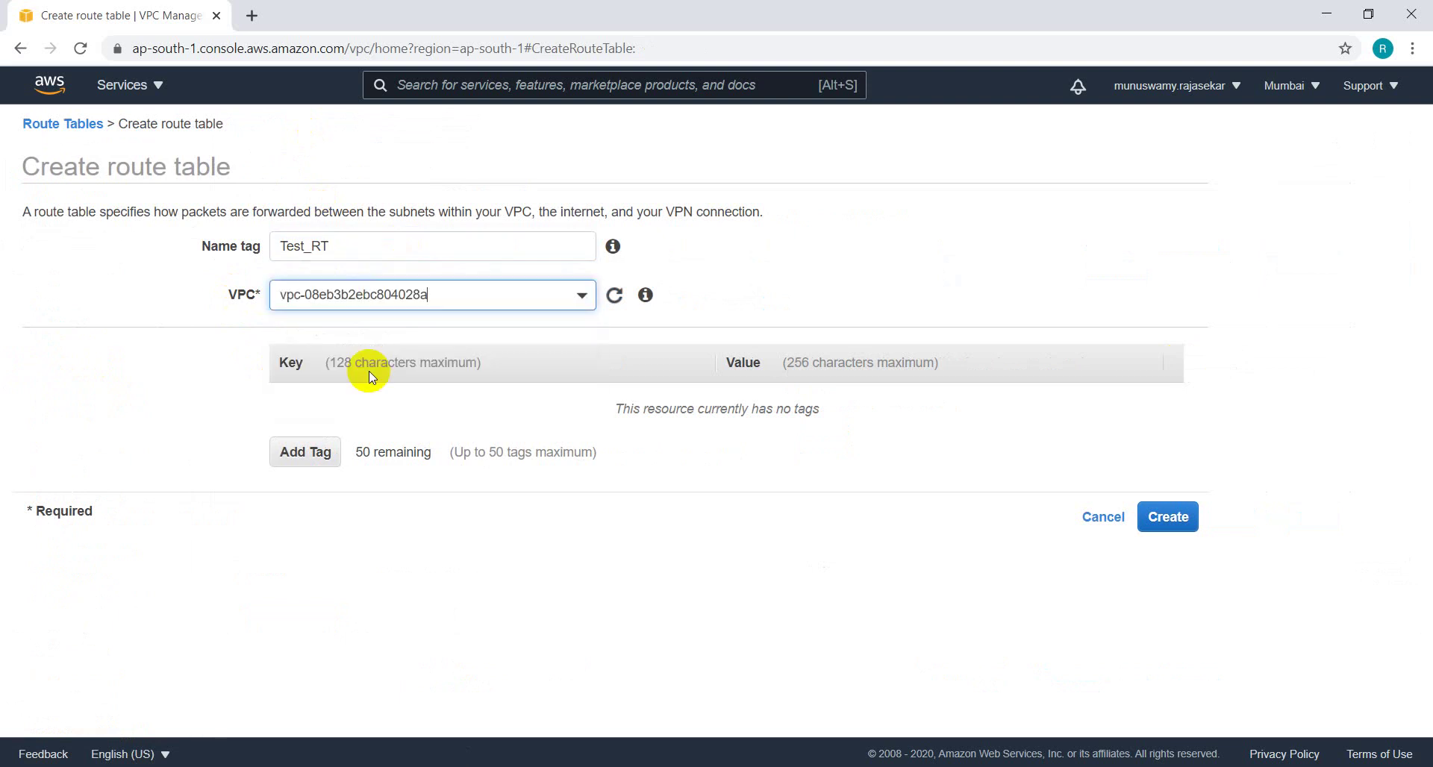
{"action": "left_click", "coordinate": [1168, 517]}
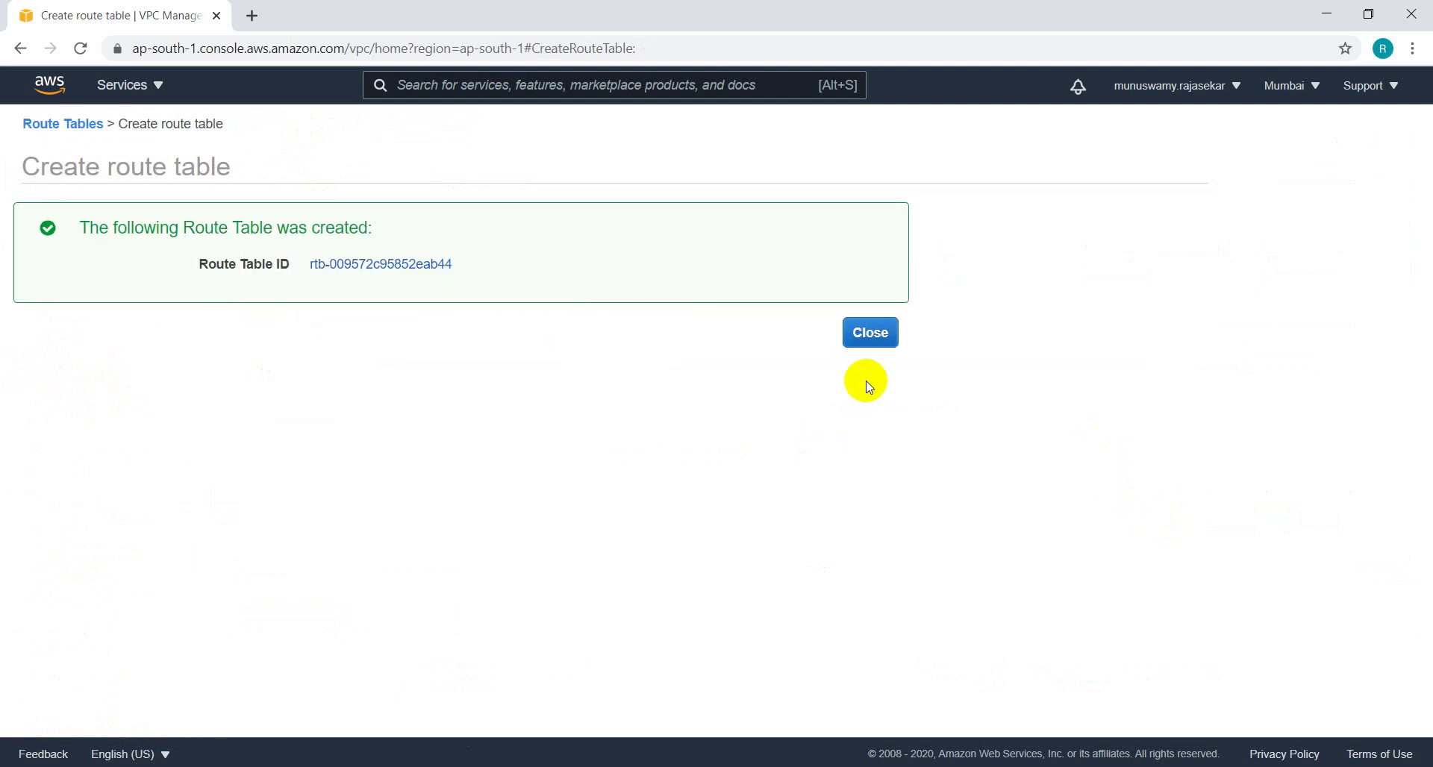
{"action": "left_click", "coordinate": [878, 345]}
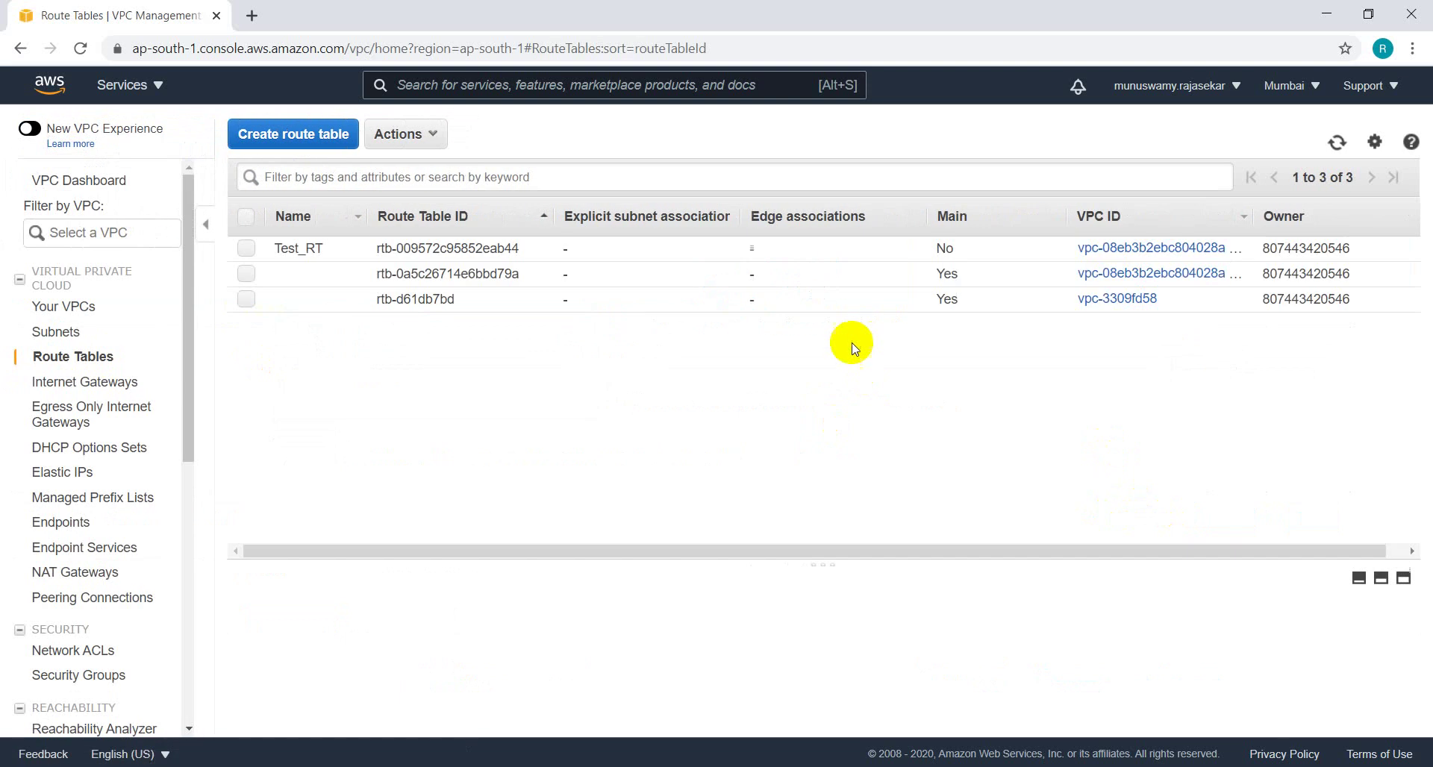
Add a route with destination 0.0.0.0/0 to the route table Test_RT
{"action": "left_click", "coordinate": [255, 255]}
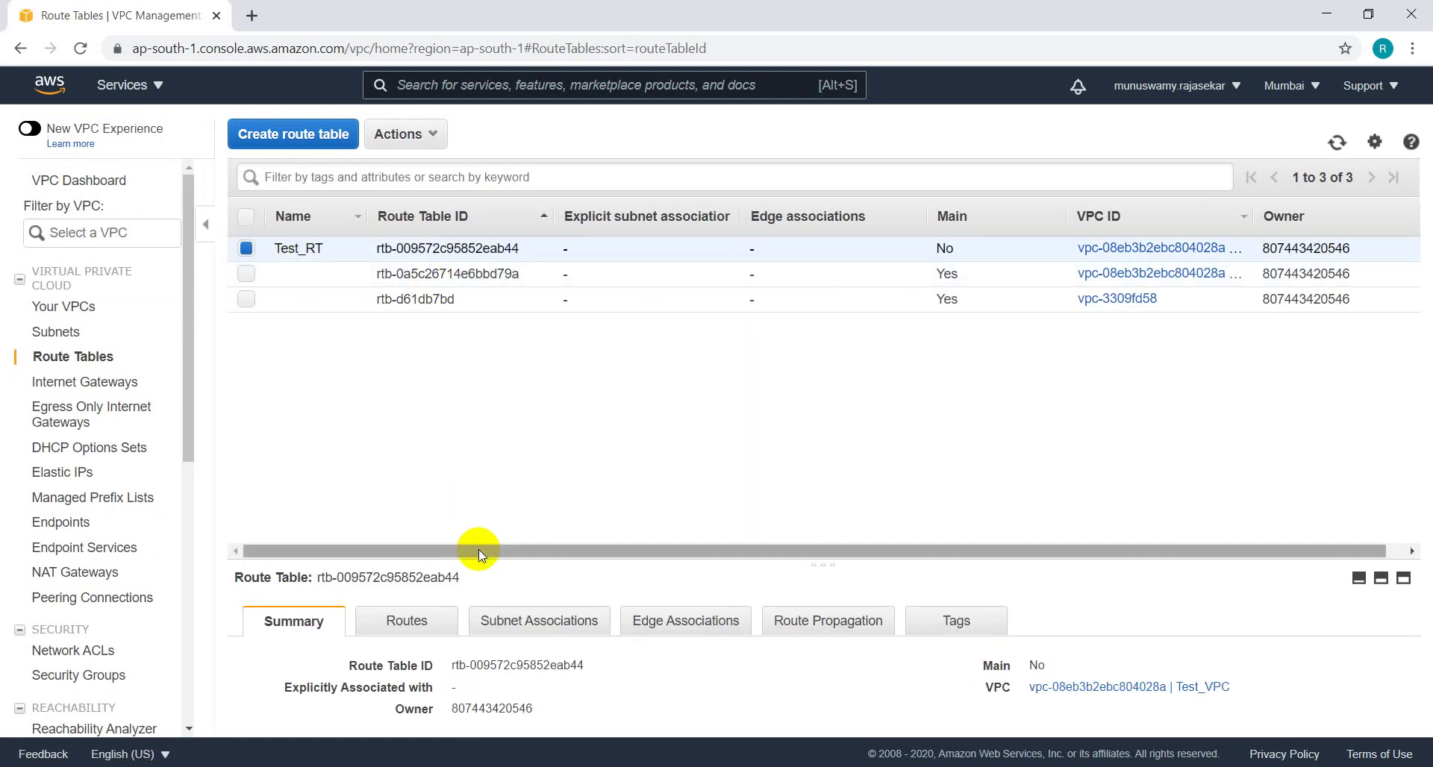
{"action": "left_click_drag", "start_coordinate": [480, 552], "coordinate": [491, 345]}
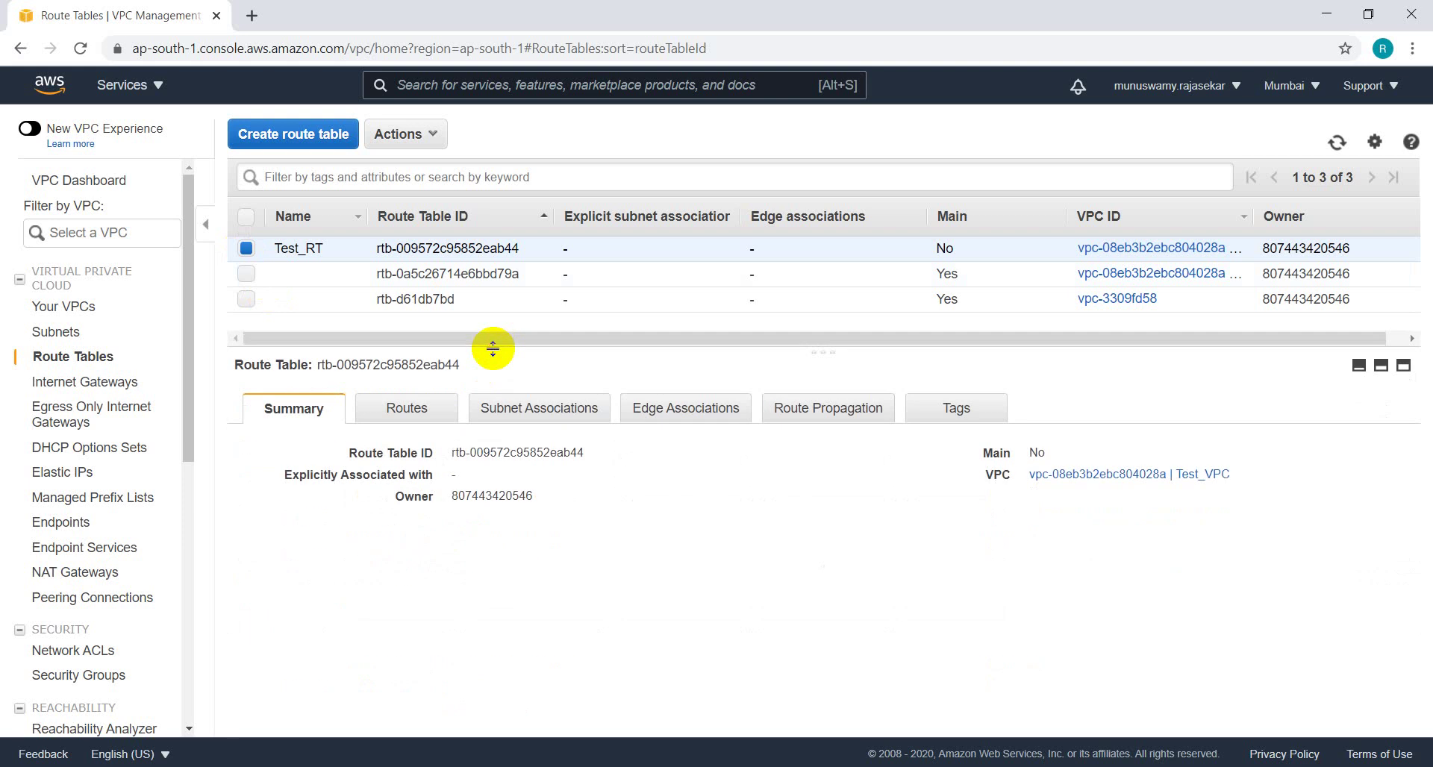
{"action": "left_click", "coordinate": [420, 407]}
{"action": "left_click", "coordinate": [302, 478]}
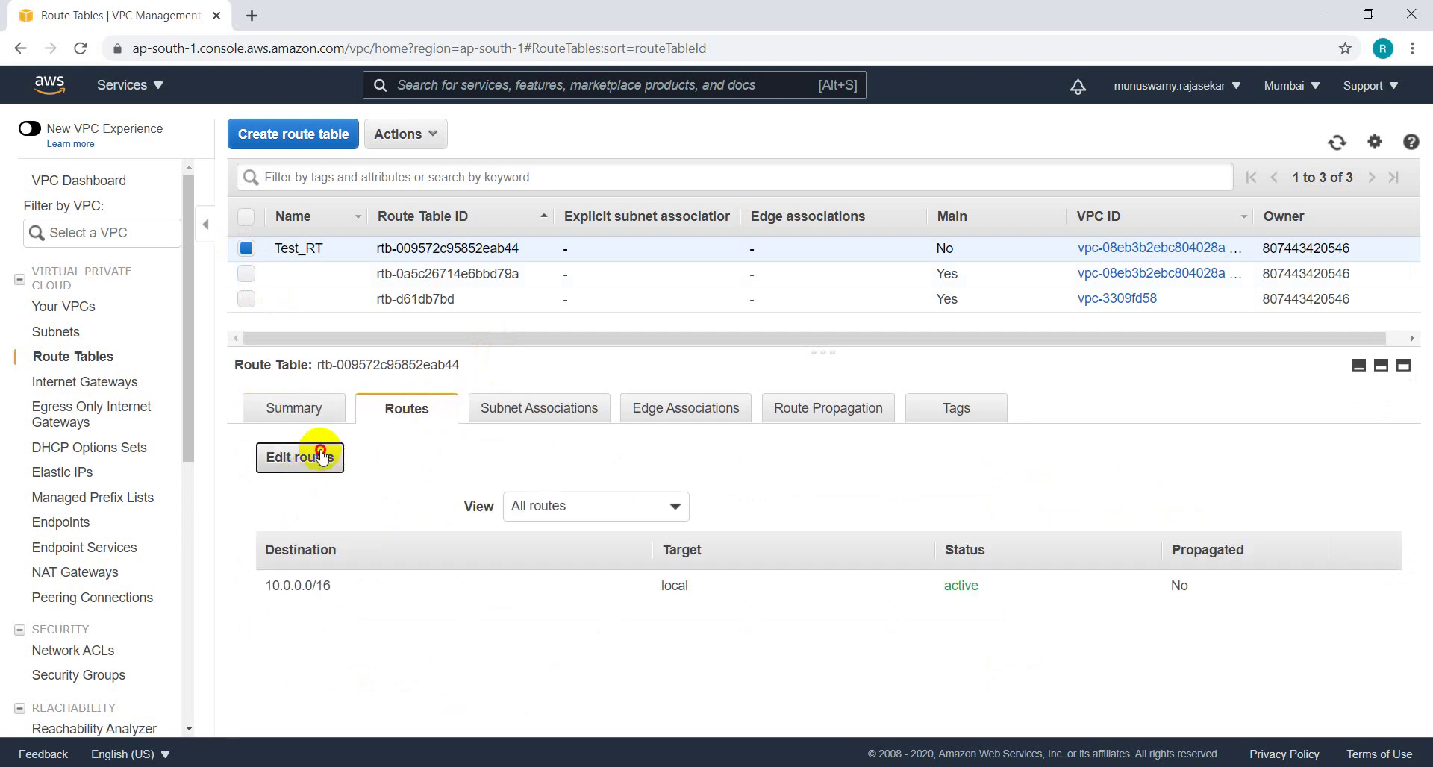
{"action": "left_click", "coordinate": [79, 303]}
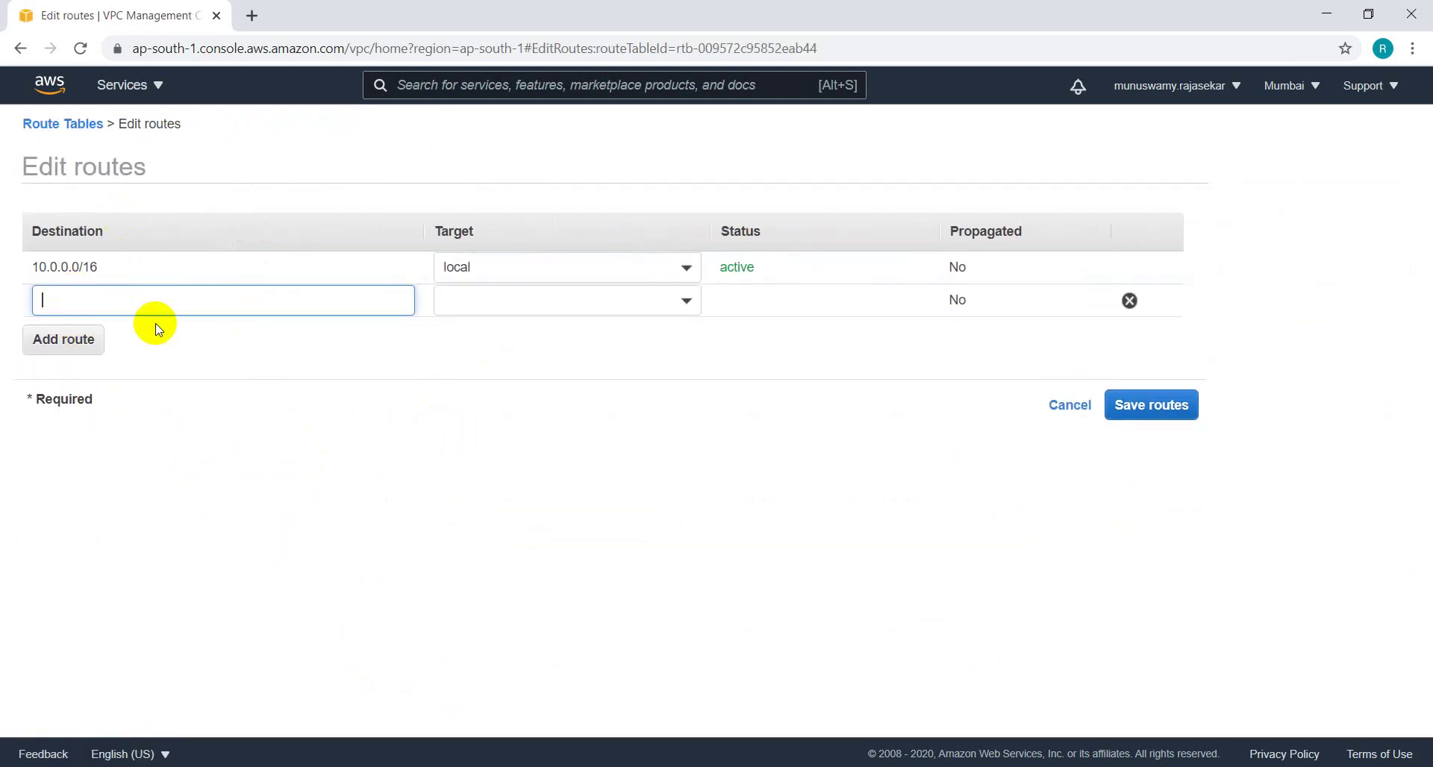
{"action": "left_click", "coordinate": [182, 302]}
{"action": "key", "text": "Down"}
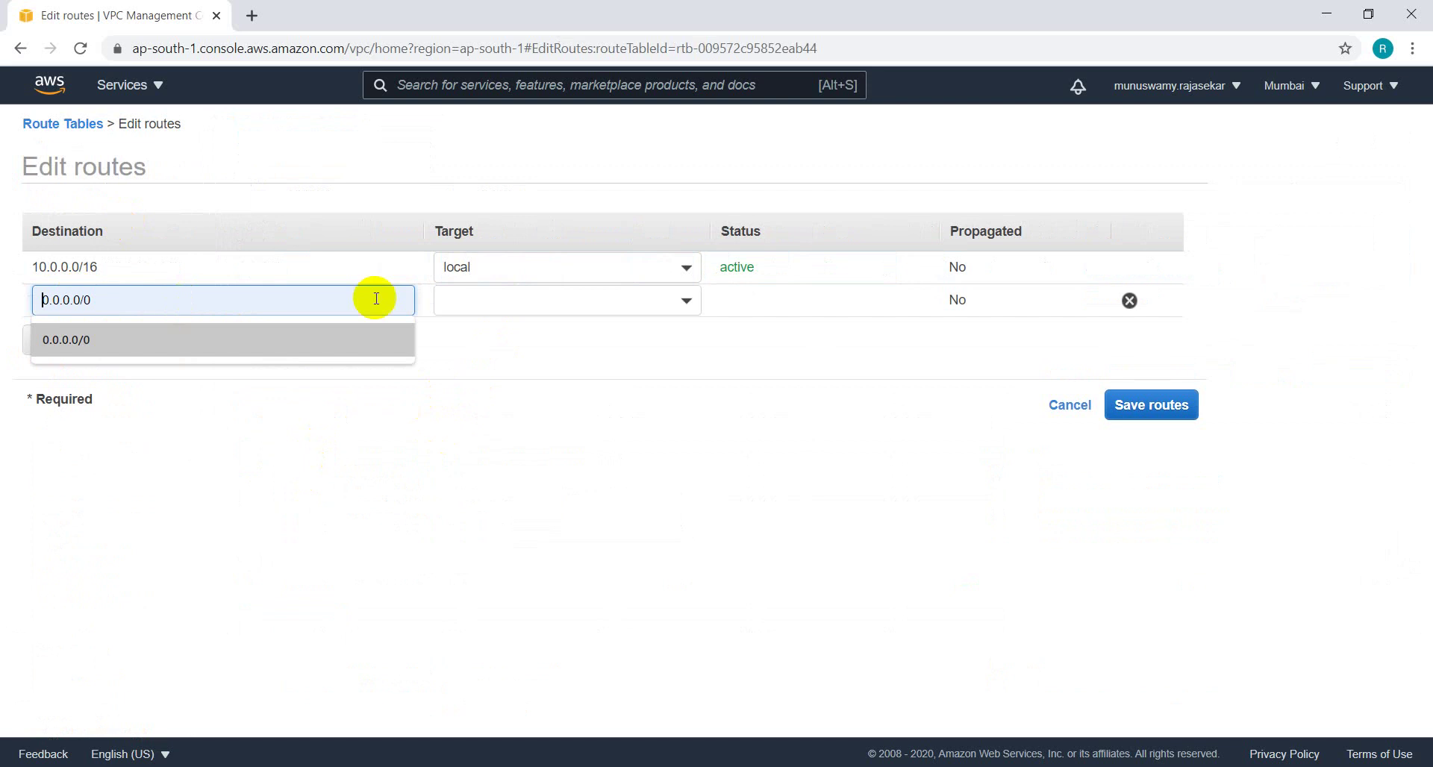
{"action": "left_click", "coordinate": [580, 318]}
{"action": "left_click", "coordinate": [305, 301]}
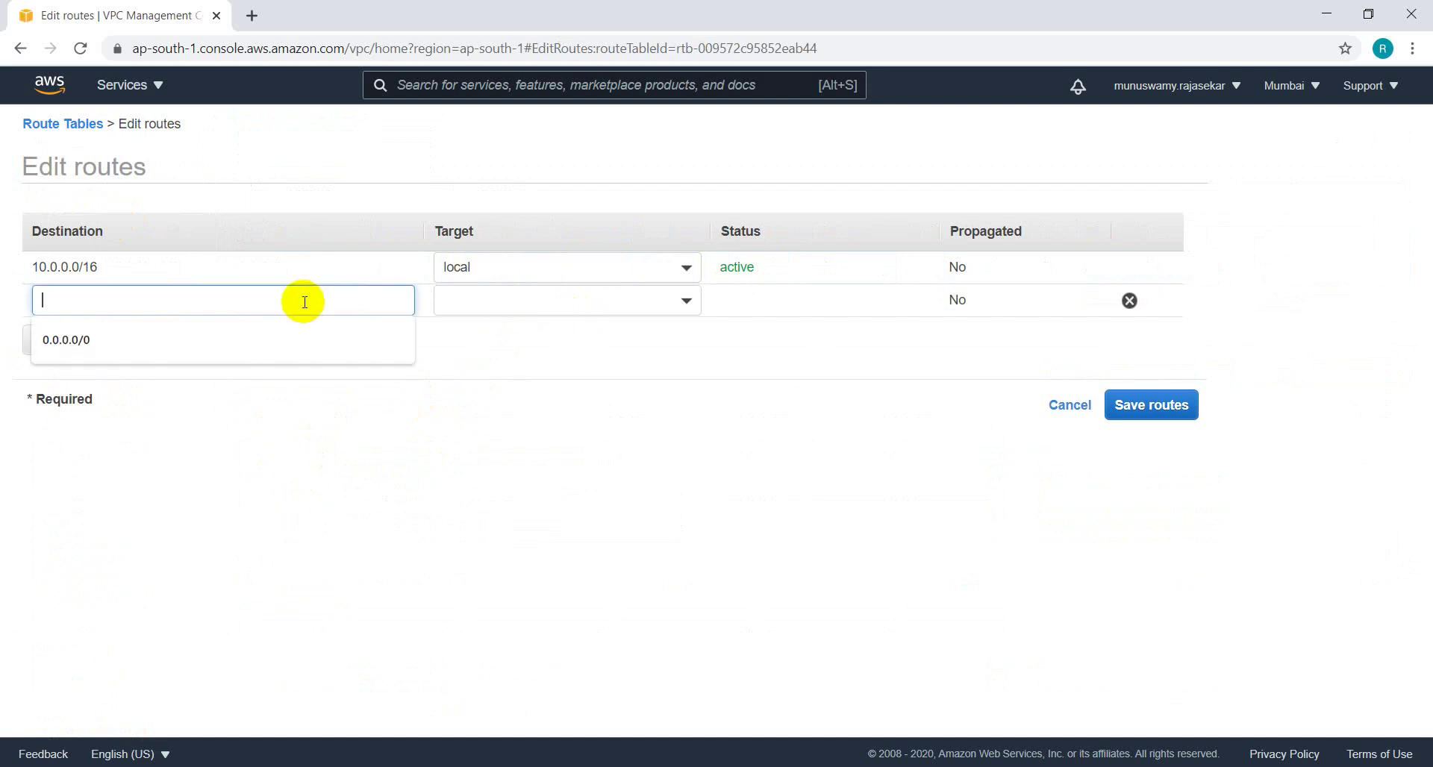
{"action": "left_click", "coordinate": [240, 346]}
Target the 0.0.0.0/0 route at the internet gateway Test_IG and save the routes
{"action": "left_click", "coordinate": [553, 290]}
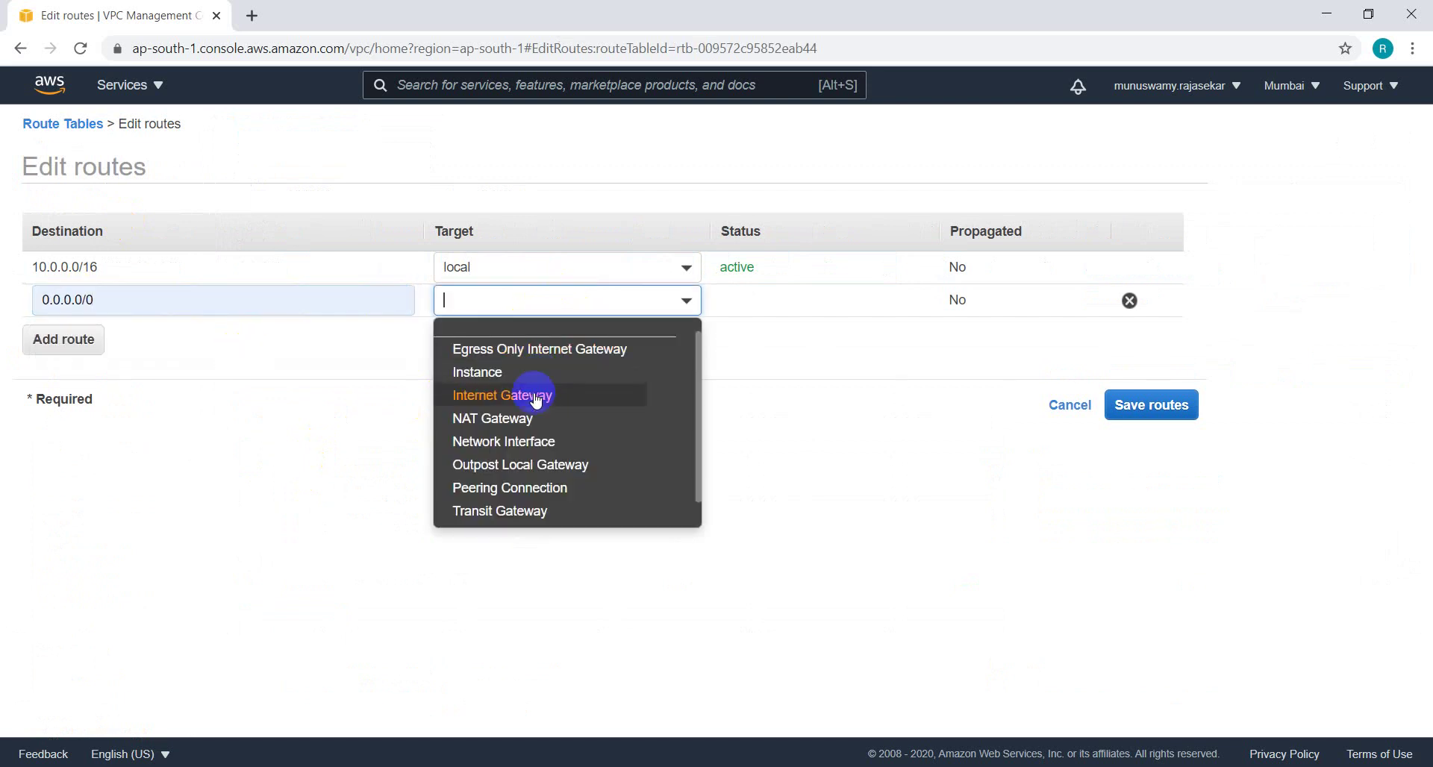
{"action": "left_click", "coordinate": [535, 403]}
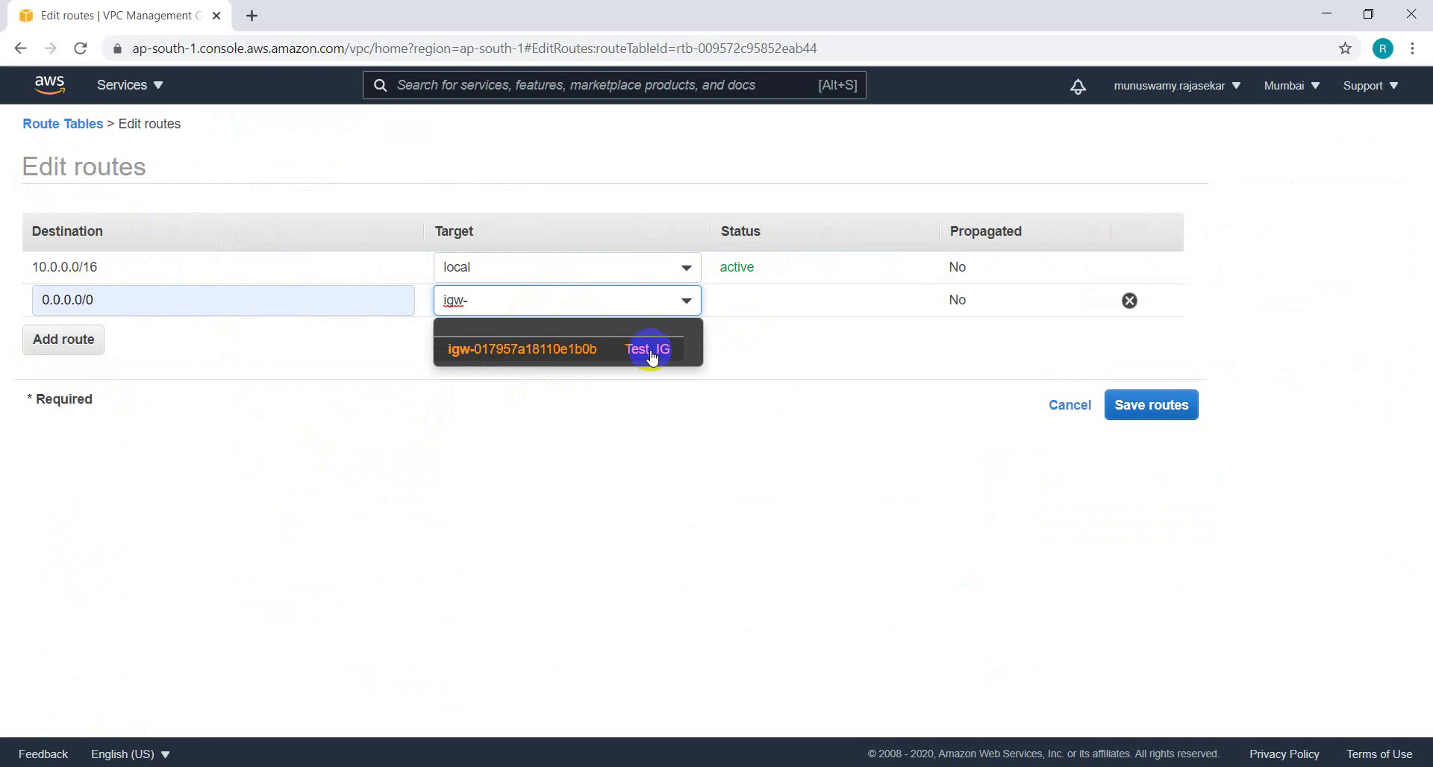
{"action": "left_click", "coordinate": [649, 356]}
{"action": "left_click", "coordinate": [1161, 407]}
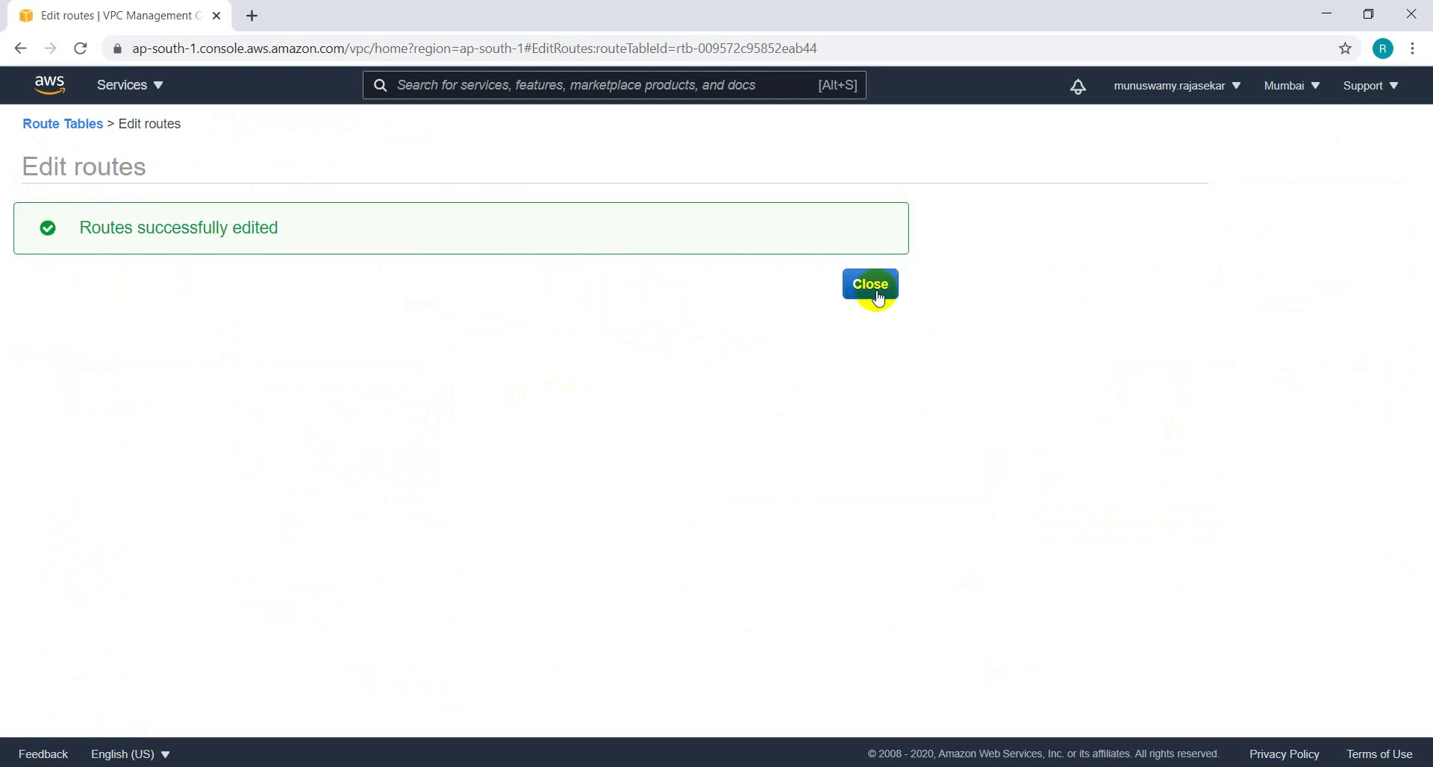
{"action": "left_click", "coordinate": [875, 286]}
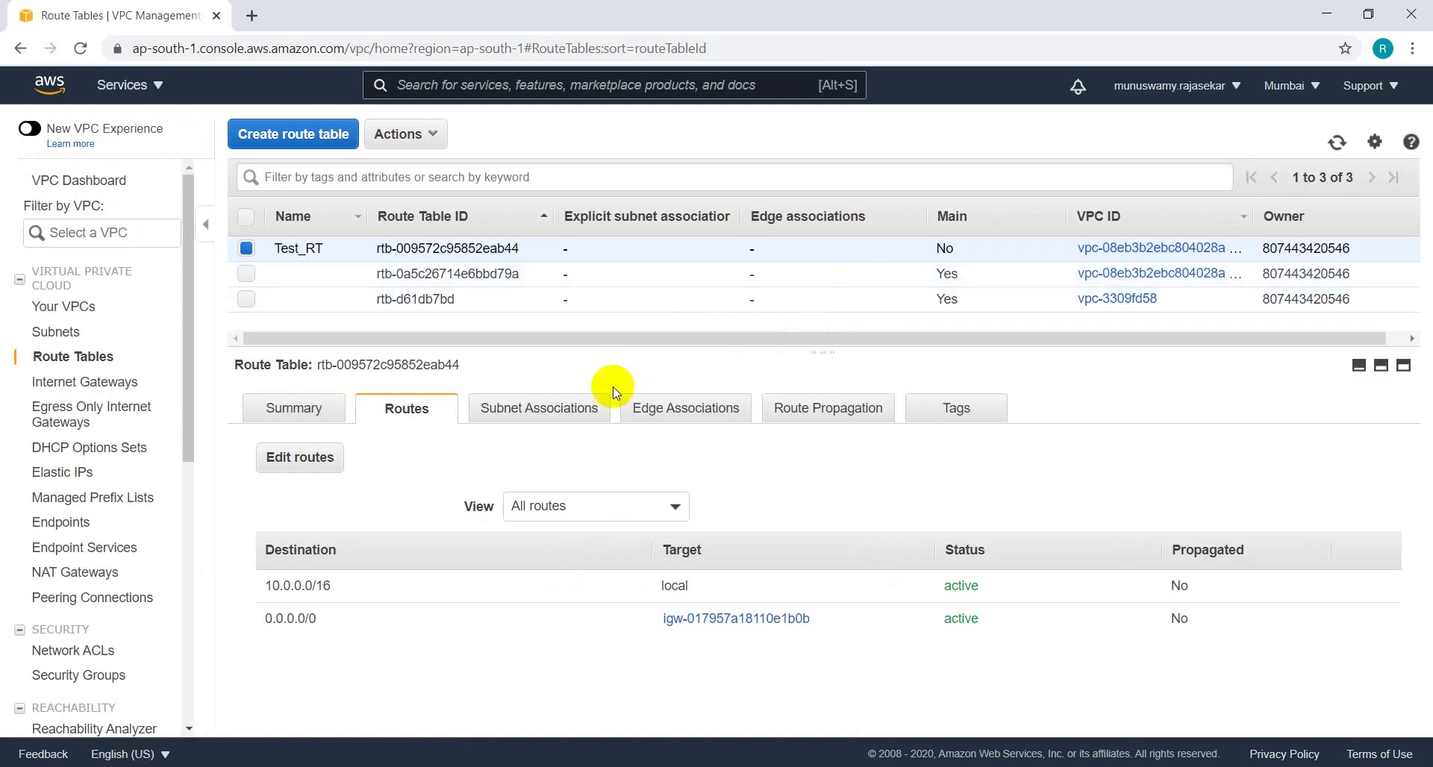
Associate Test_Subnet with the route table Test_RT and save the association
{"action": "left_click", "coordinate": [586, 409]}
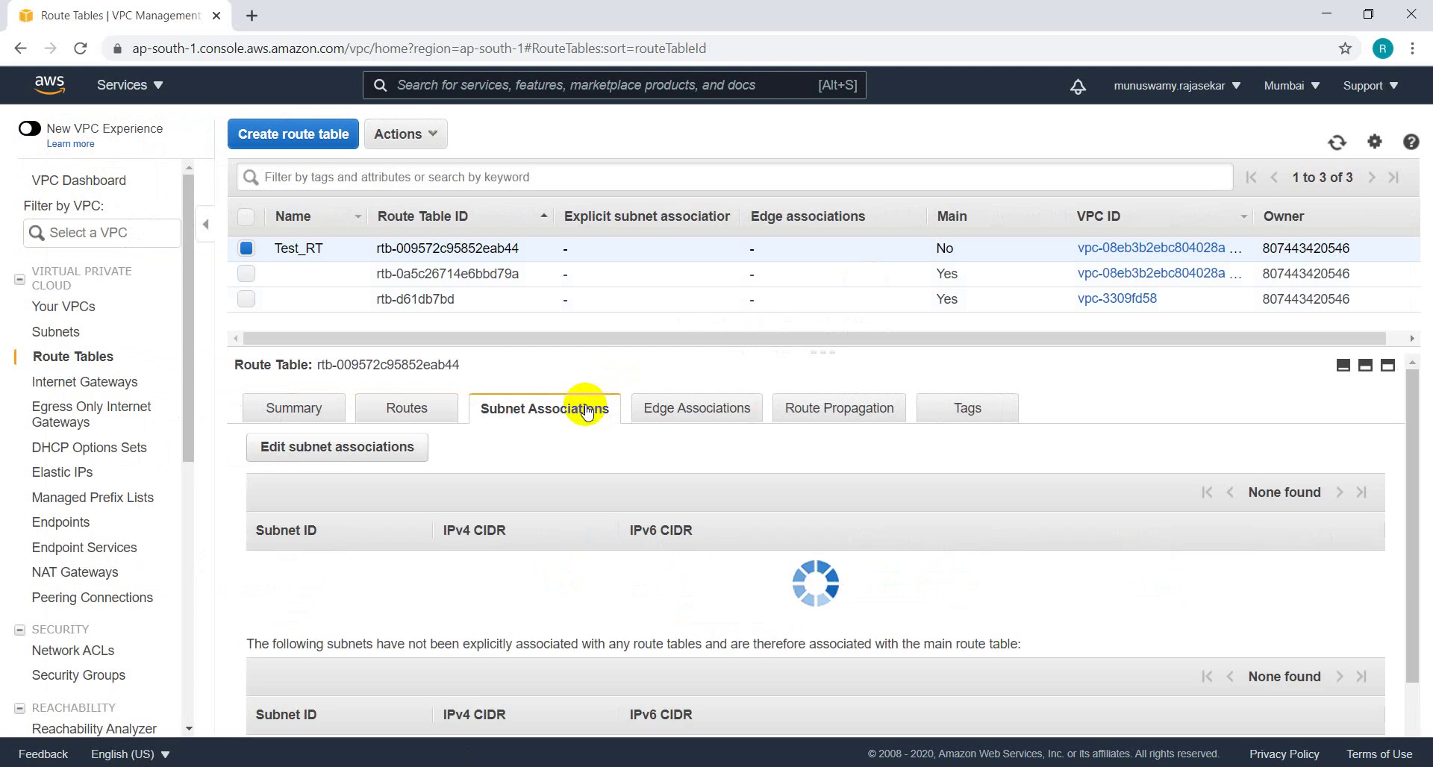
{"action": "left_click", "coordinate": [407, 444]}
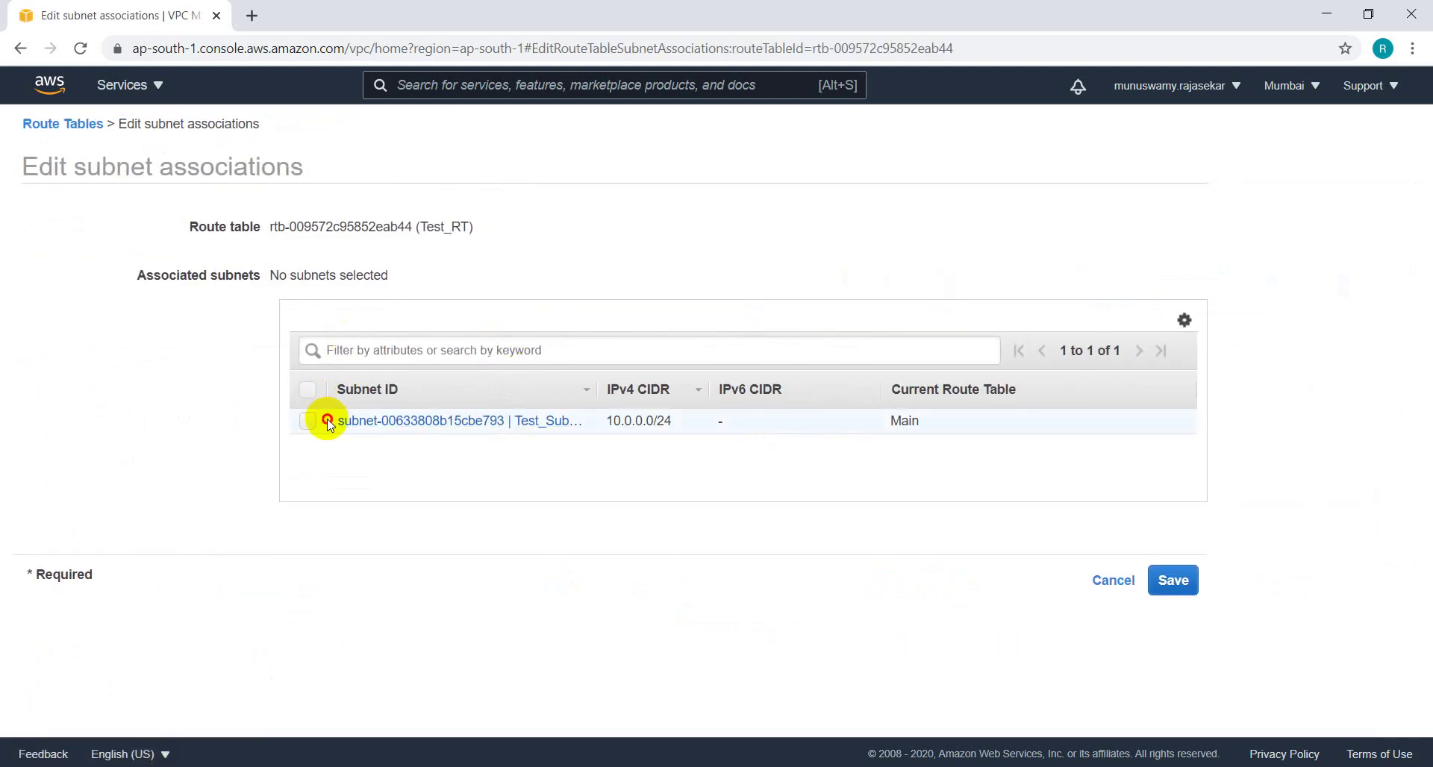
{"action": "left_click", "coordinate": [328, 425]}
{"action": "left_click", "coordinate": [1173, 586]}
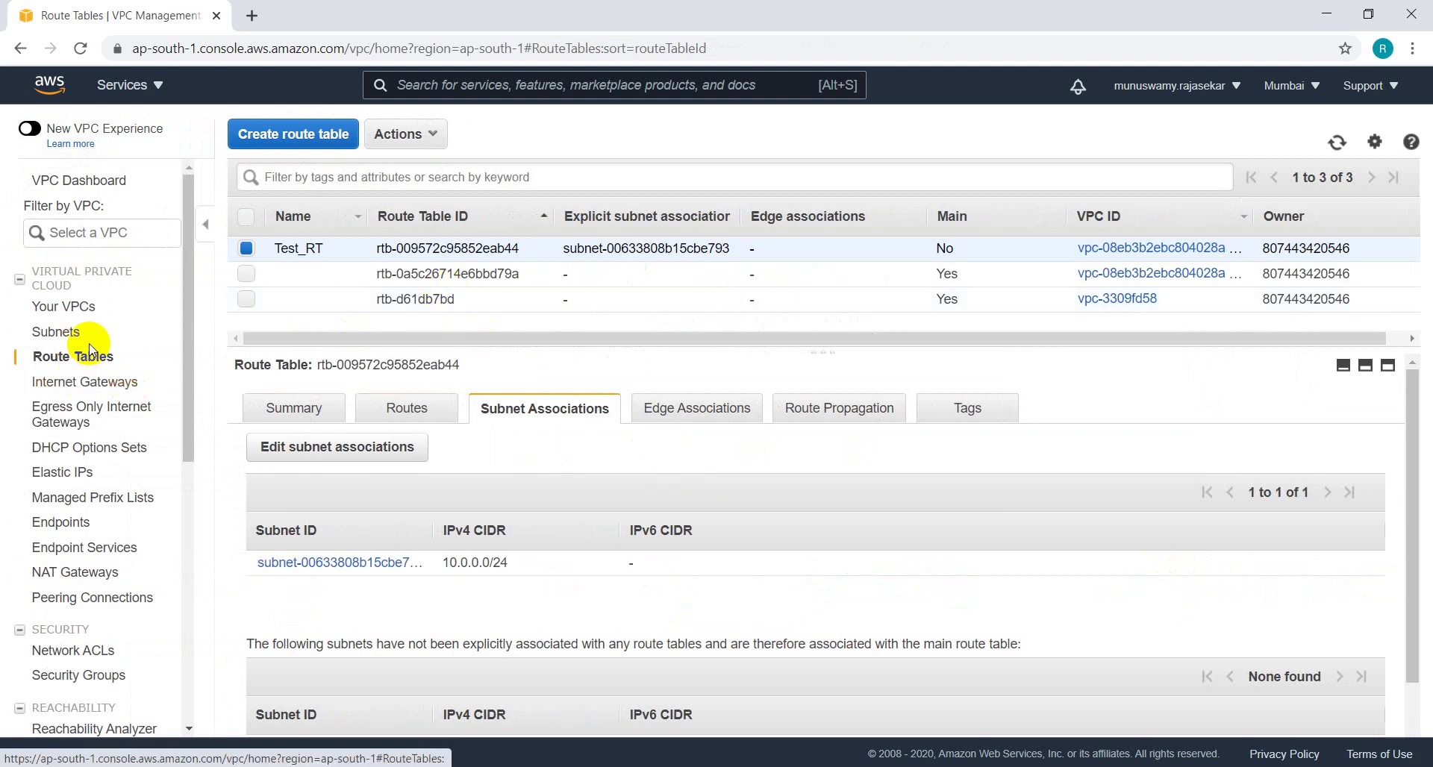
Check the route table and routes assigned to Test_Subnet
{"action": "left_click", "coordinate": [65, 336]}
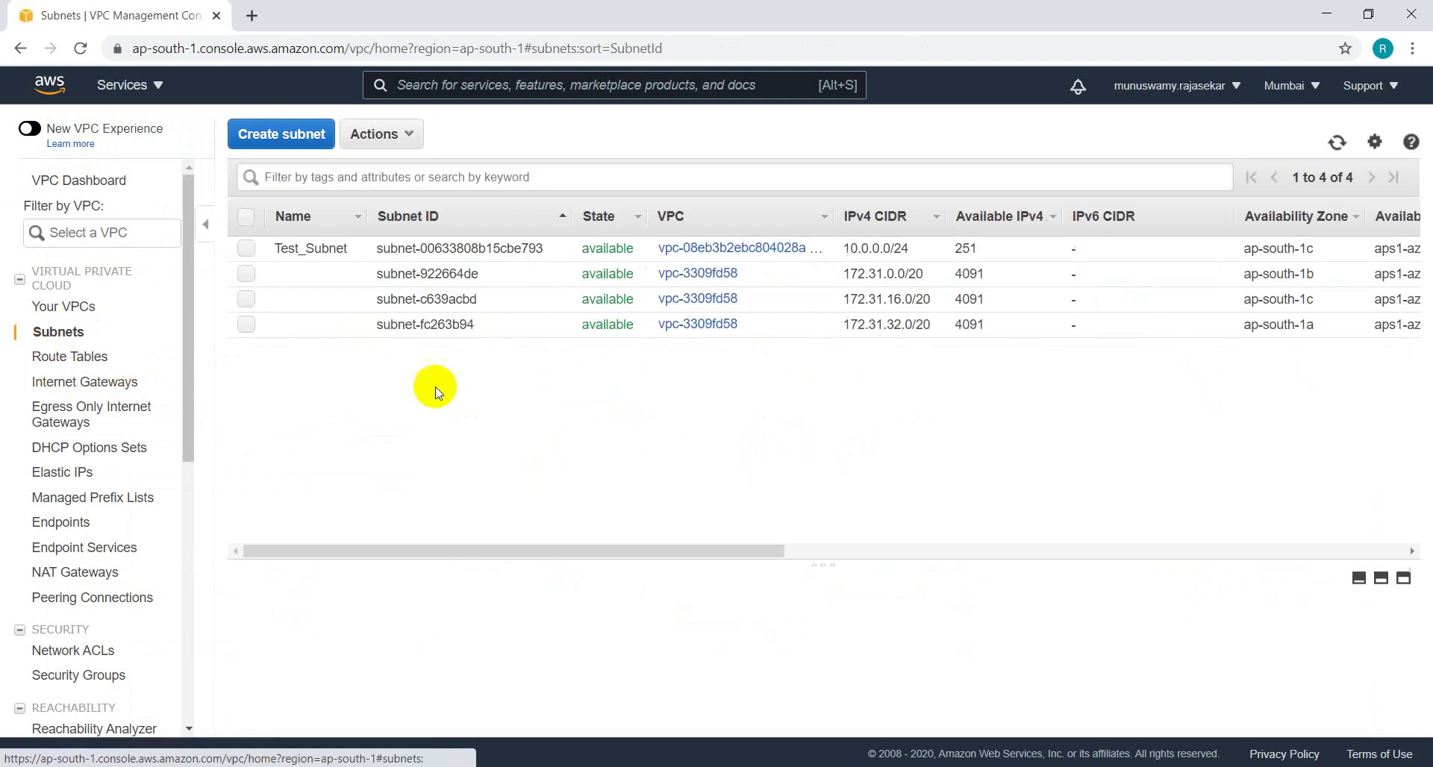
{"action": "left_click", "coordinate": [247, 248]}
{"action": "left_click_drag", "start_coordinate": [496, 561], "coordinate": [544, 377]}
{"action": "left_click", "coordinate": [527, 429]}
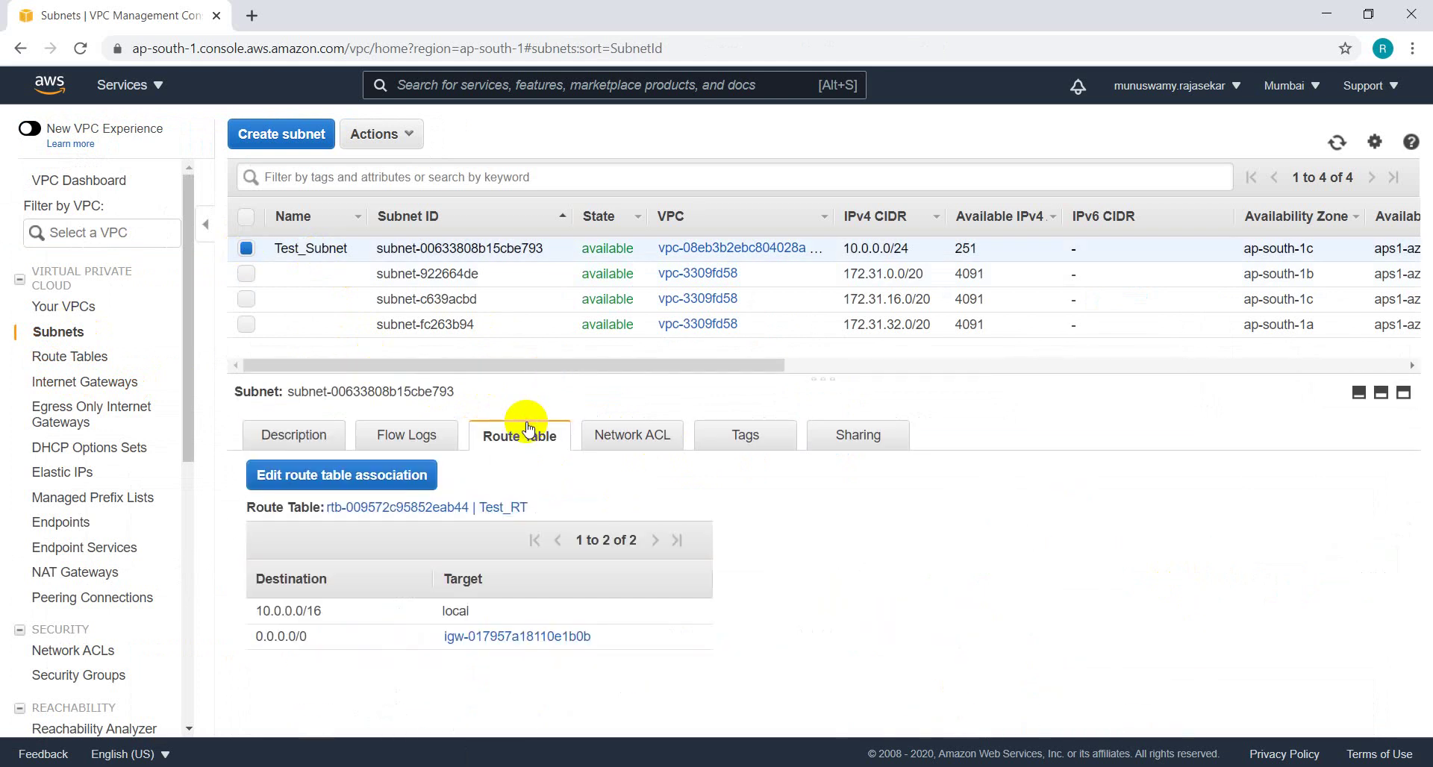
Start launching an EC2 instance from the free-tier Ubuntu Server 20.04 LTS (HVM), SSD Volume Type image
{"action": "left_click", "coordinate": [127, 88]}
{"action": "left_click", "coordinate": [447, 198]}
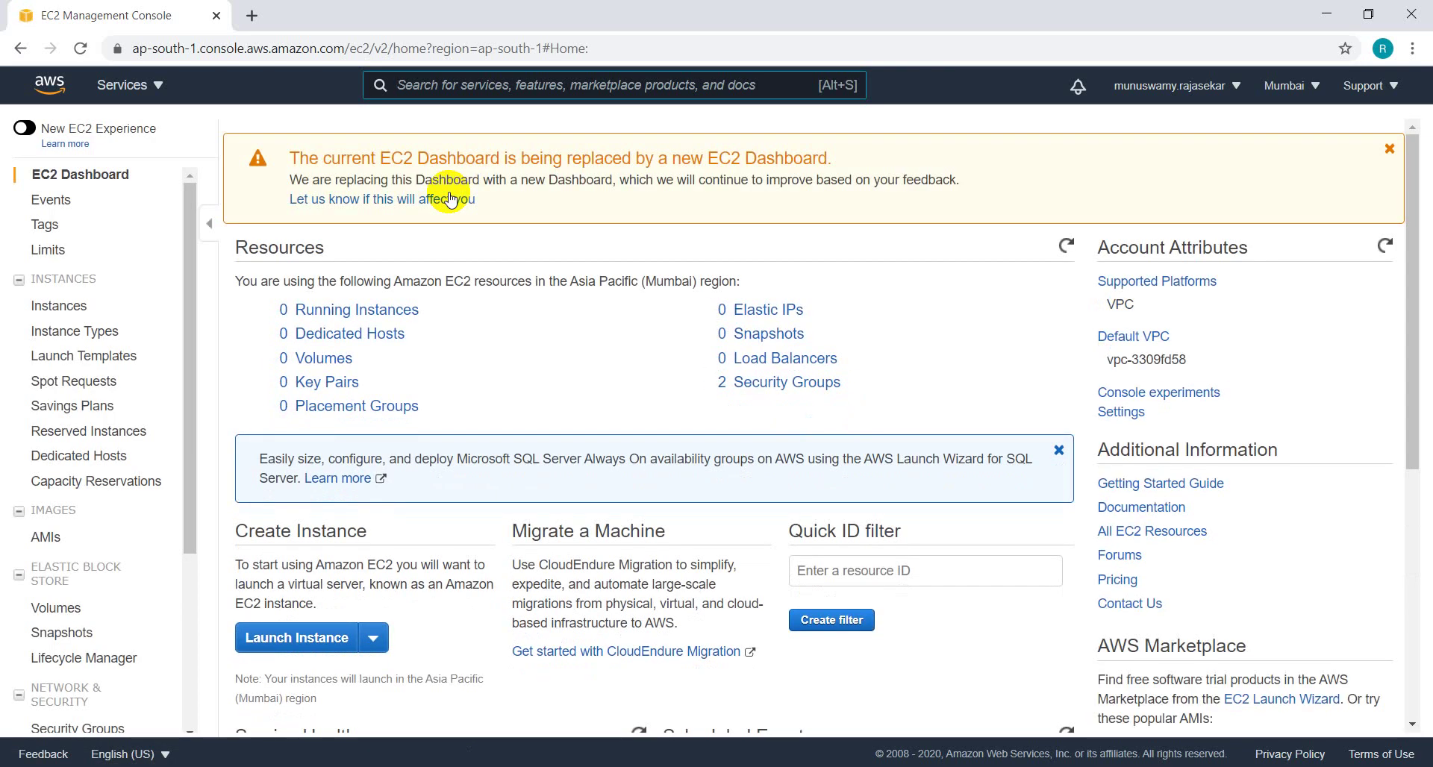
{"action": "left_click", "coordinate": [300, 636]}
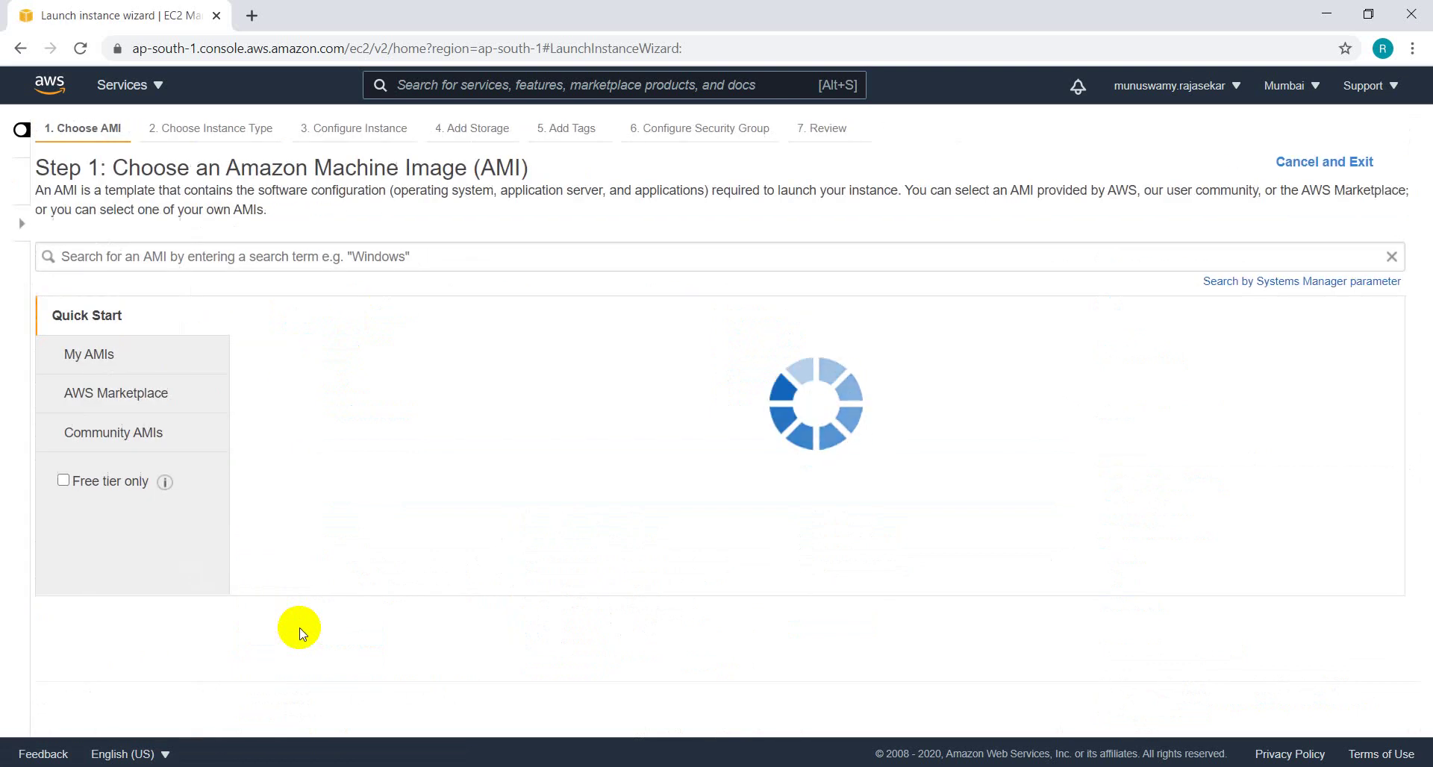
{"action": "left_click", "coordinate": [80, 482]}
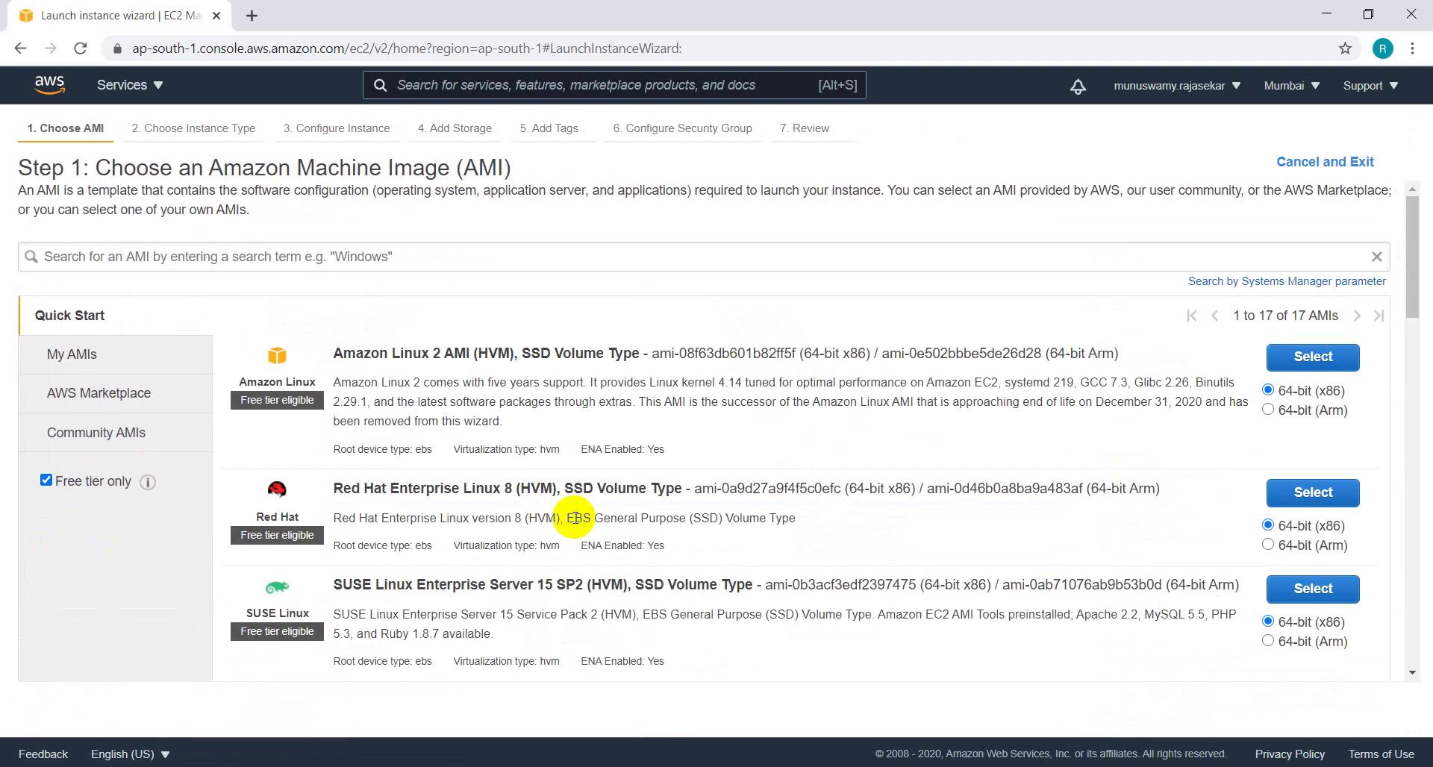
{"action": "scroll", "coordinate": [668, 571], "scroll_direction": "down", "scroll_amount": 3}
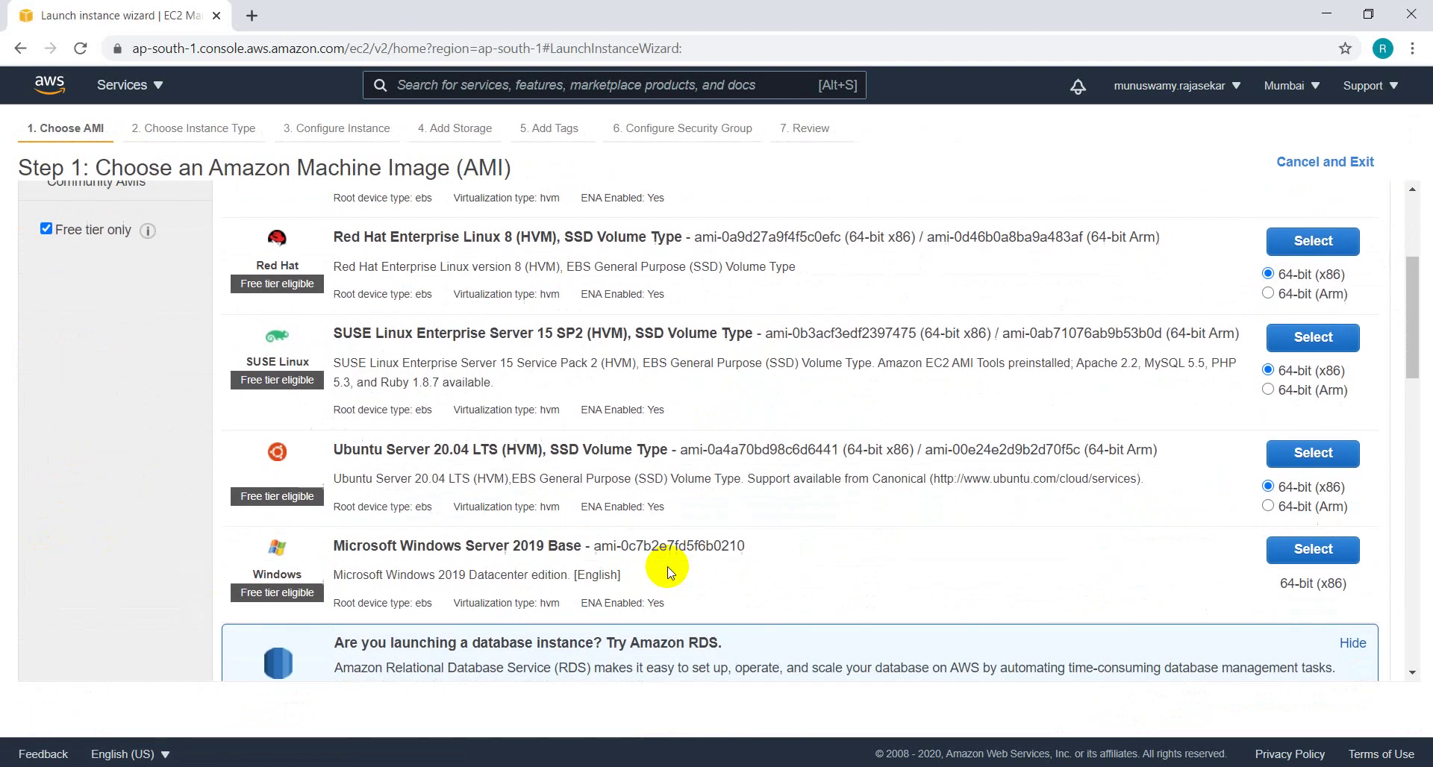
{"action": "left_click", "coordinate": [1310, 453]}
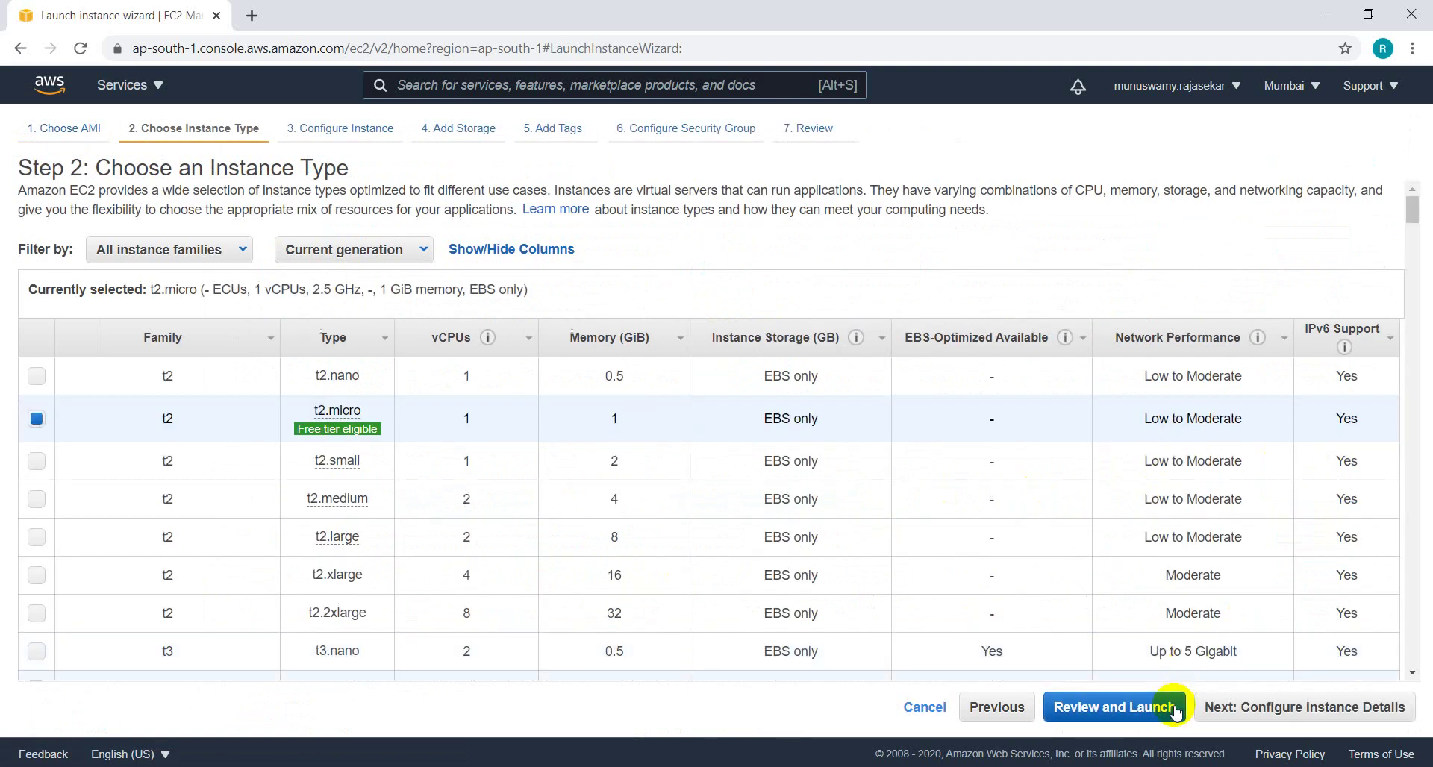
Keep the t2.micro type, place the instance in Test_VPC and enable auto-assignment of a public IP
{"action": "left_click", "coordinate": [1233, 712]}
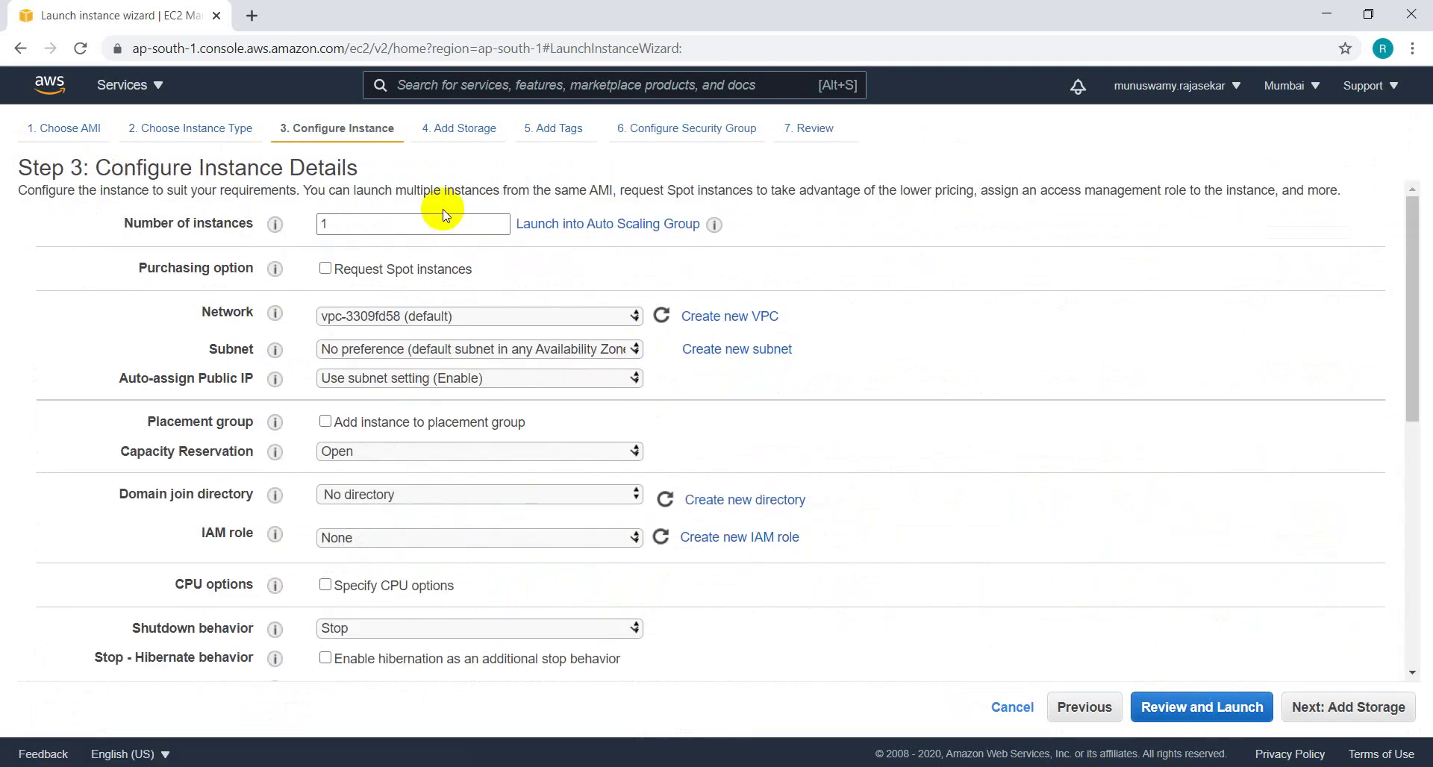
{"action": "left_click", "coordinate": [424, 313]}
{"action": "left_click", "coordinate": [422, 332]}
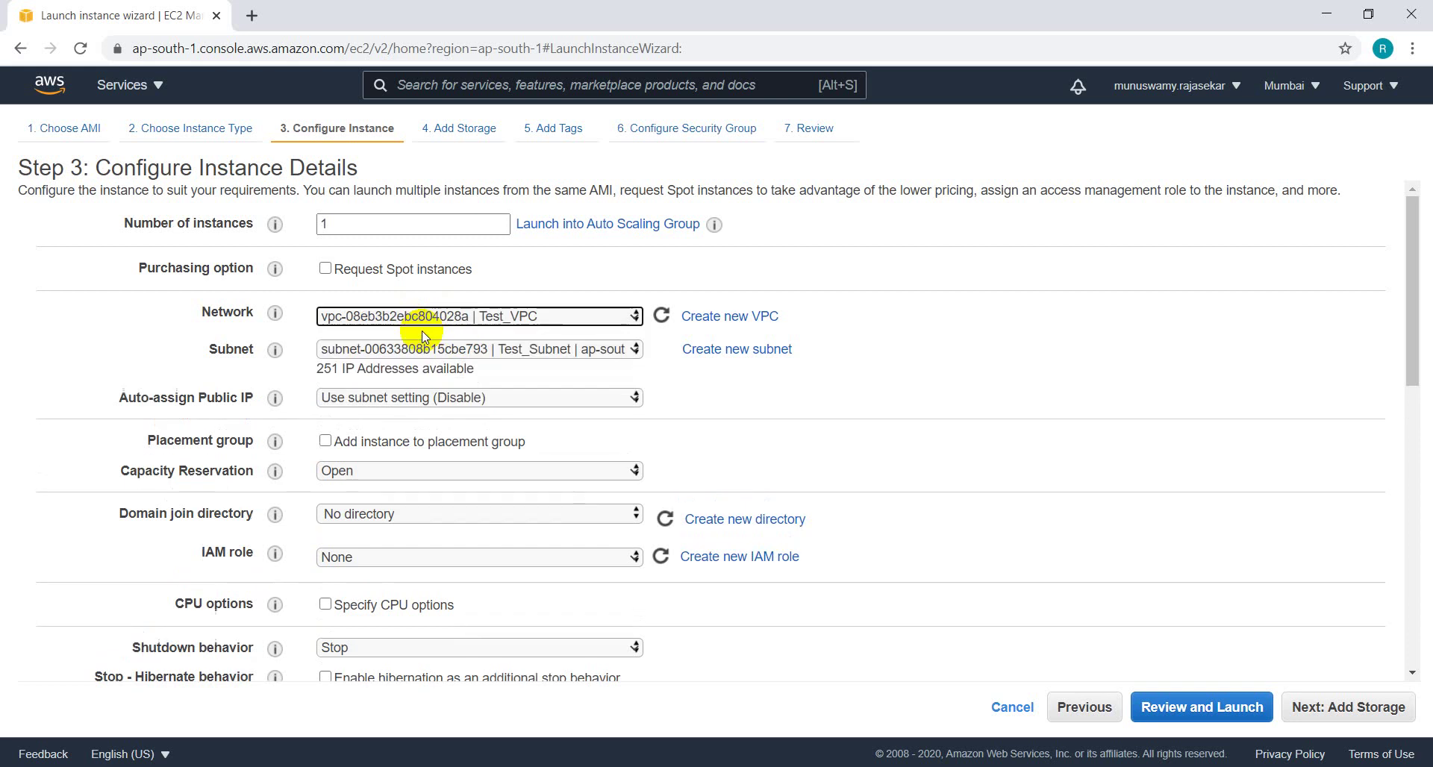
{"action": "left_click", "coordinate": [437, 398]}
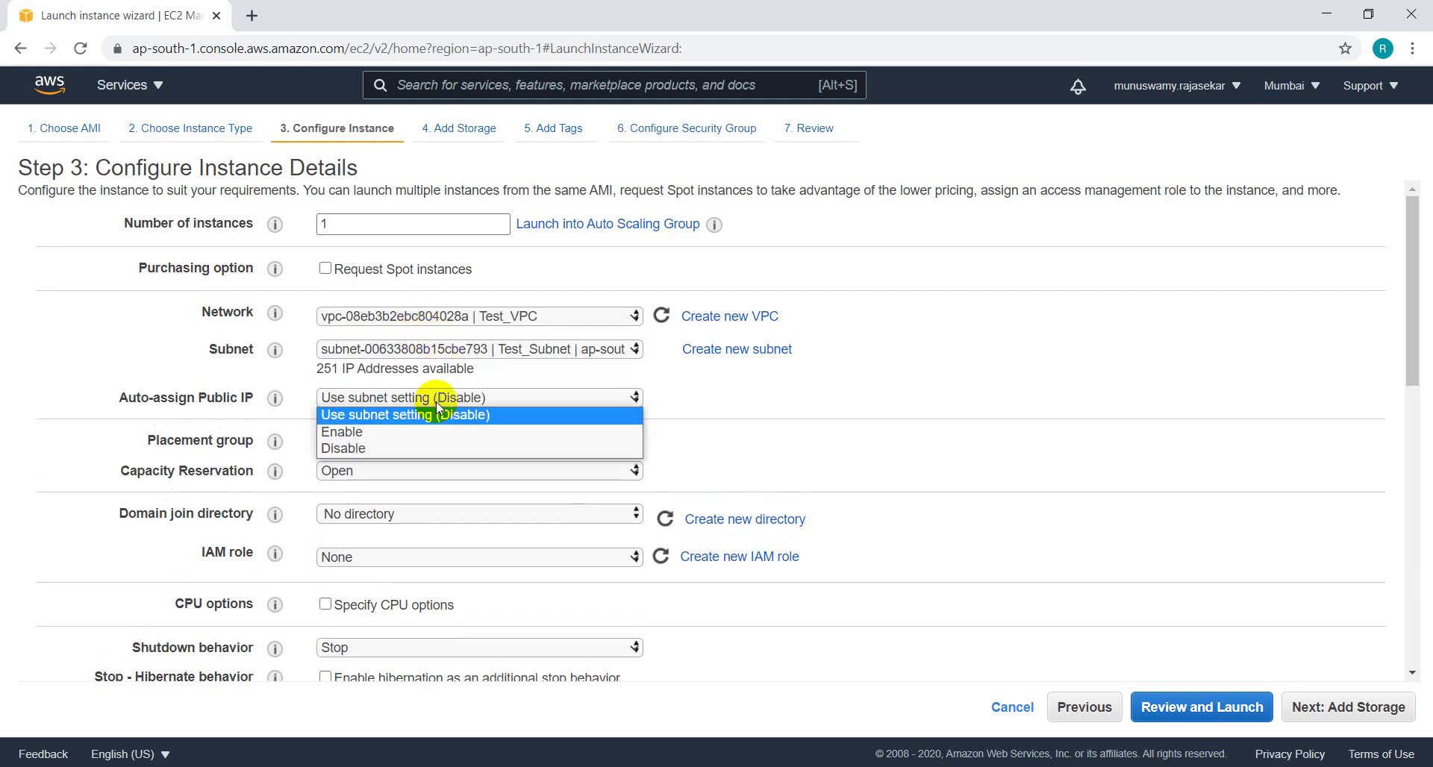
{"action": "left_click", "coordinate": [428, 433]}
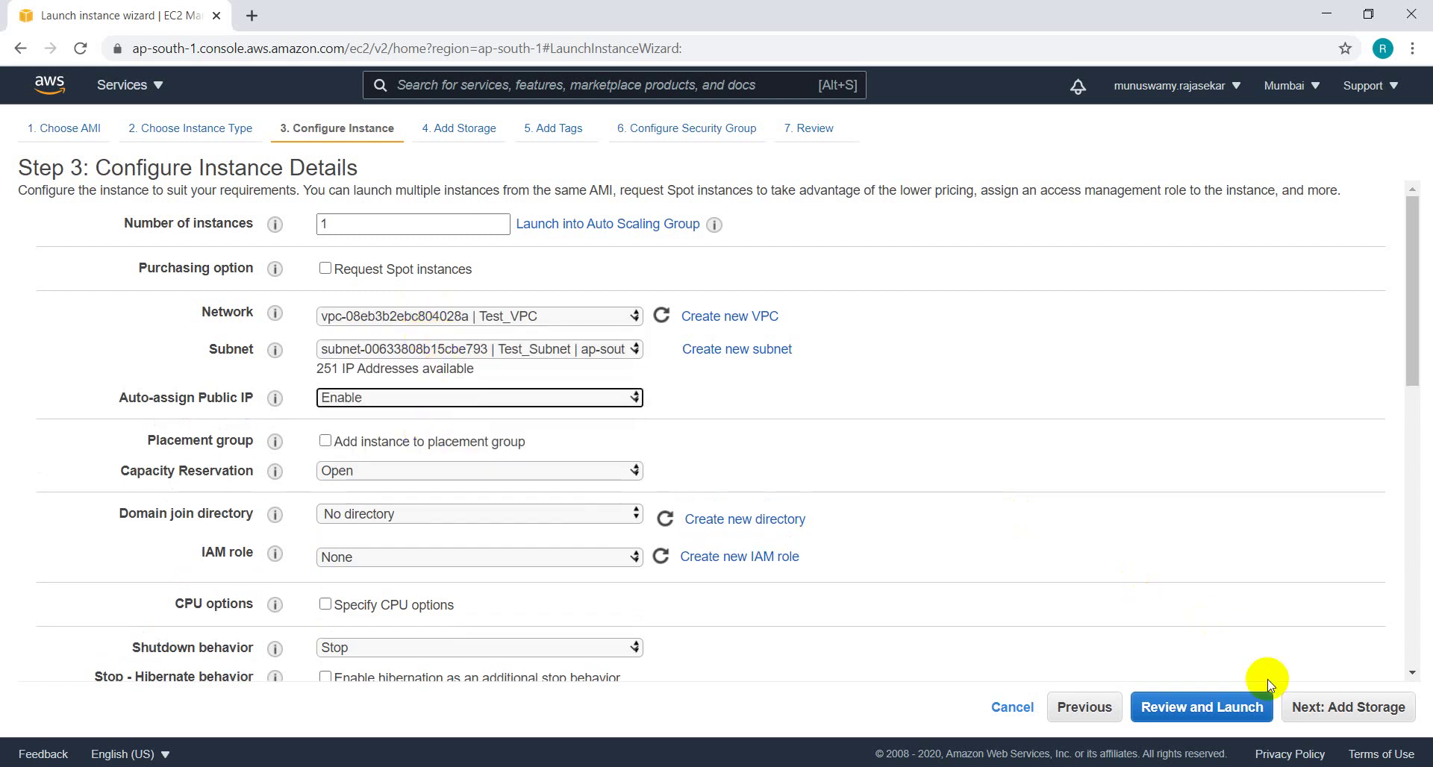
Keep the default storage and tags, and set the new security group's rule to All traffic from Anywhere
{"action": "left_click", "coordinate": [1343, 709]}
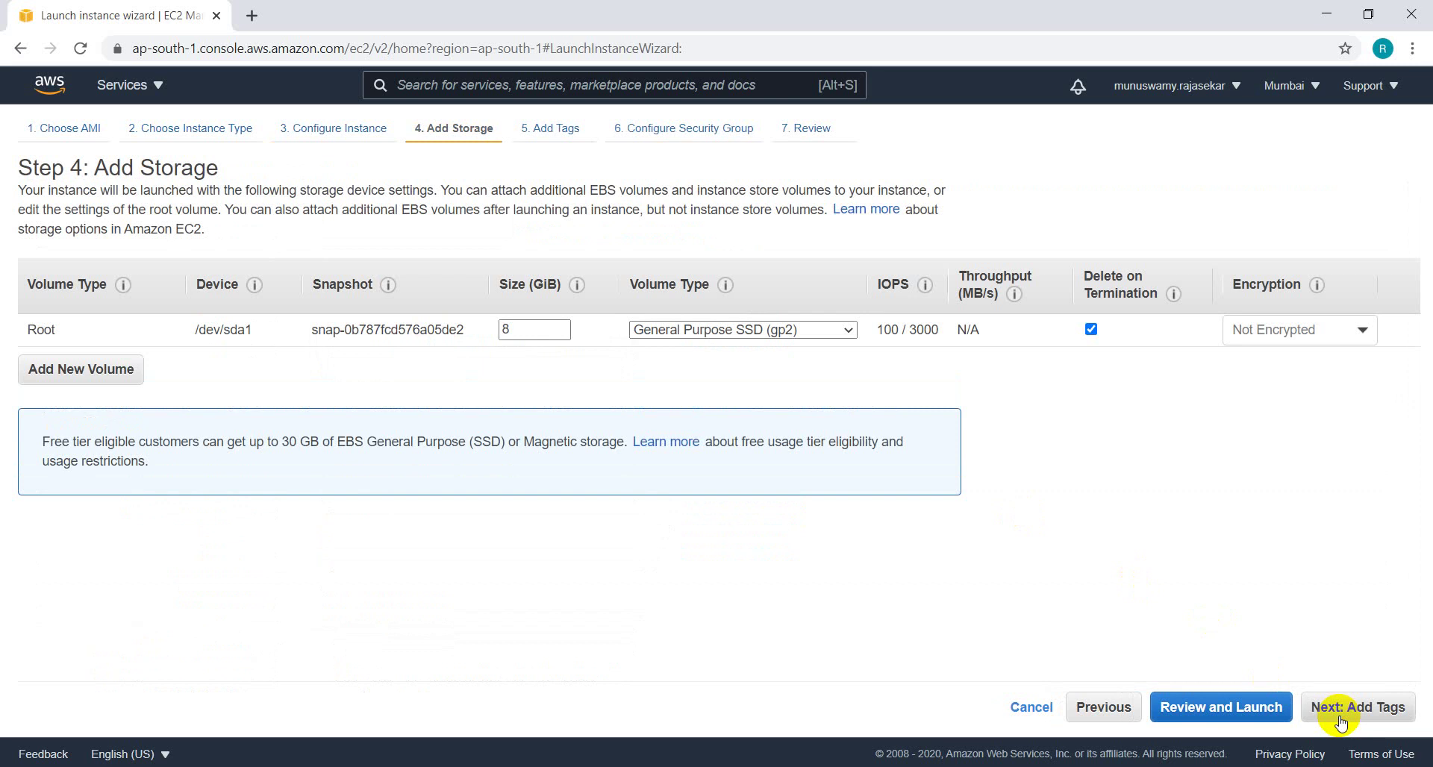
{"action": "left_click", "coordinate": [1341, 717]}
{"action": "left_click", "coordinate": [1341, 716]}
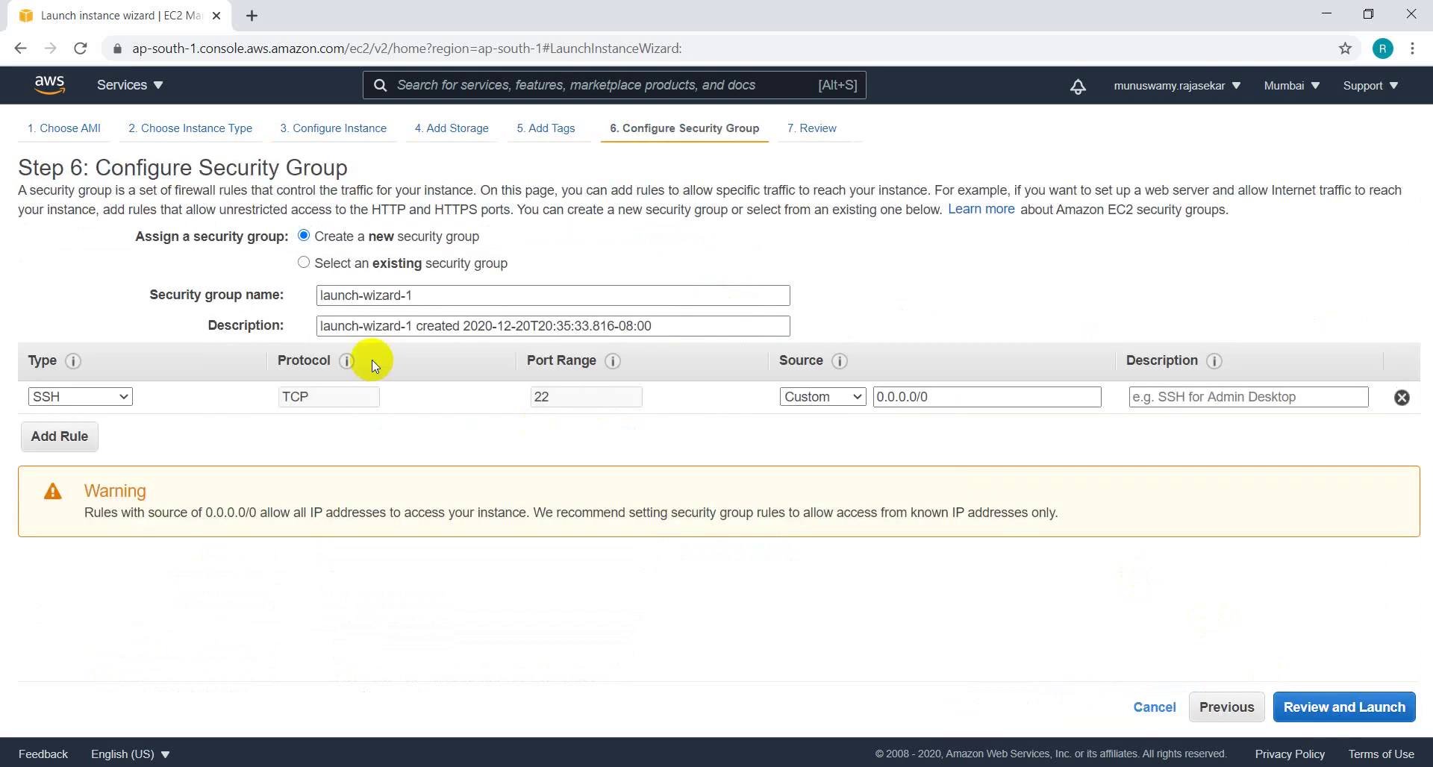
{"action": "left_click", "coordinate": [109, 396]}
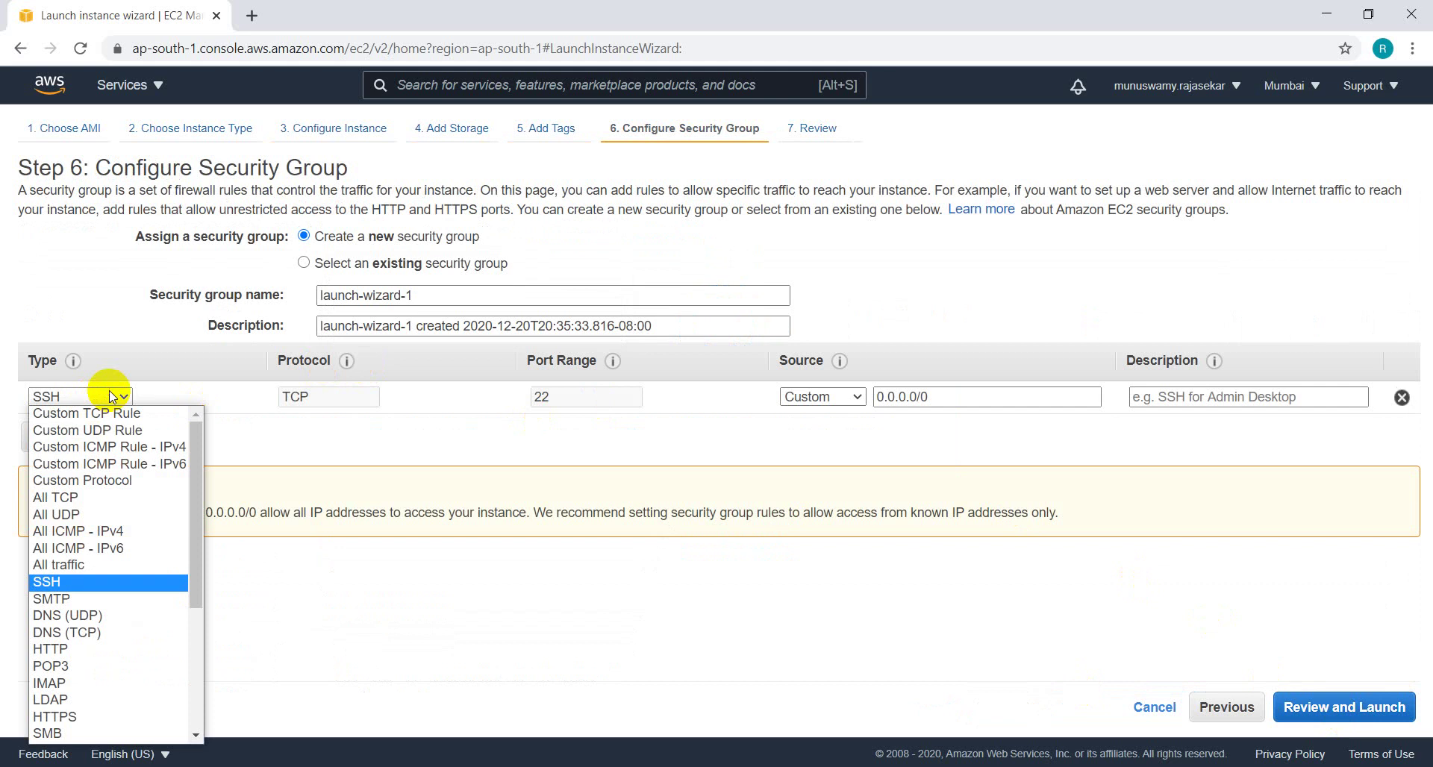
{"action": "left_click", "coordinate": [96, 565]}
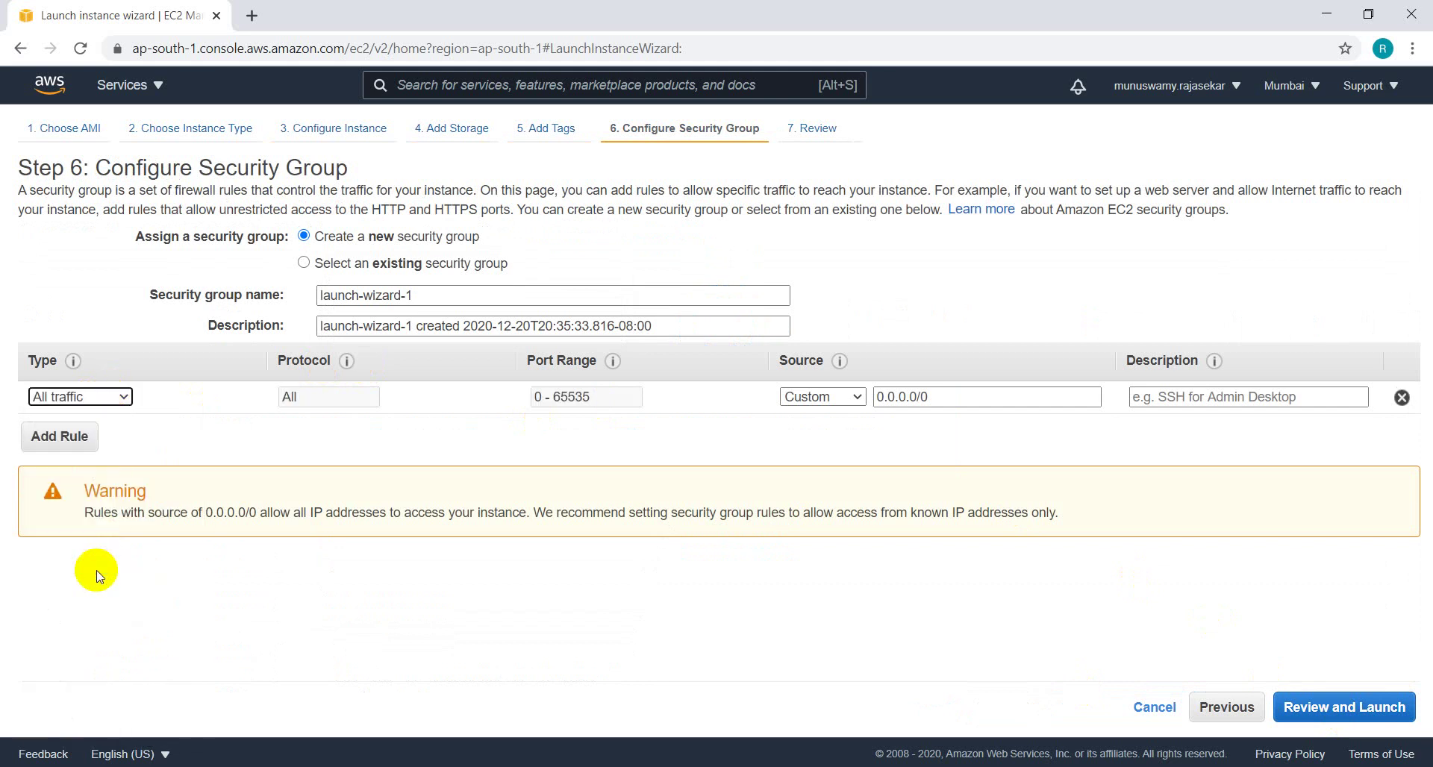
{"action": "left_click", "coordinate": [835, 397]}
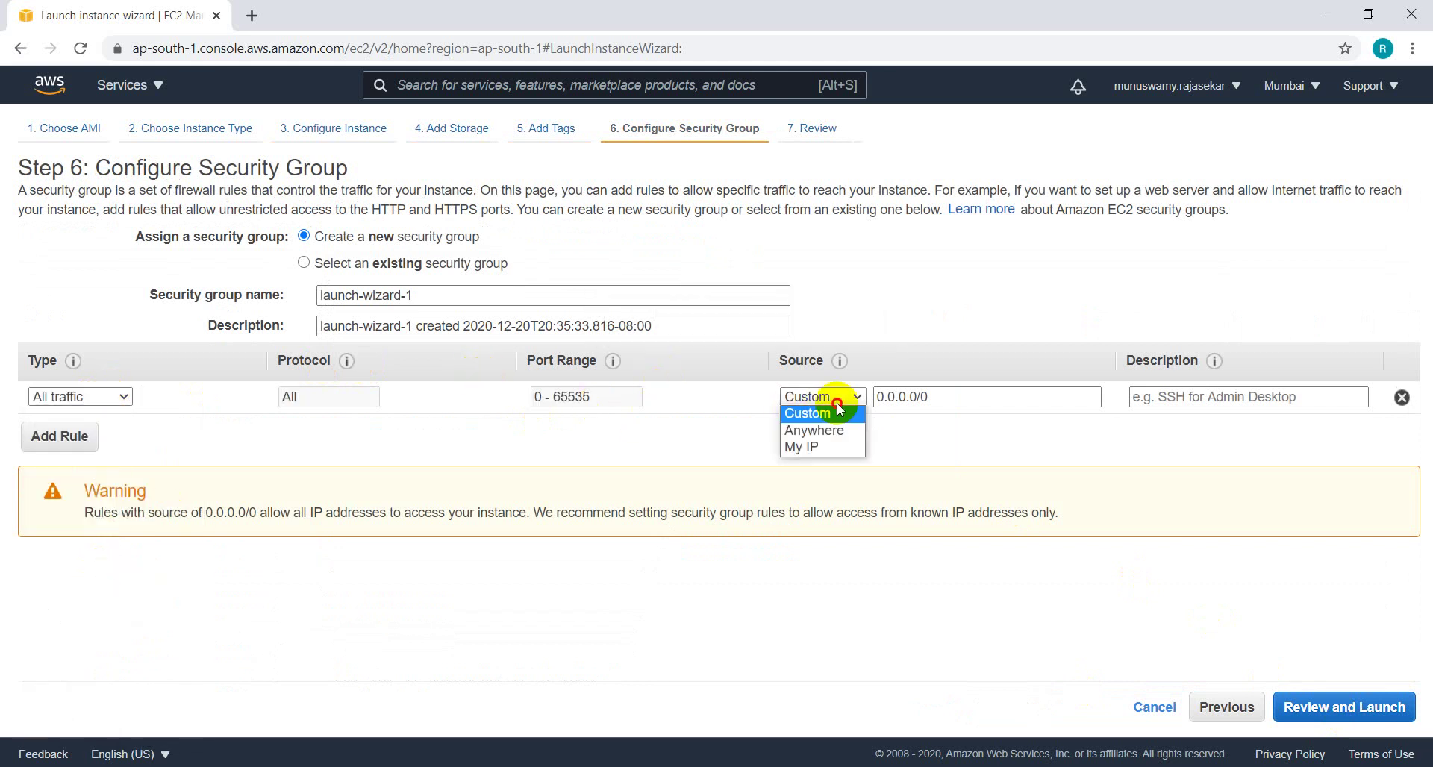
{"action": "left_click", "coordinate": [837, 433]}
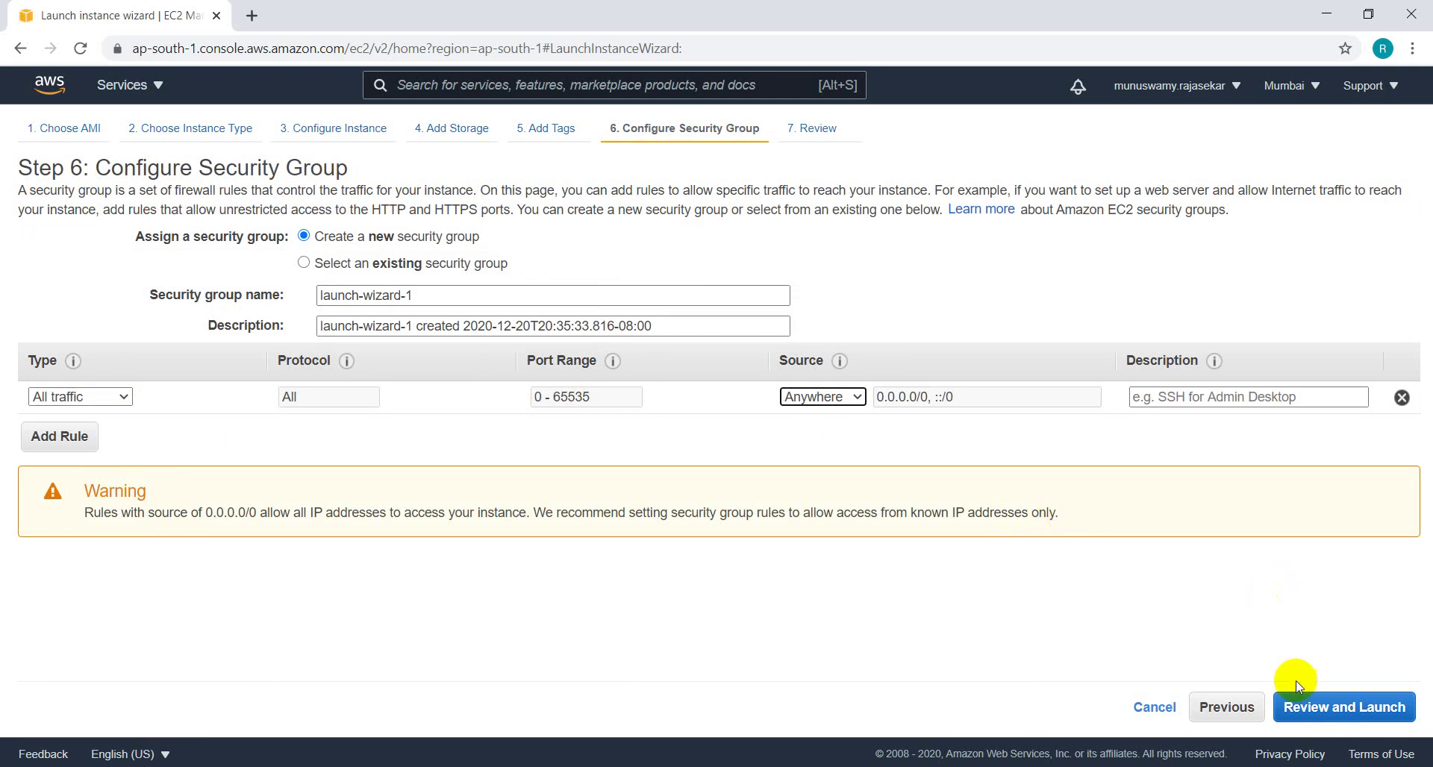
Review the instance launch, then create a new key pair named AWS and download its private key file
{"action": "left_click", "coordinate": [1306, 717]}
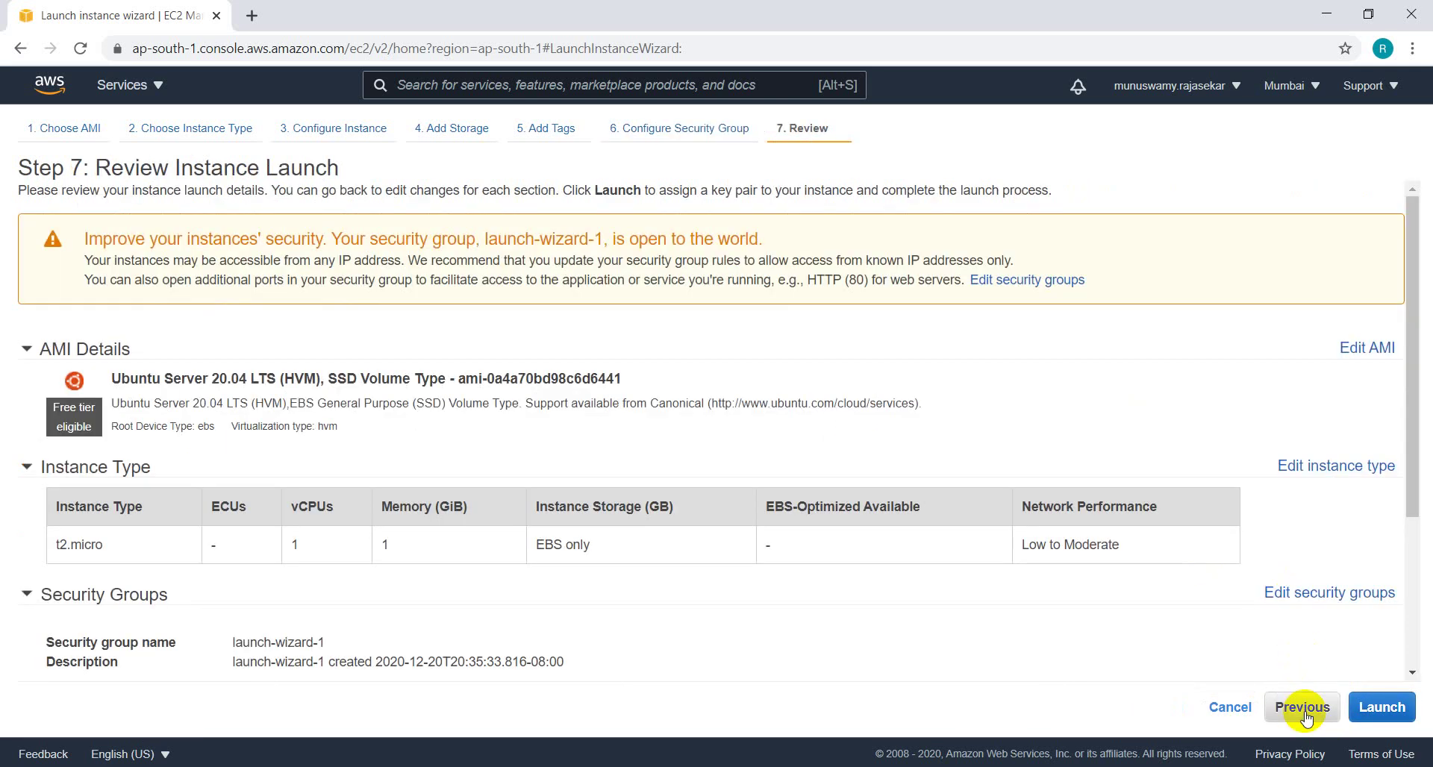
{"action": "left_click", "coordinate": [1381, 707]}
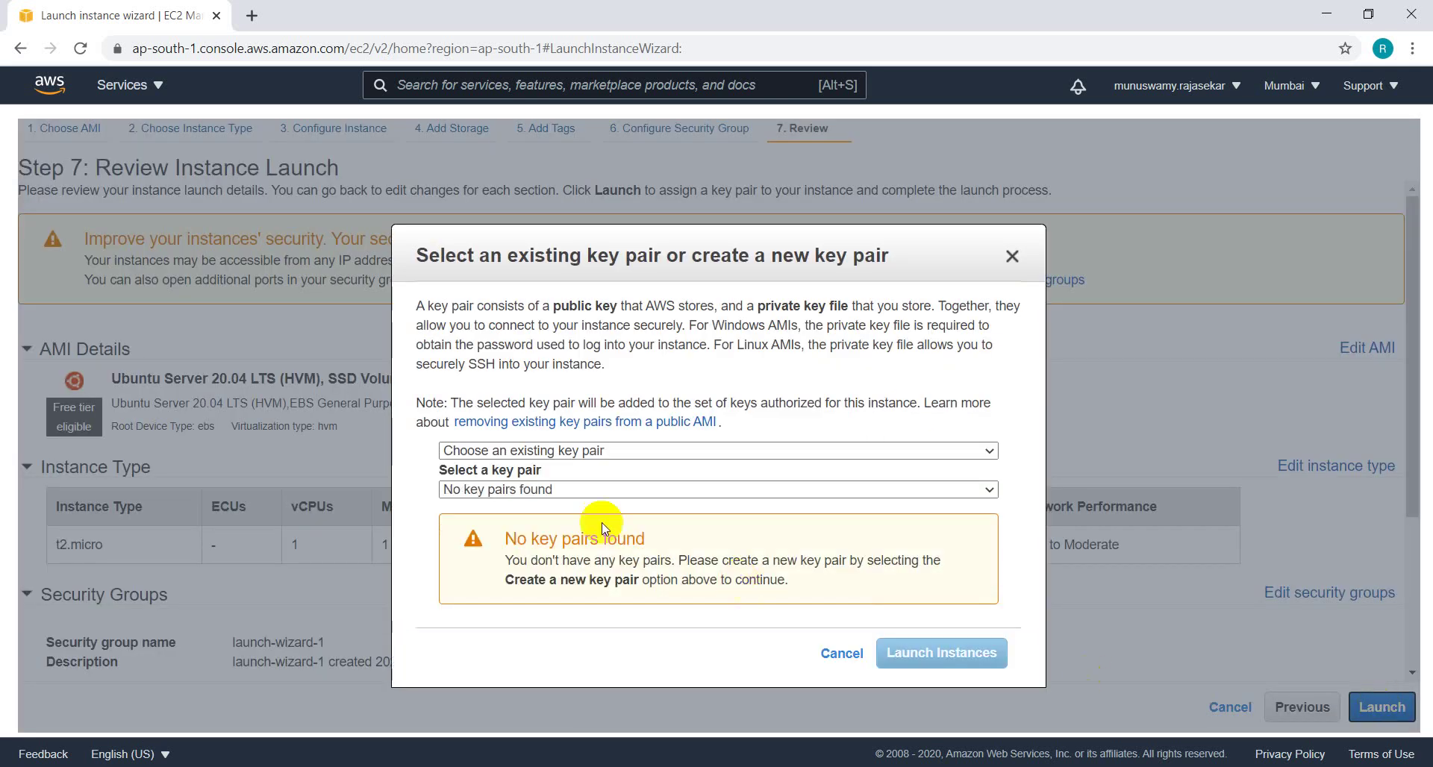
{"action": "left_click", "coordinate": [658, 490]}
{"action": "left_click", "coordinate": [659, 490]}
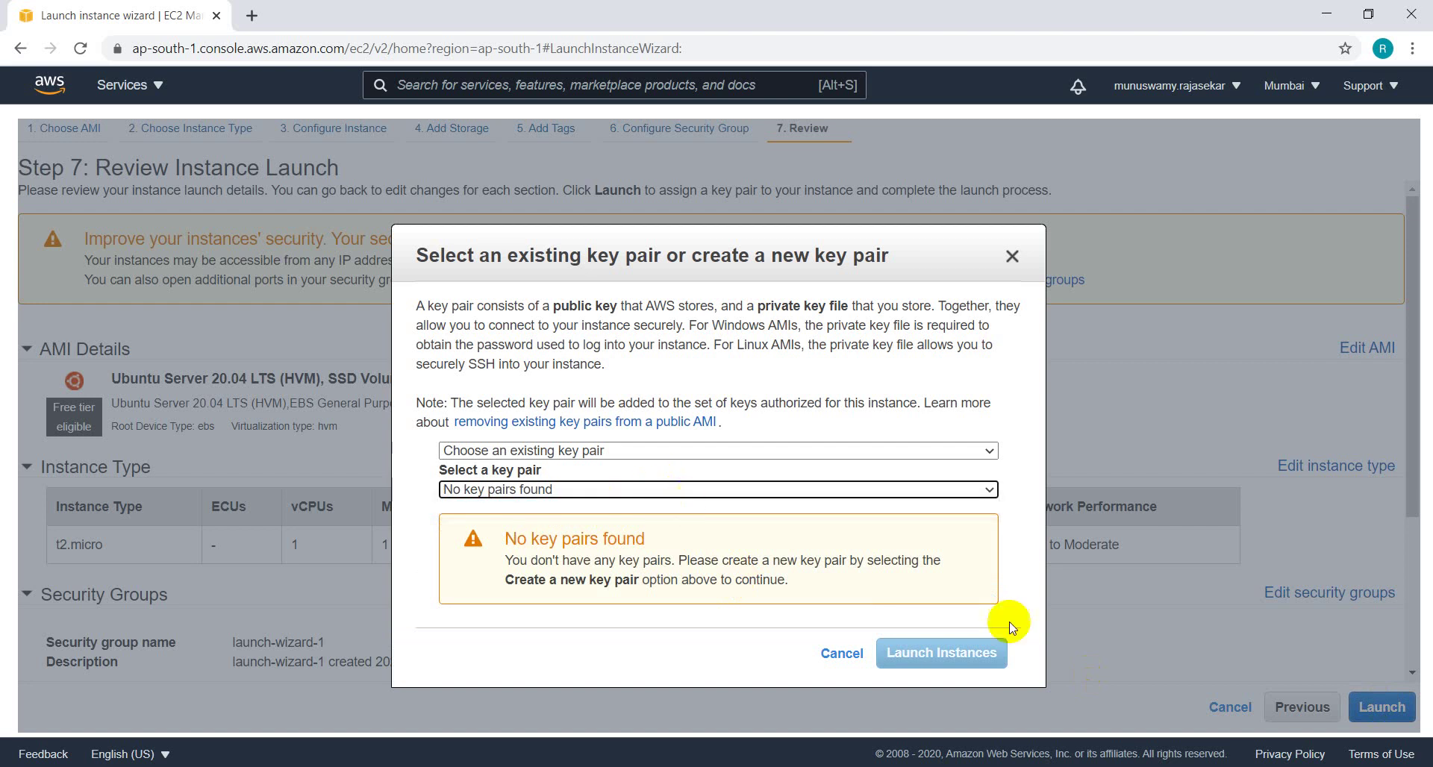
{"action": "left_click", "coordinate": [925, 453]}
{"action": "left_click", "coordinate": [906, 483]}
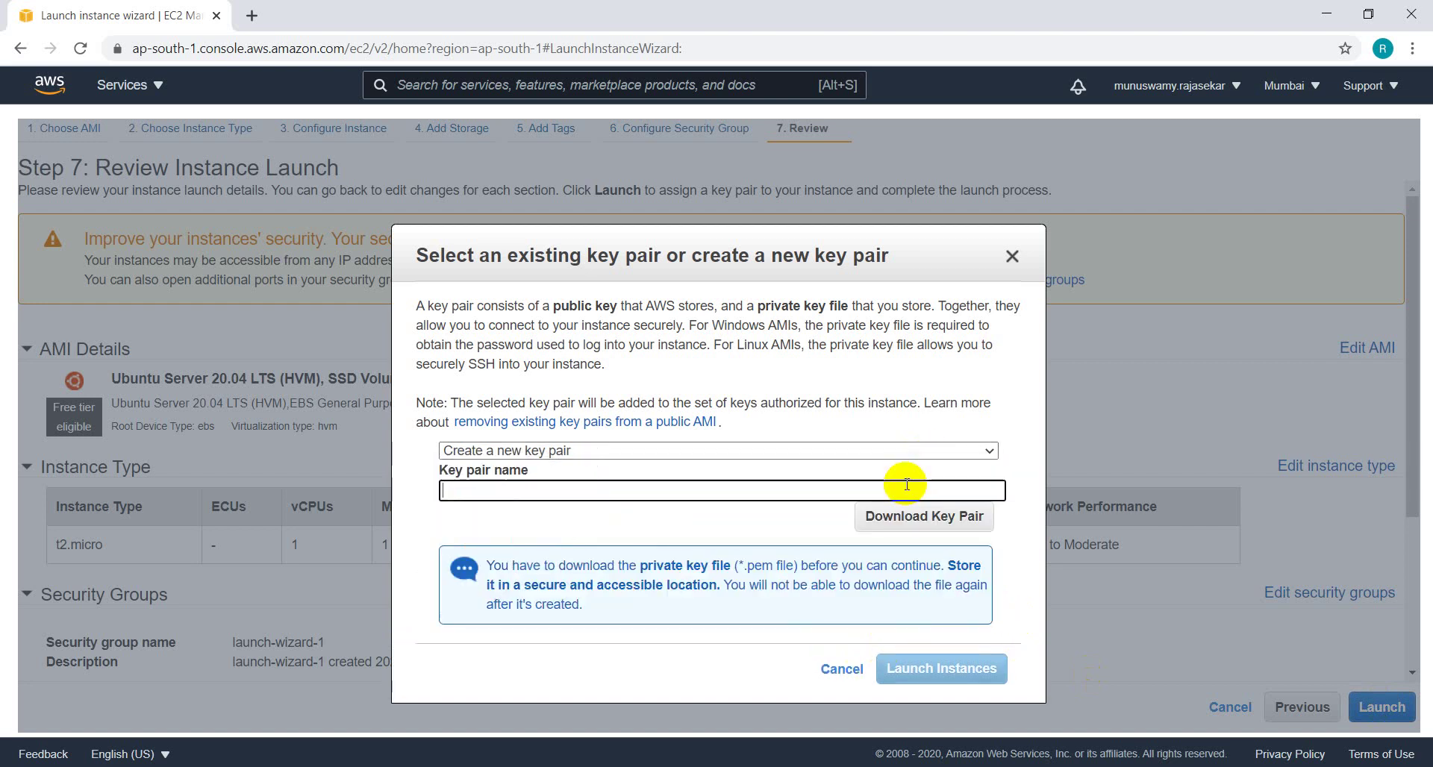
{"action": "left_click", "coordinate": [859, 485]}
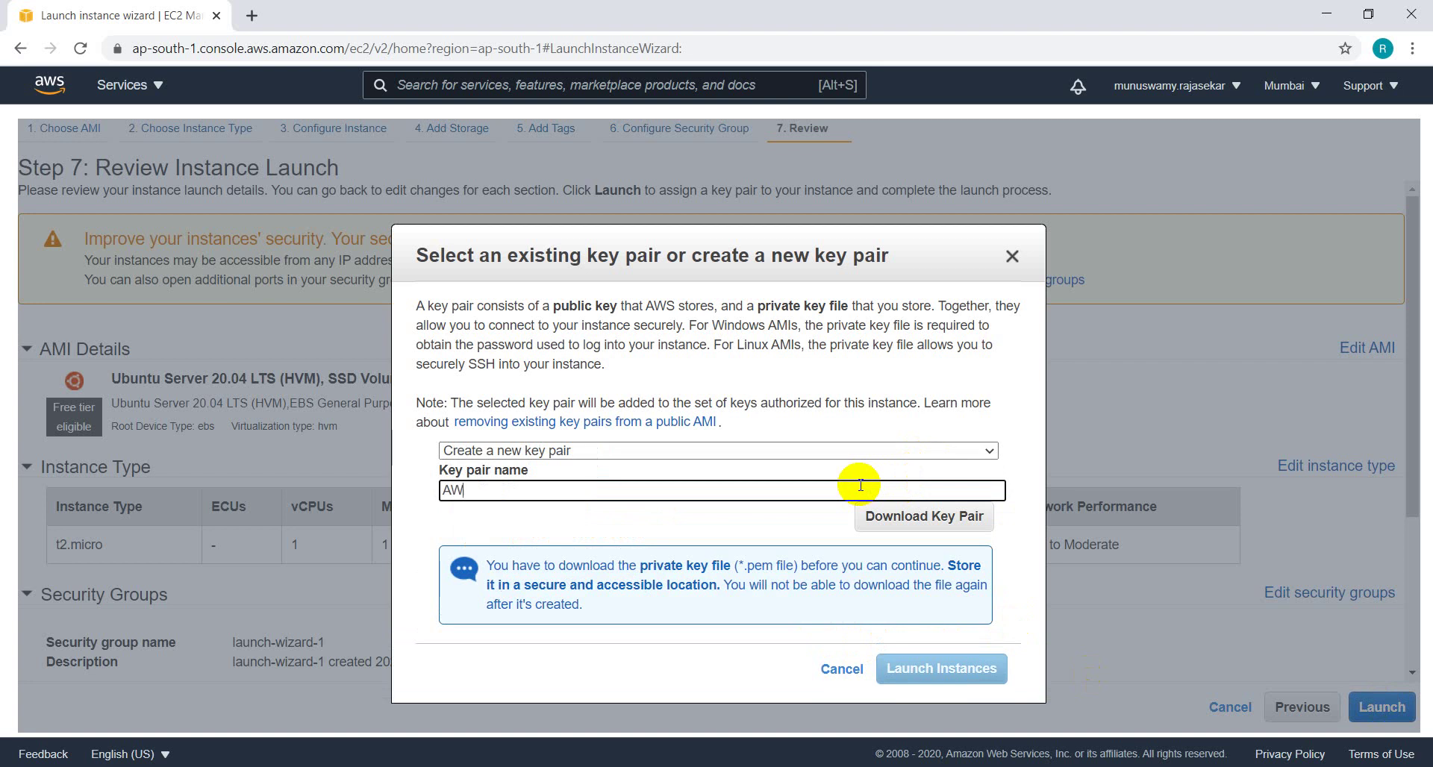
{"action": "left_click", "coordinate": [942, 533]}
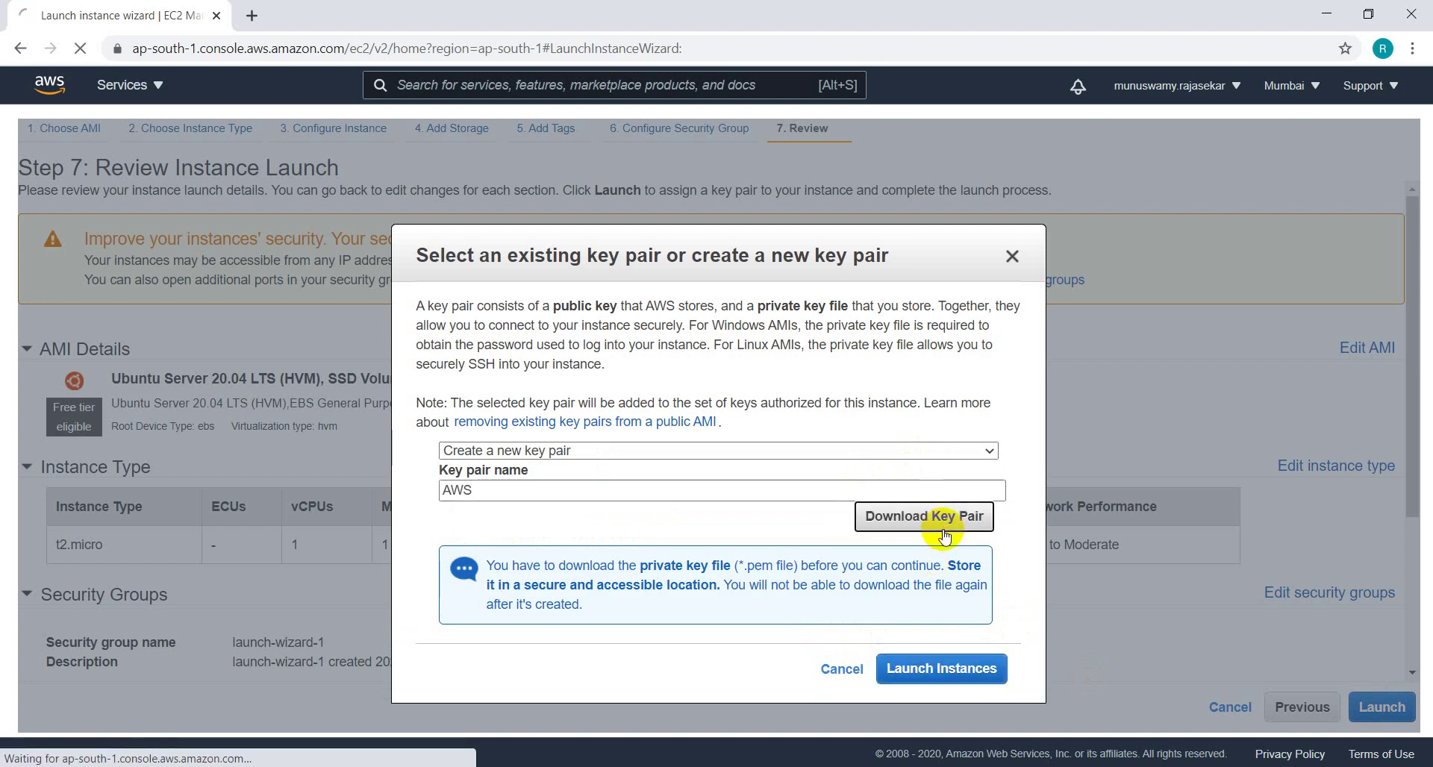
Try to launch the instance with the new AWS key pair
{"action": "left_click", "coordinate": [931, 668]}
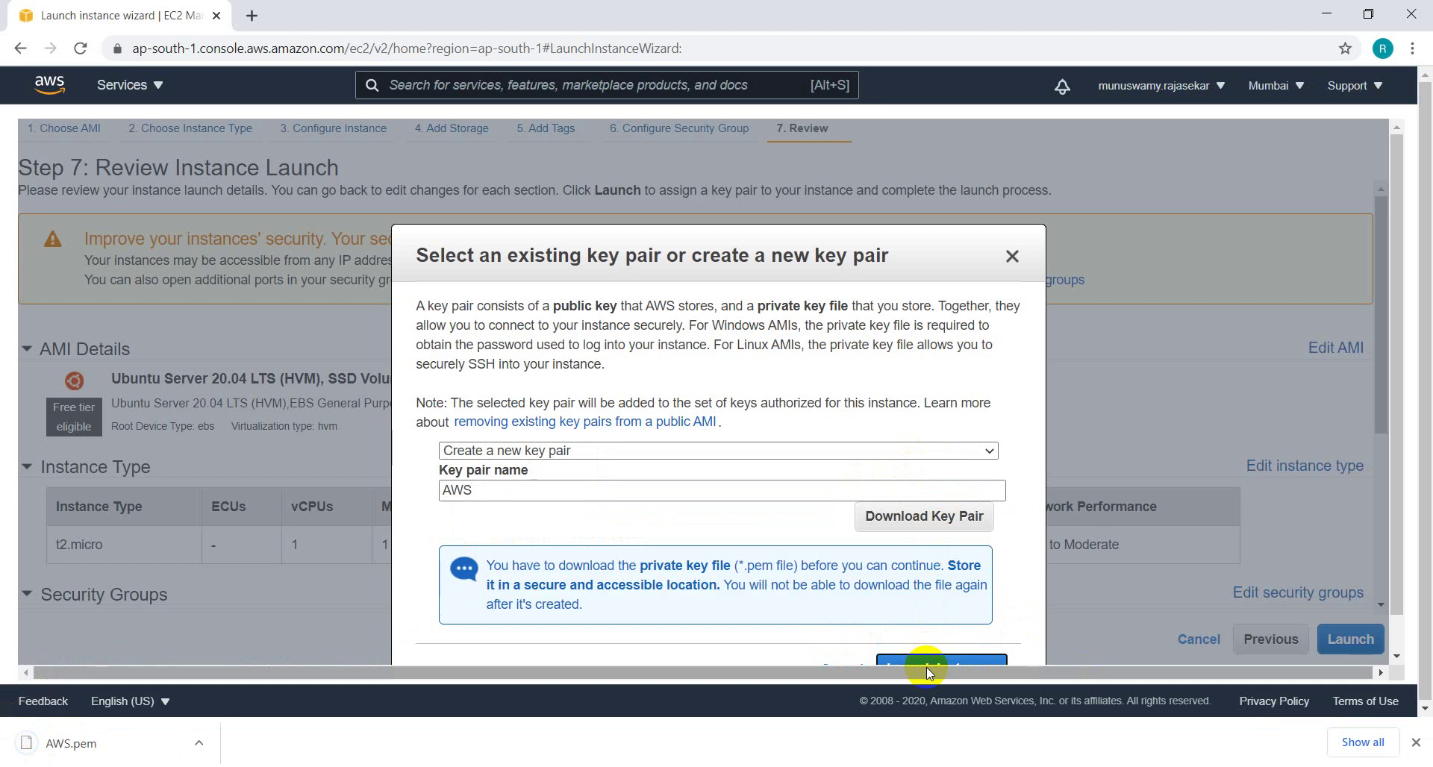
{"action": "left_click", "coordinate": [1422, 750]}
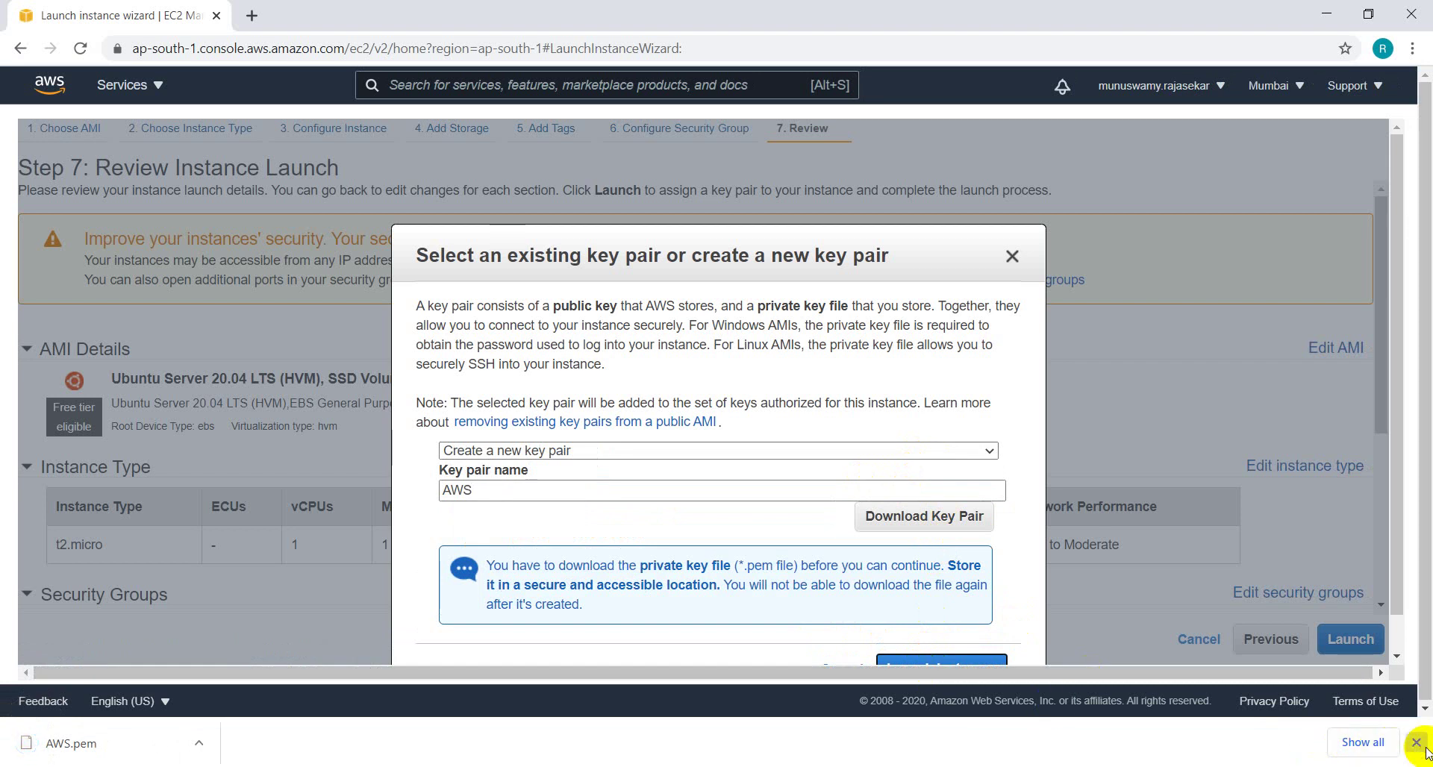
{"action": "left_click", "coordinate": [947, 667]}
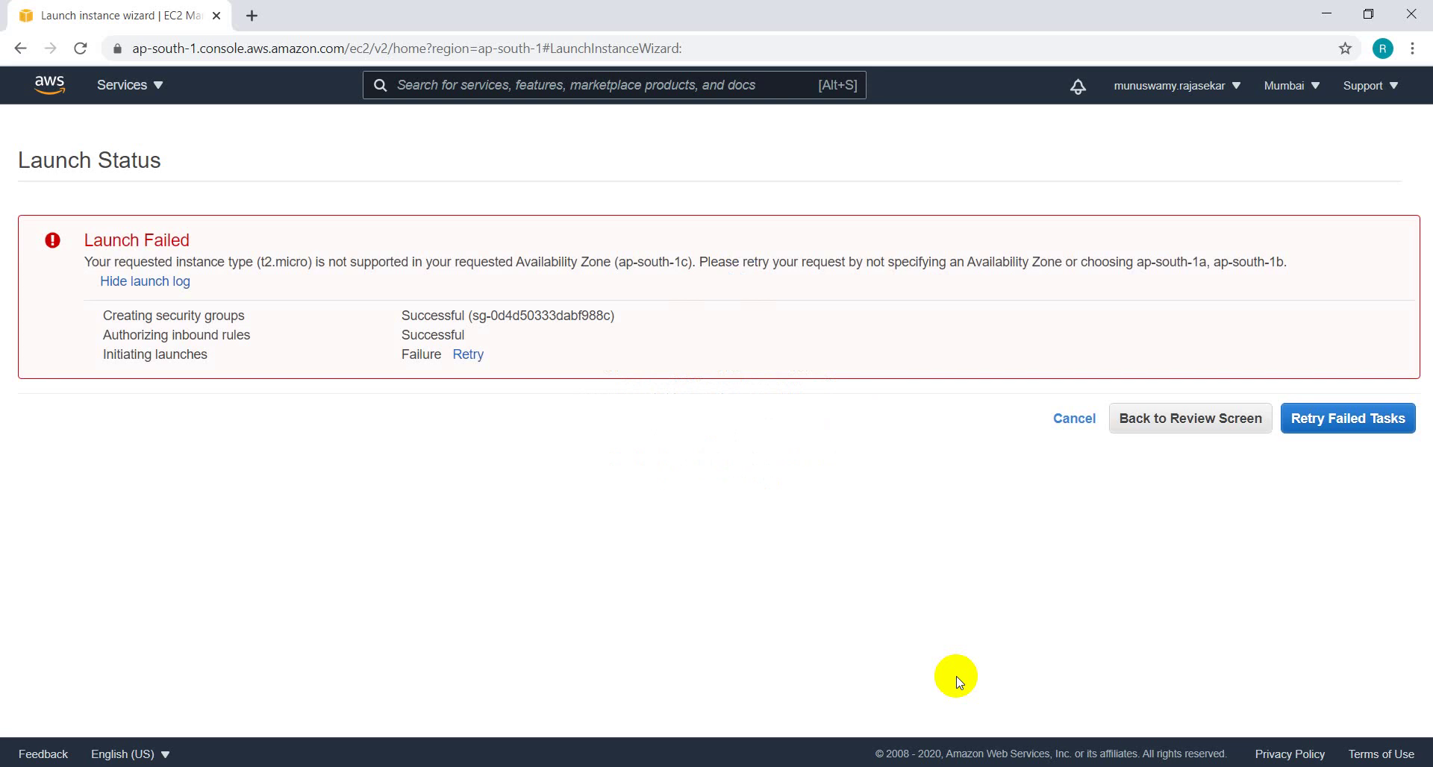
Return to the instance details and check which subnets and availability zones Test_VPC offers
{"action": "left_click", "coordinate": [1240, 431]}
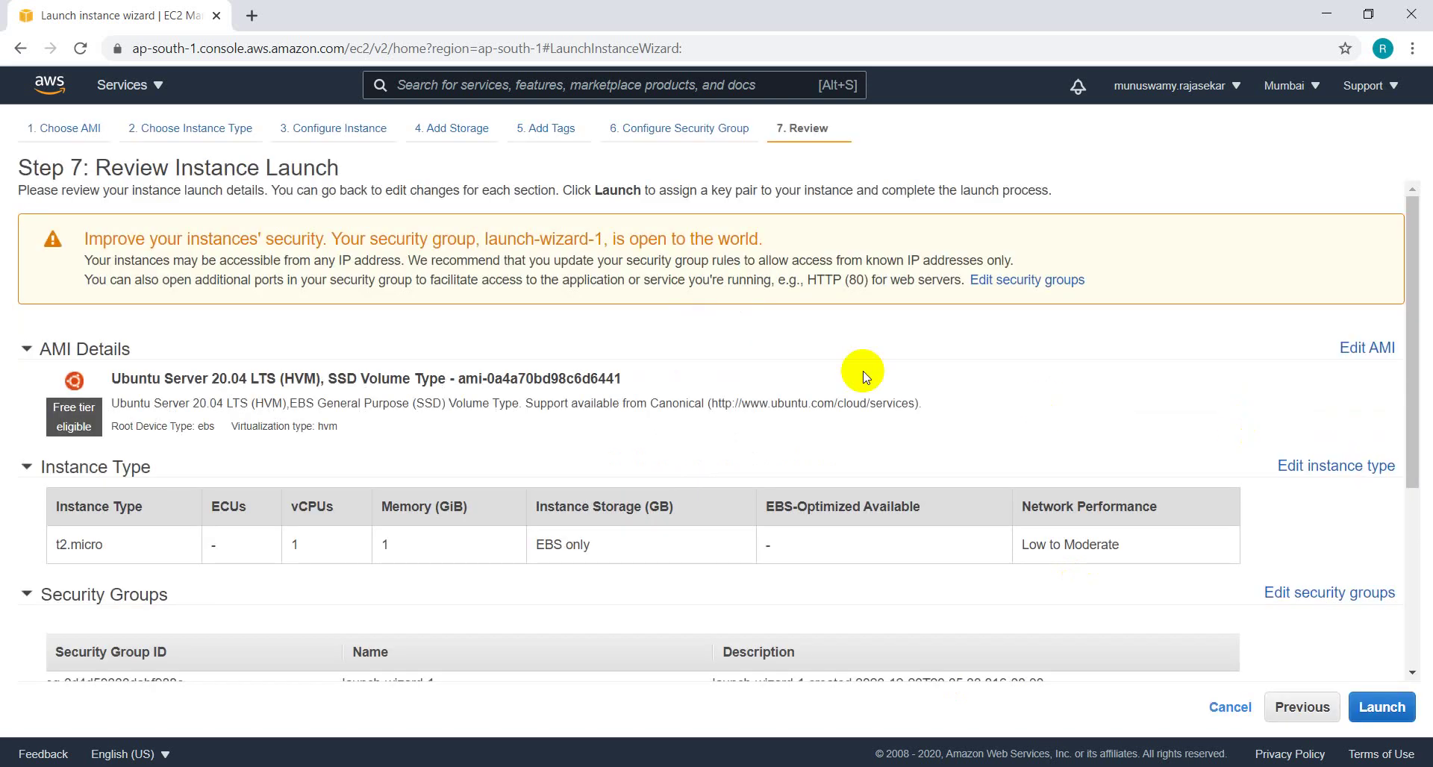
{"action": "left_click", "coordinate": [1324, 709]}
{"action": "left_click", "coordinate": [1231, 707]}
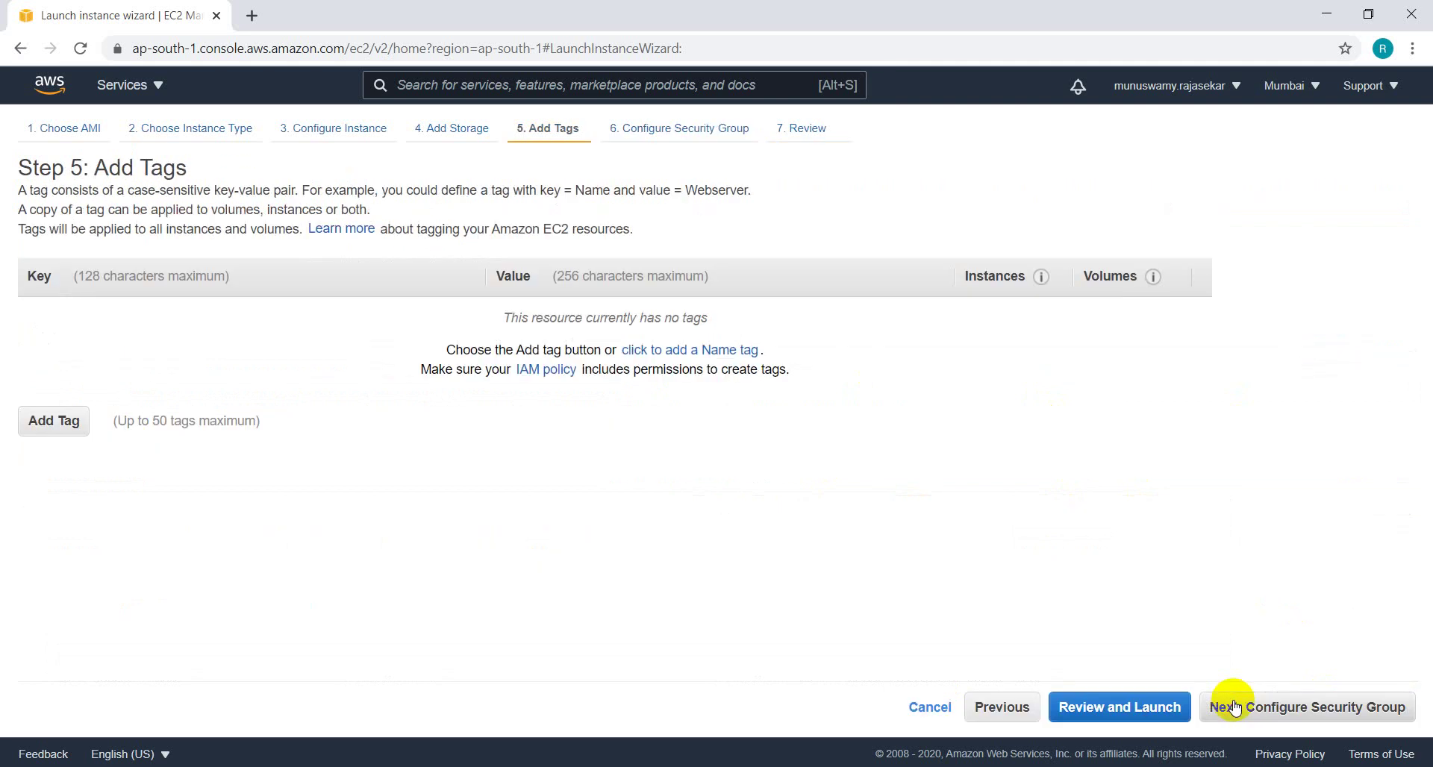
{"action": "left_click", "coordinate": [1009, 707]}
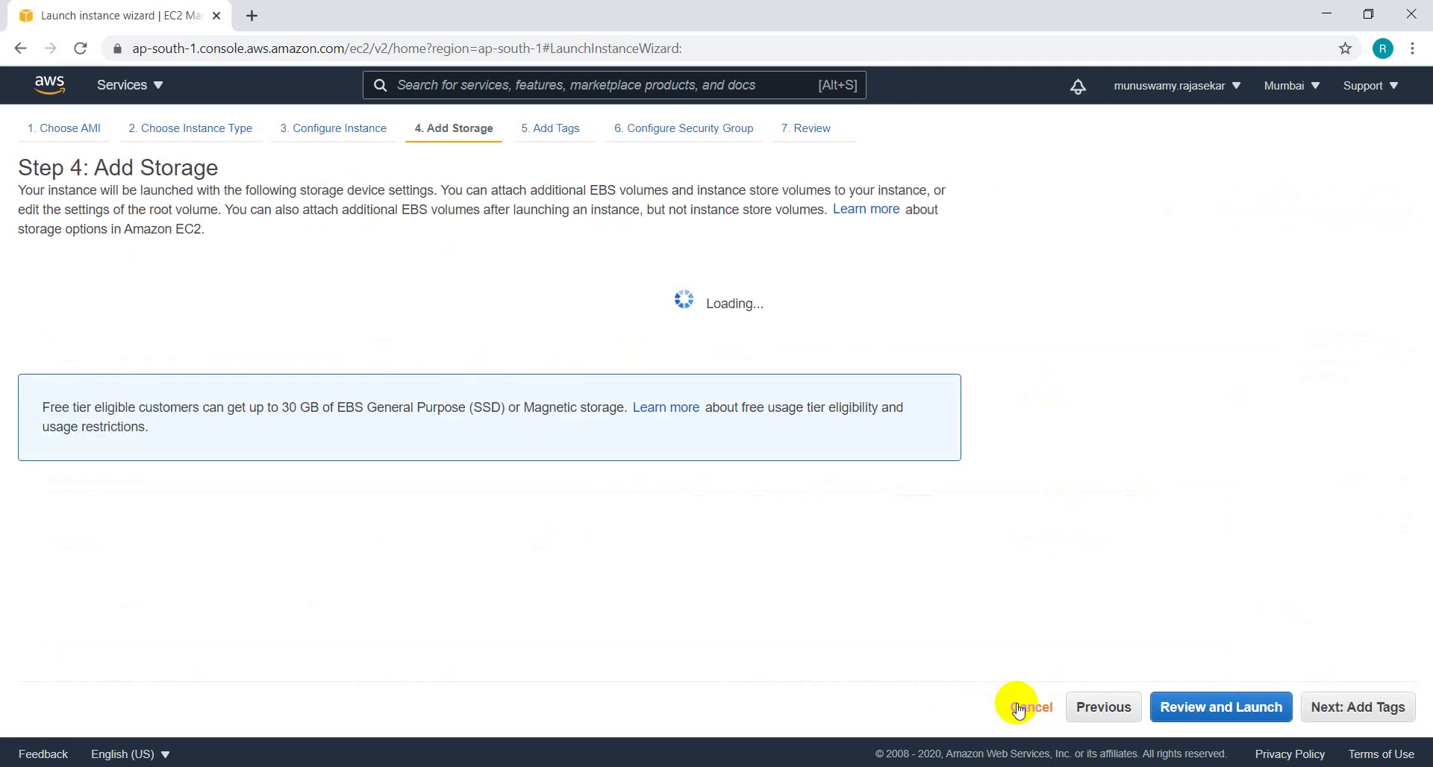
{"action": "left_click", "coordinate": [1104, 708]}
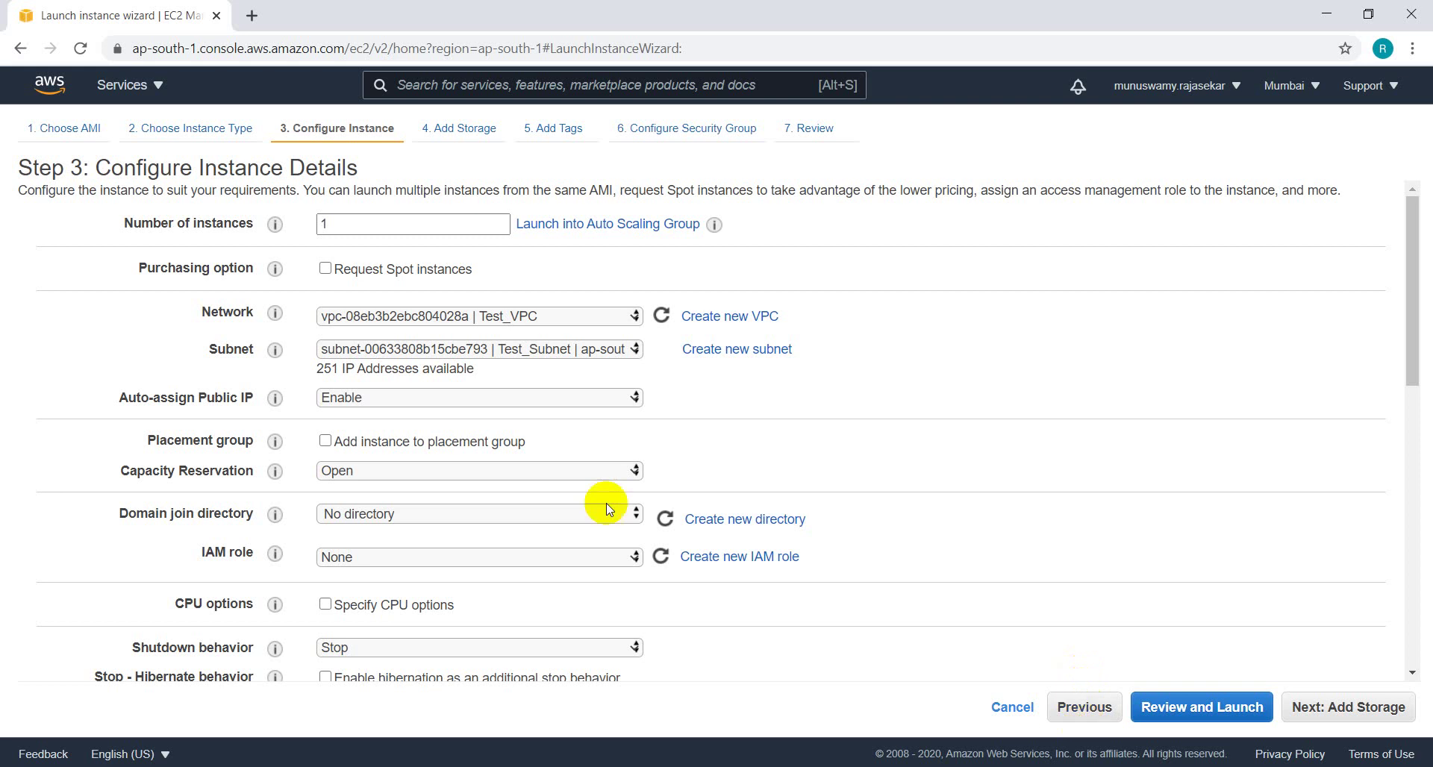
{"action": "left_click", "coordinate": [611, 349]}
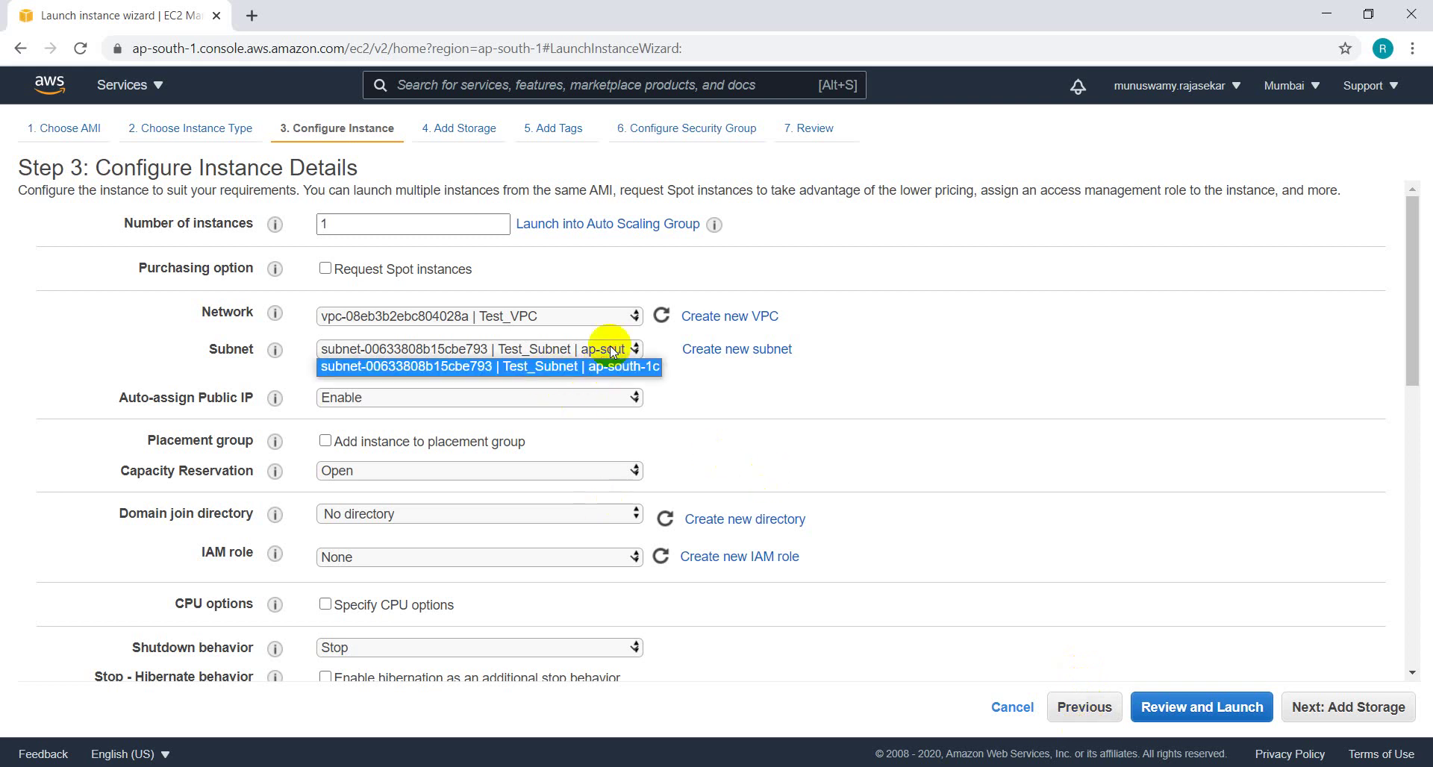
{"action": "left_click", "coordinate": [610, 350]}
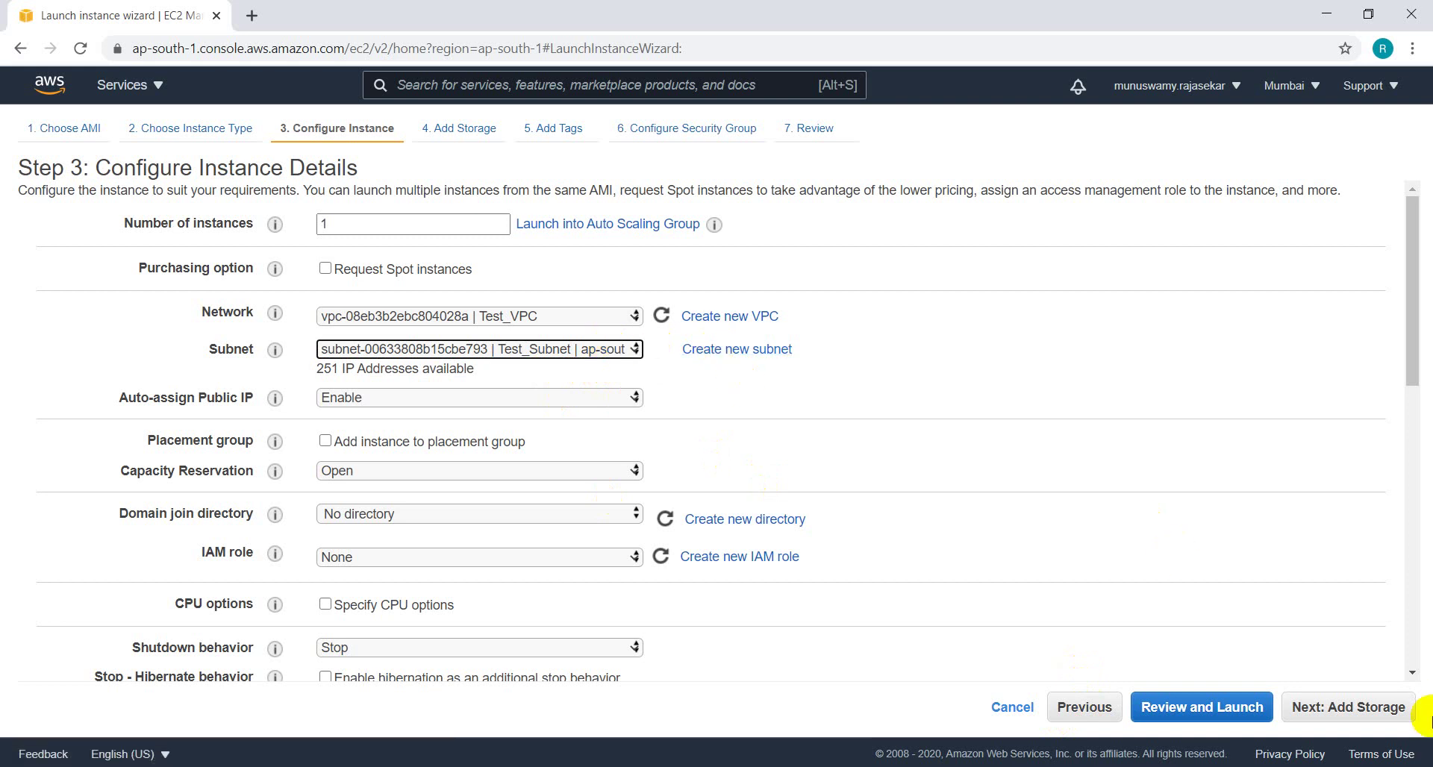
Try to launch the instance again using the existing key pair, acknowledging access to its private key file
{"action": "left_click", "coordinate": [1239, 718]}
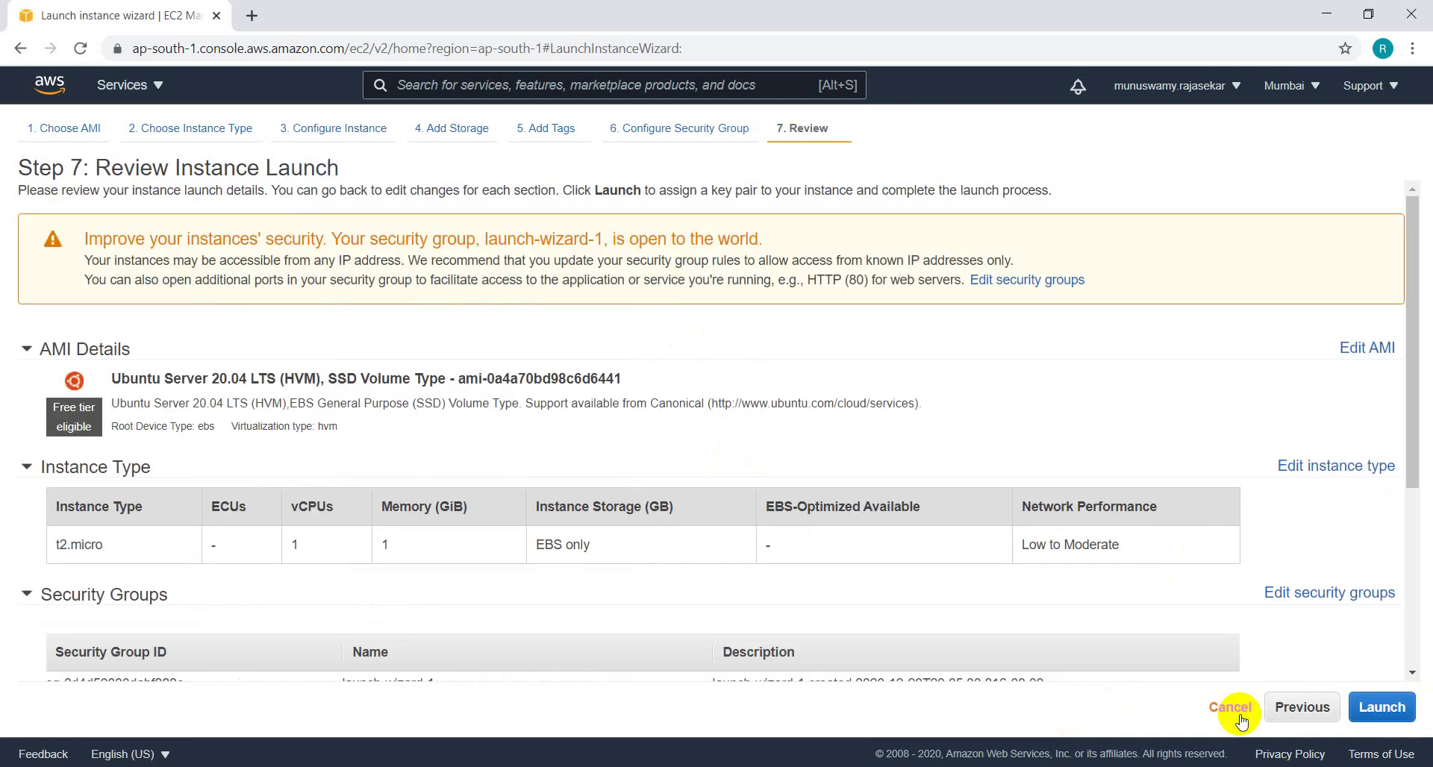
{"action": "left_click", "coordinate": [1380, 707]}
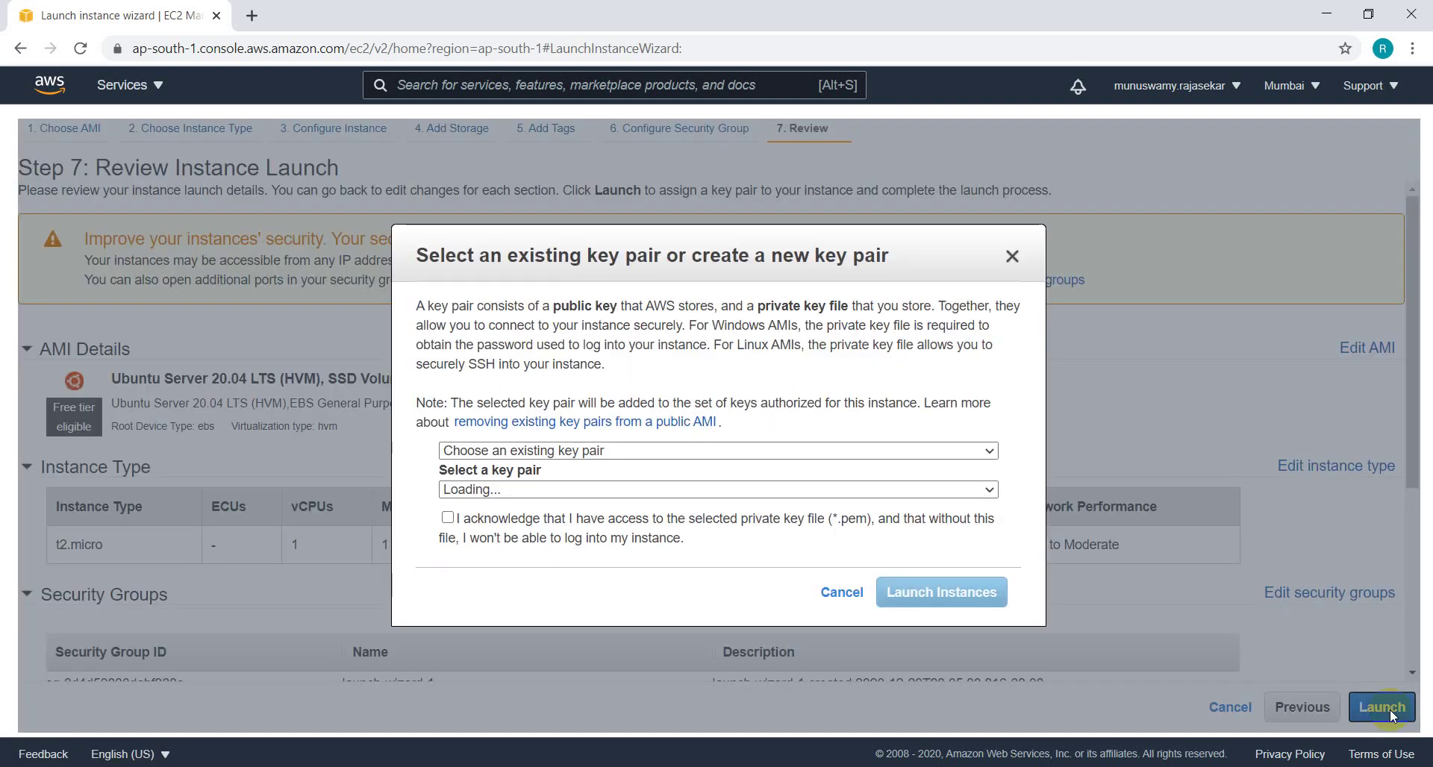
{"action": "left_click", "coordinate": [840, 523]}
{"action": "left_click", "coordinate": [937, 592]}
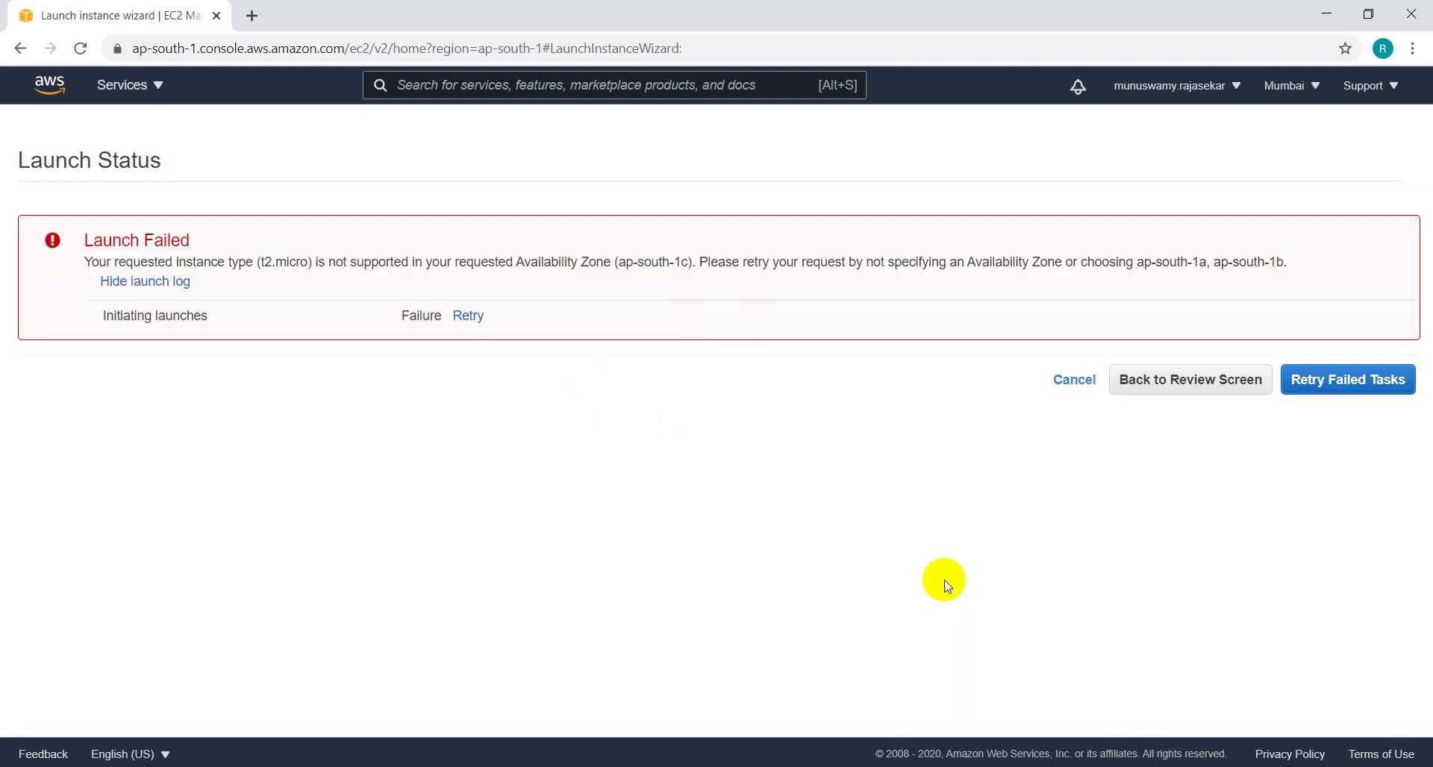
Switch the region to US West (N. California) and select a machine image from the free-tier-only list
{"action": "left_click", "coordinate": [1315, 89]}
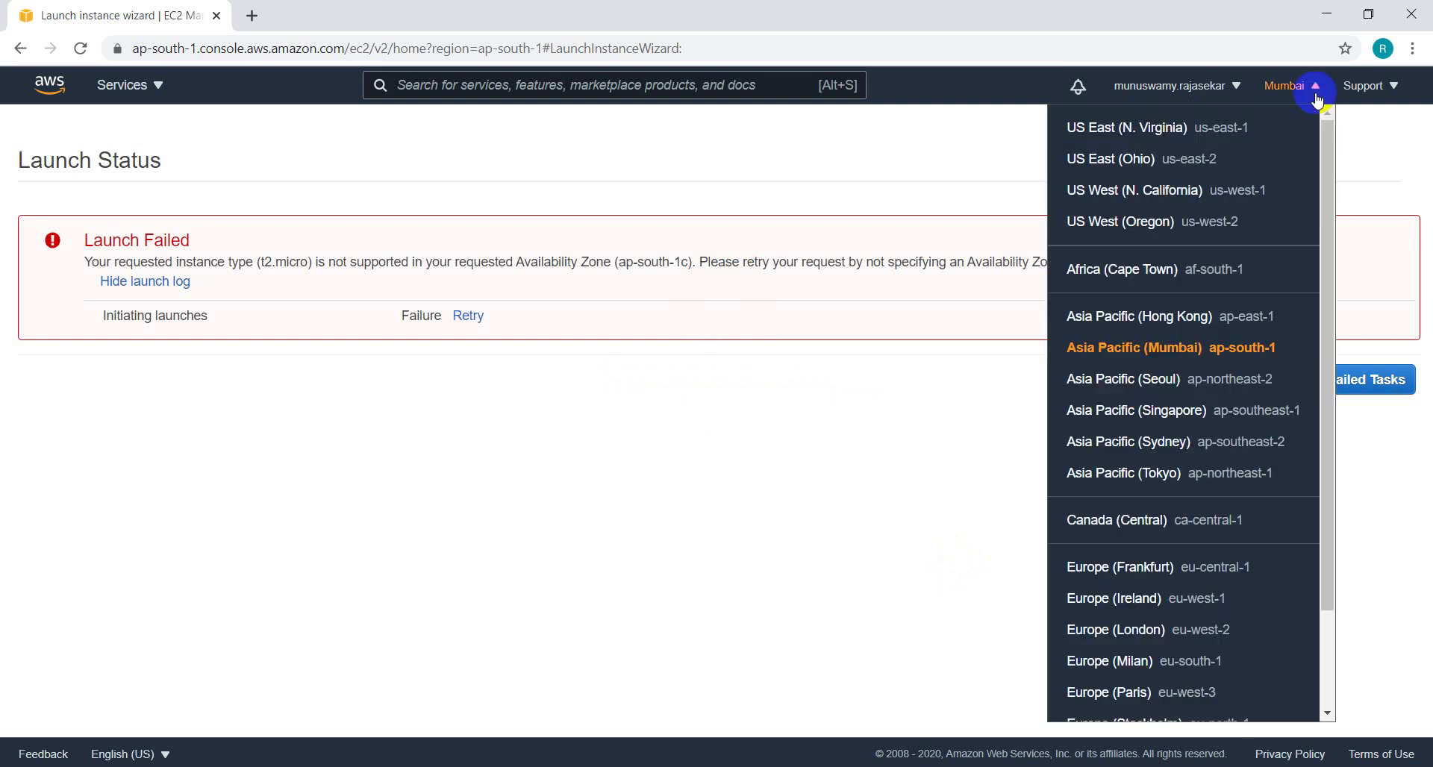
{"action": "left_click", "coordinate": [1238, 190]}
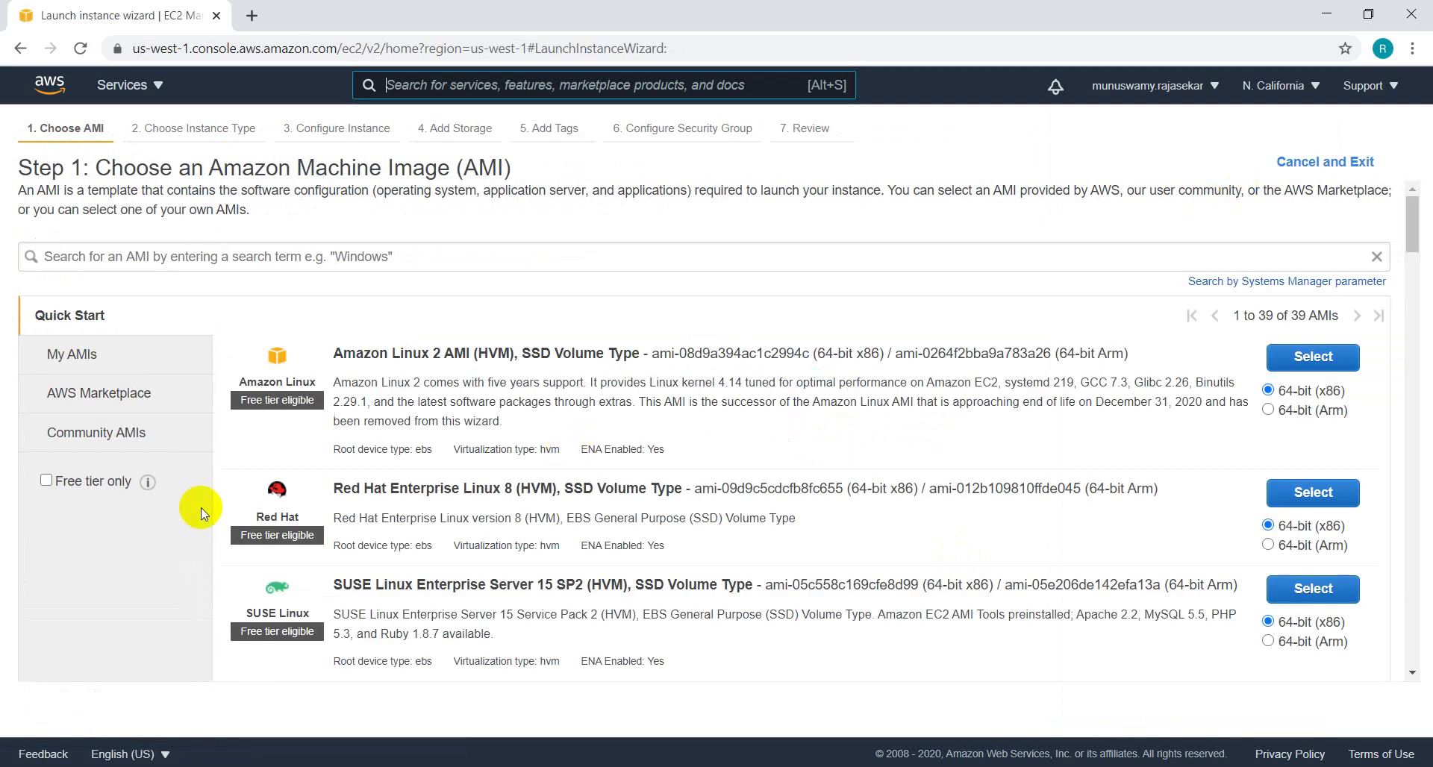
{"action": "left_click", "coordinate": [85, 481]}
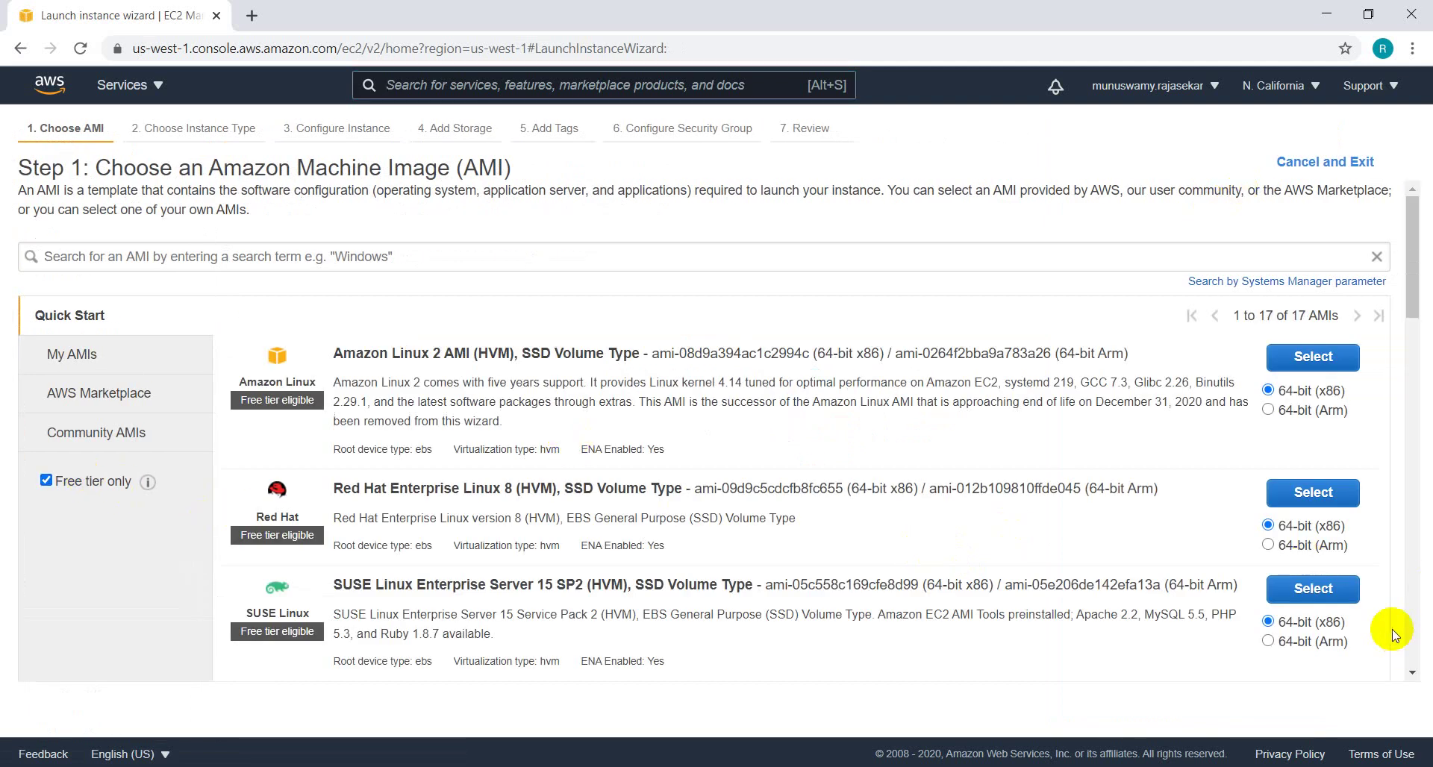
{"action": "scroll", "coordinate": [1393, 635], "scroll_direction": "down", "scroll_amount": 3}
{"action": "left_click", "coordinate": [1303, 598]}
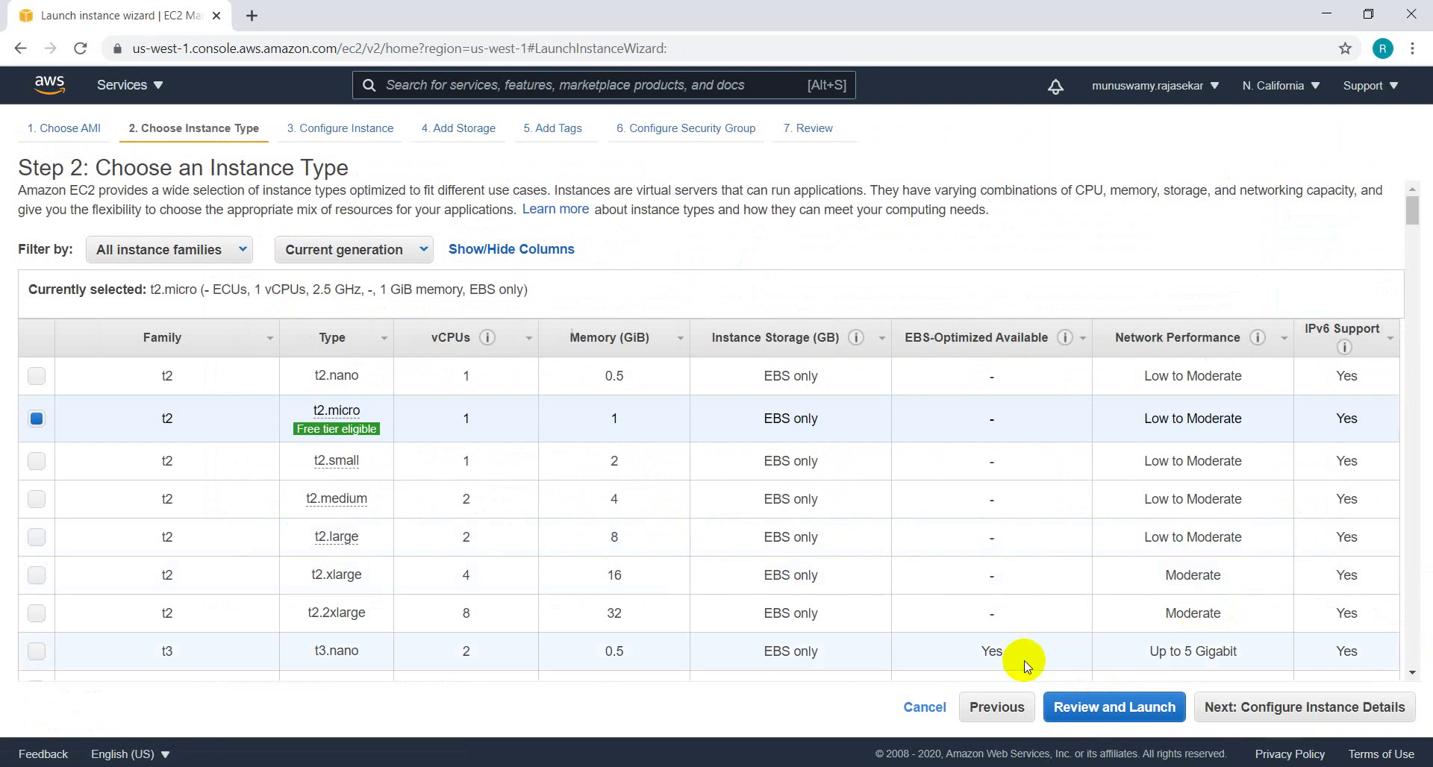
Keep the t2.micro type, place the instance in the Test VPC's Test_Subnet and enable auto-assignment of a public IP
{"action": "left_click", "coordinate": [1292, 711]}
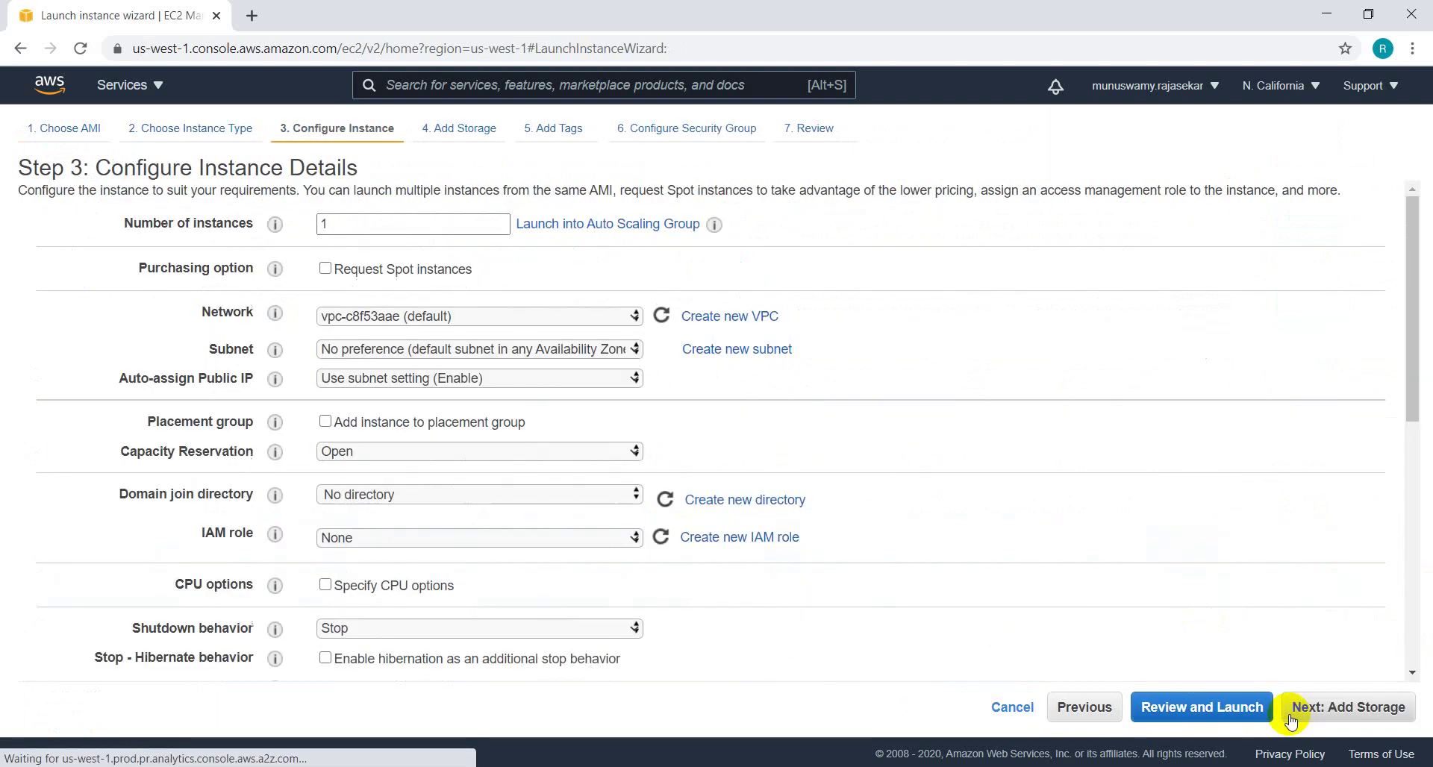
{"action": "left_click", "coordinate": [519, 312]}
{"action": "left_click", "coordinate": [514, 333]}
{"action": "left_click", "coordinate": [505, 349]}
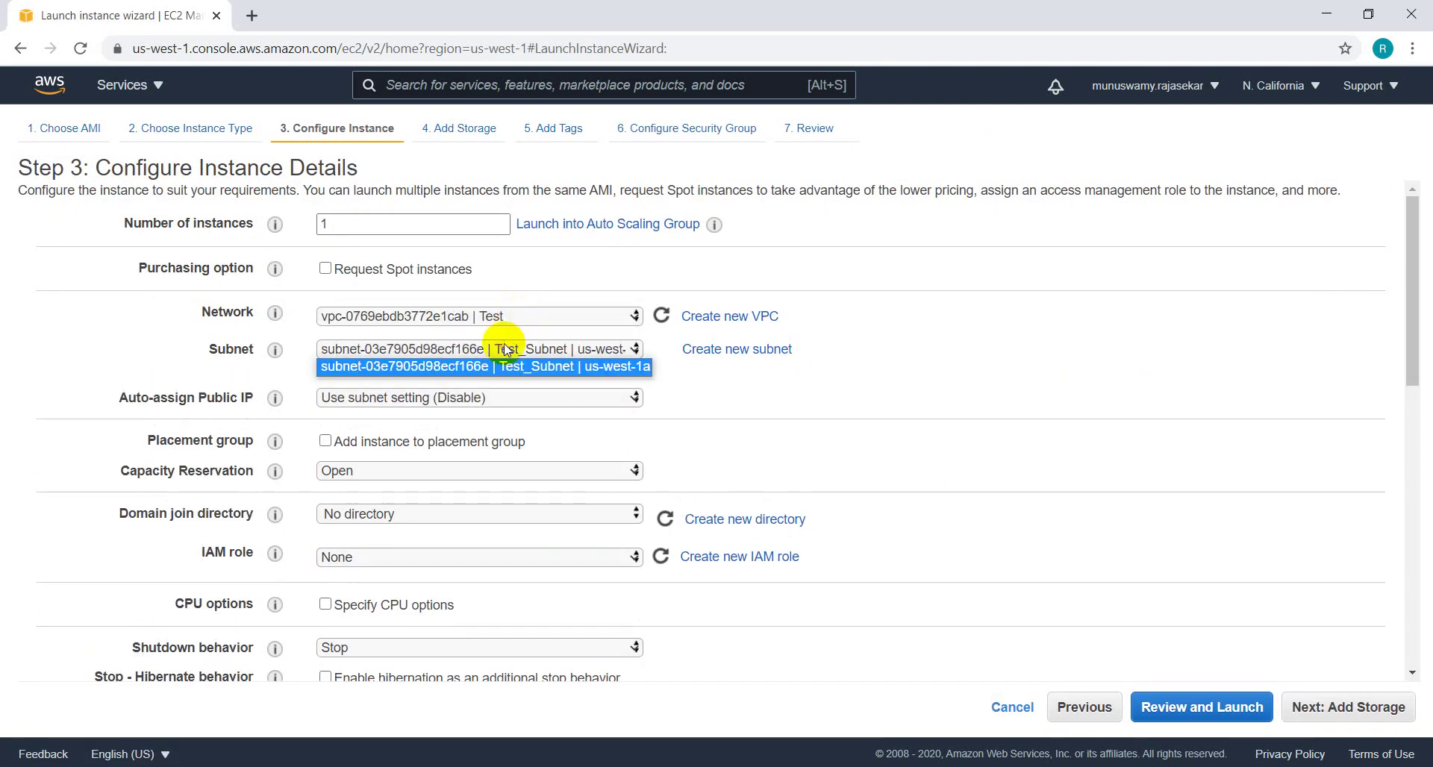
{"action": "left_click", "coordinate": [505, 350]}
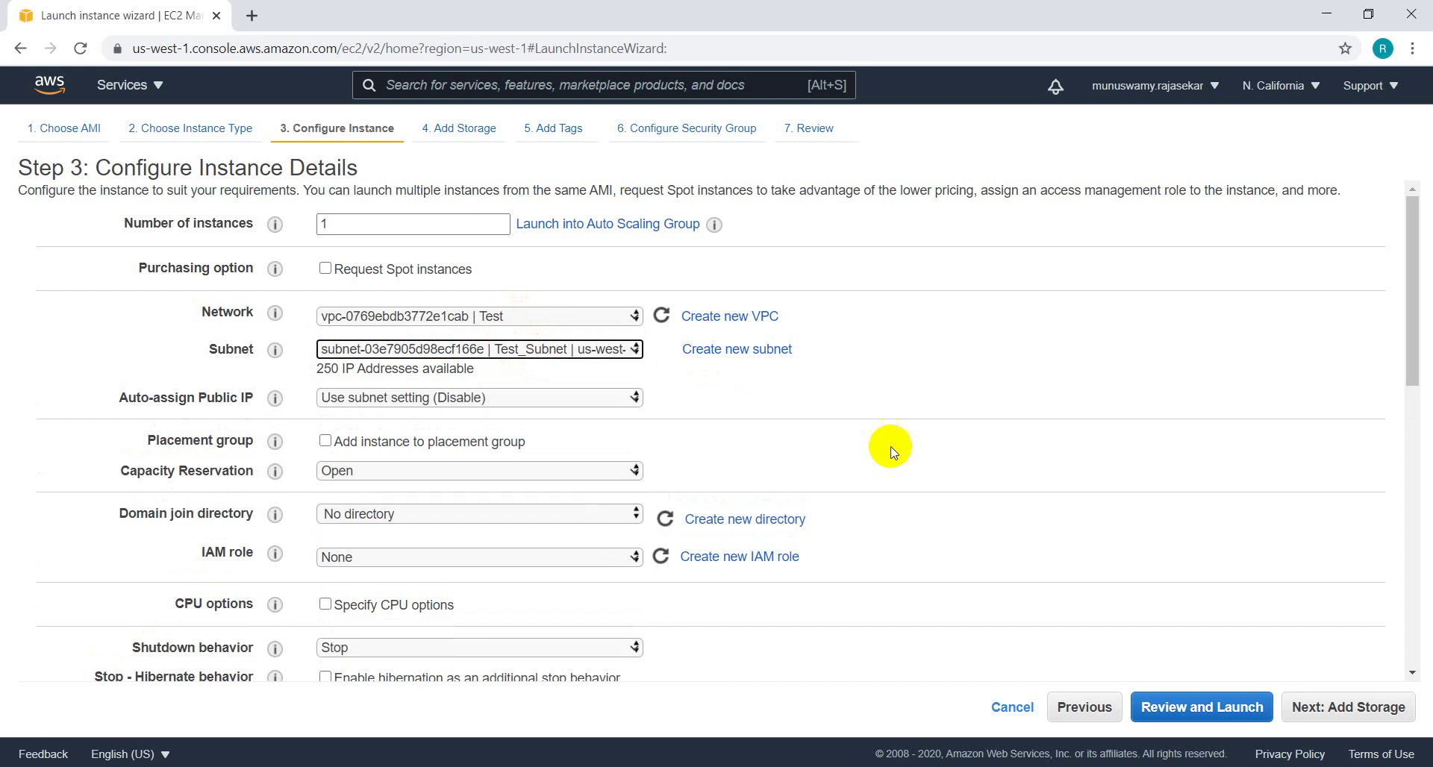
{"action": "left_click", "coordinate": [478, 406]}
{"action": "left_click", "coordinate": [476, 431]}
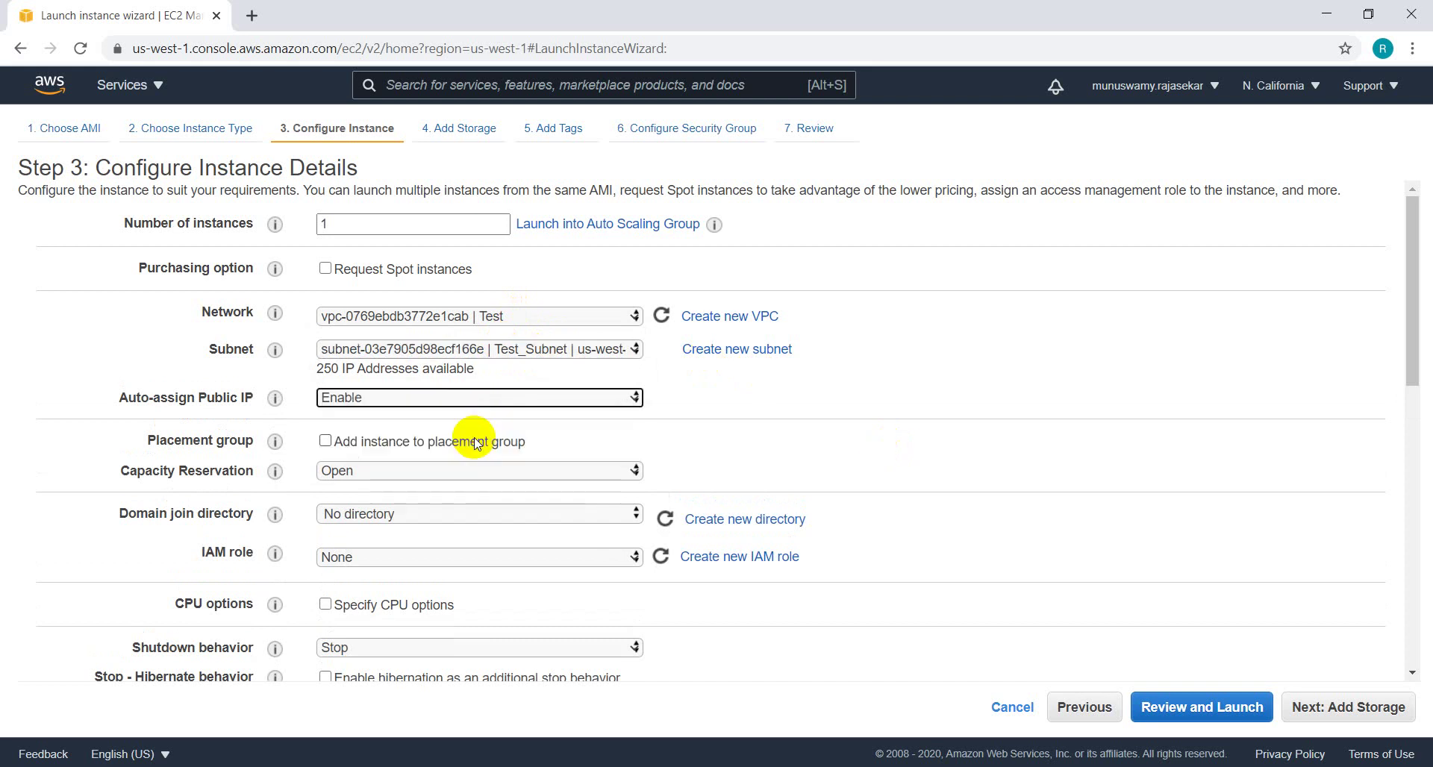
Keep the default storage and tags, and create a new security group whose rule allows All traffic from Anywhere
{"action": "left_click", "coordinate": [1381, 710]}
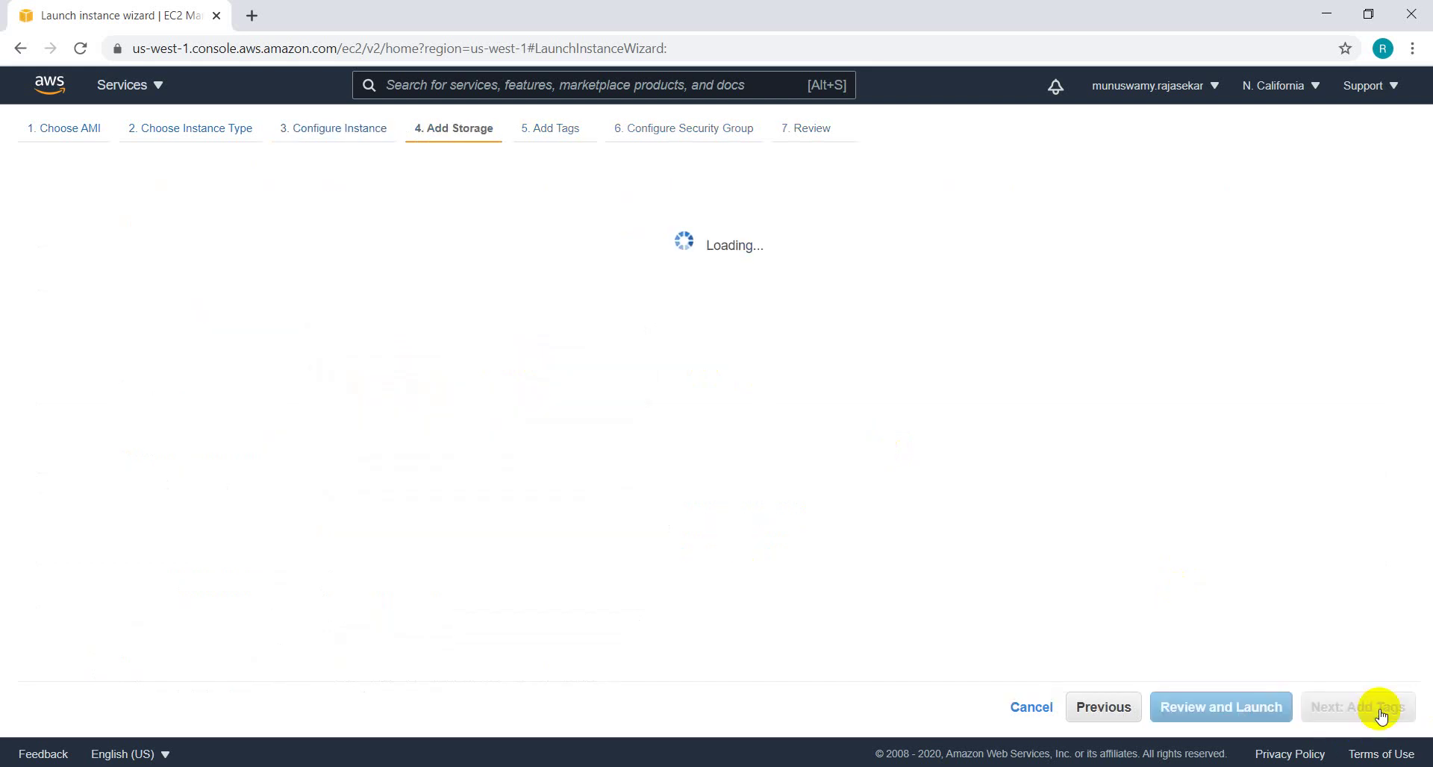
{"action": "left_click", "coordinate": [1381, 710]}
{"action": "left_click", "coordinate": [1379, 709]}
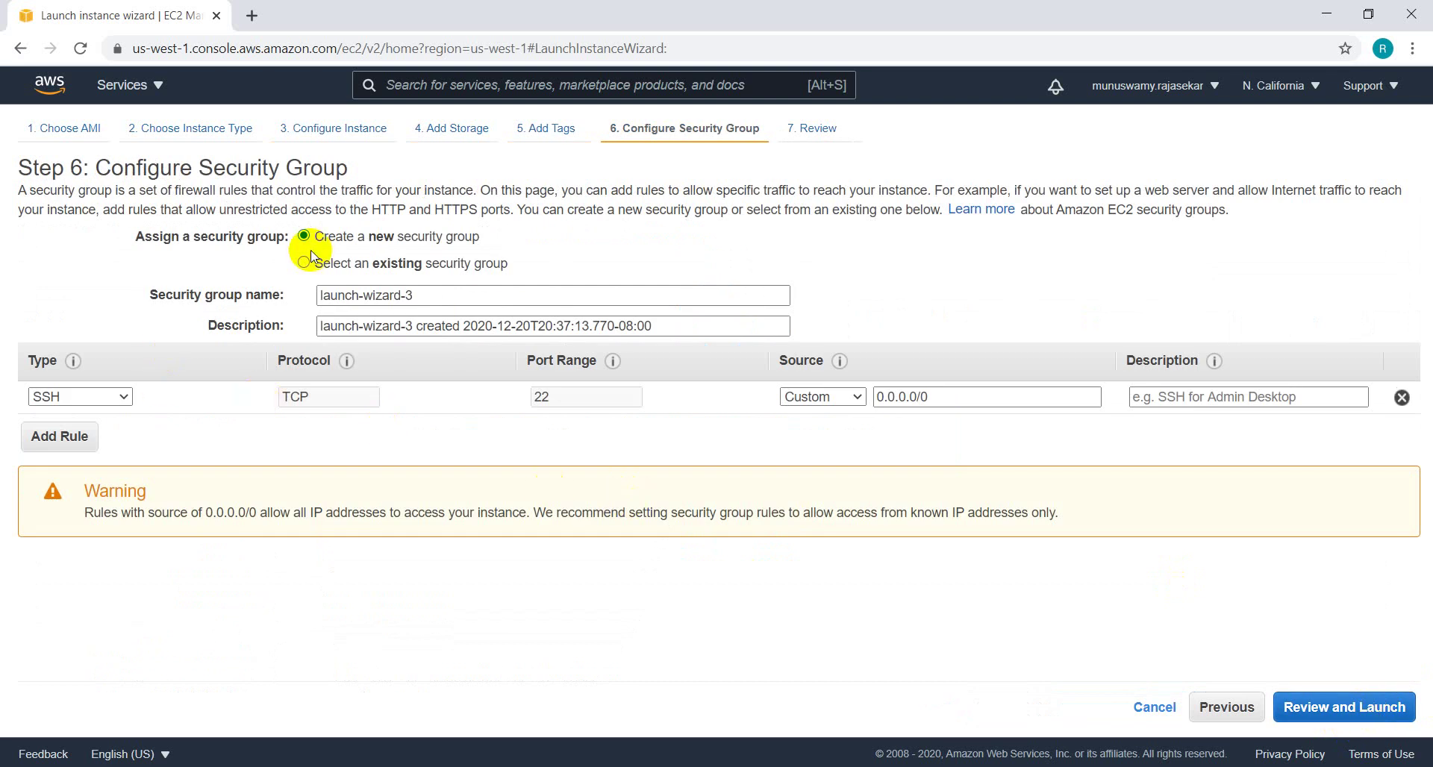
{"action": "left_click", "coordinate": [304, 264]}
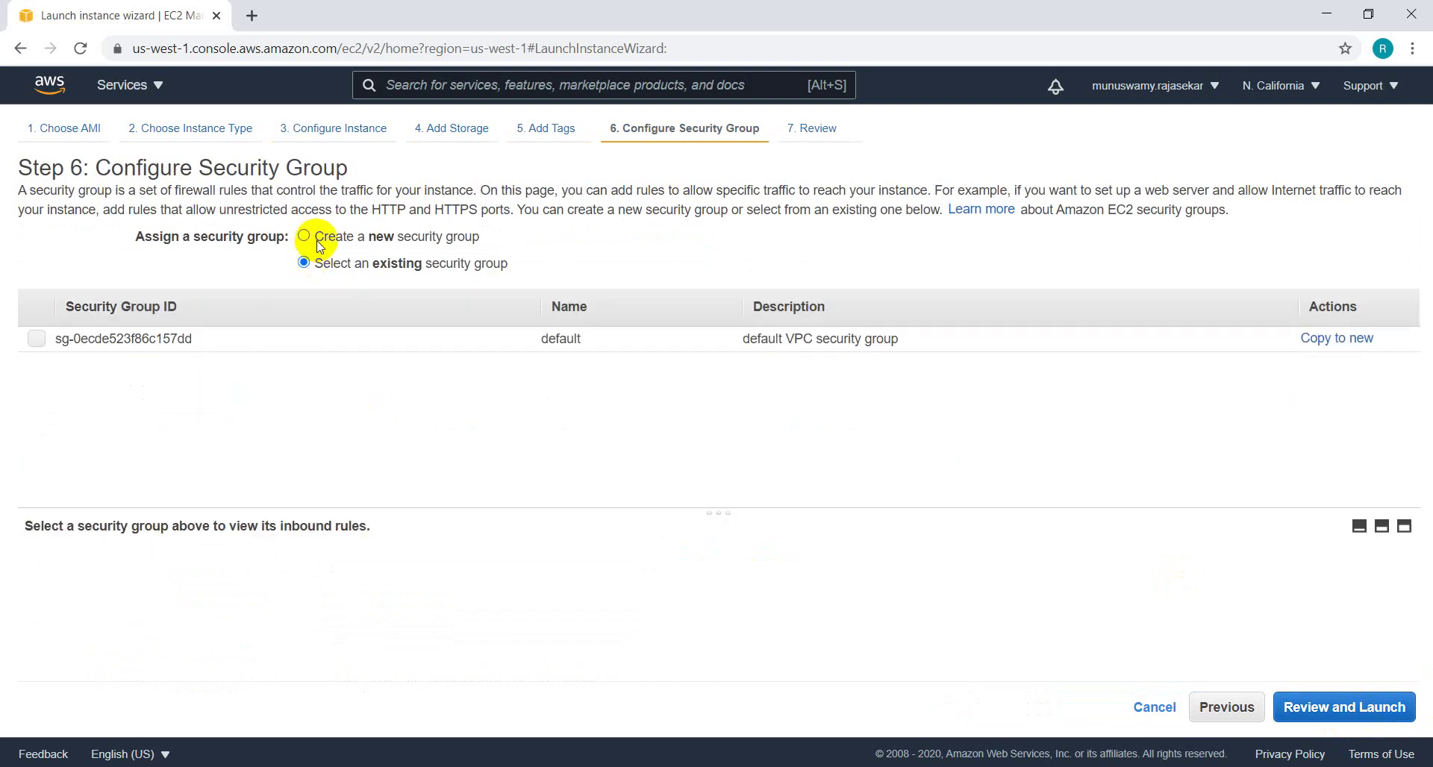
{"action": "left_click", "coordinate": [306, 236]}
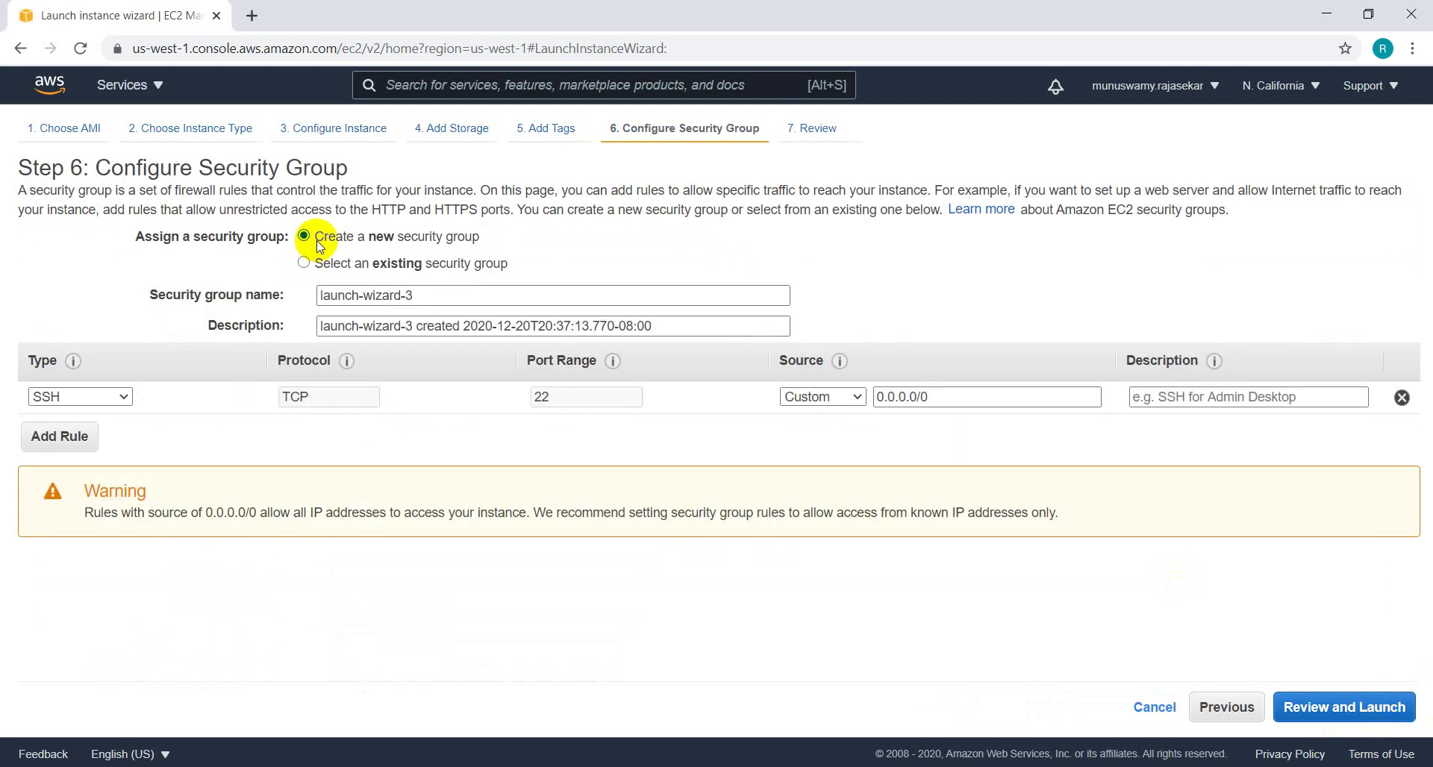
{"action": "left_click", "coordinate": [82, 398]}
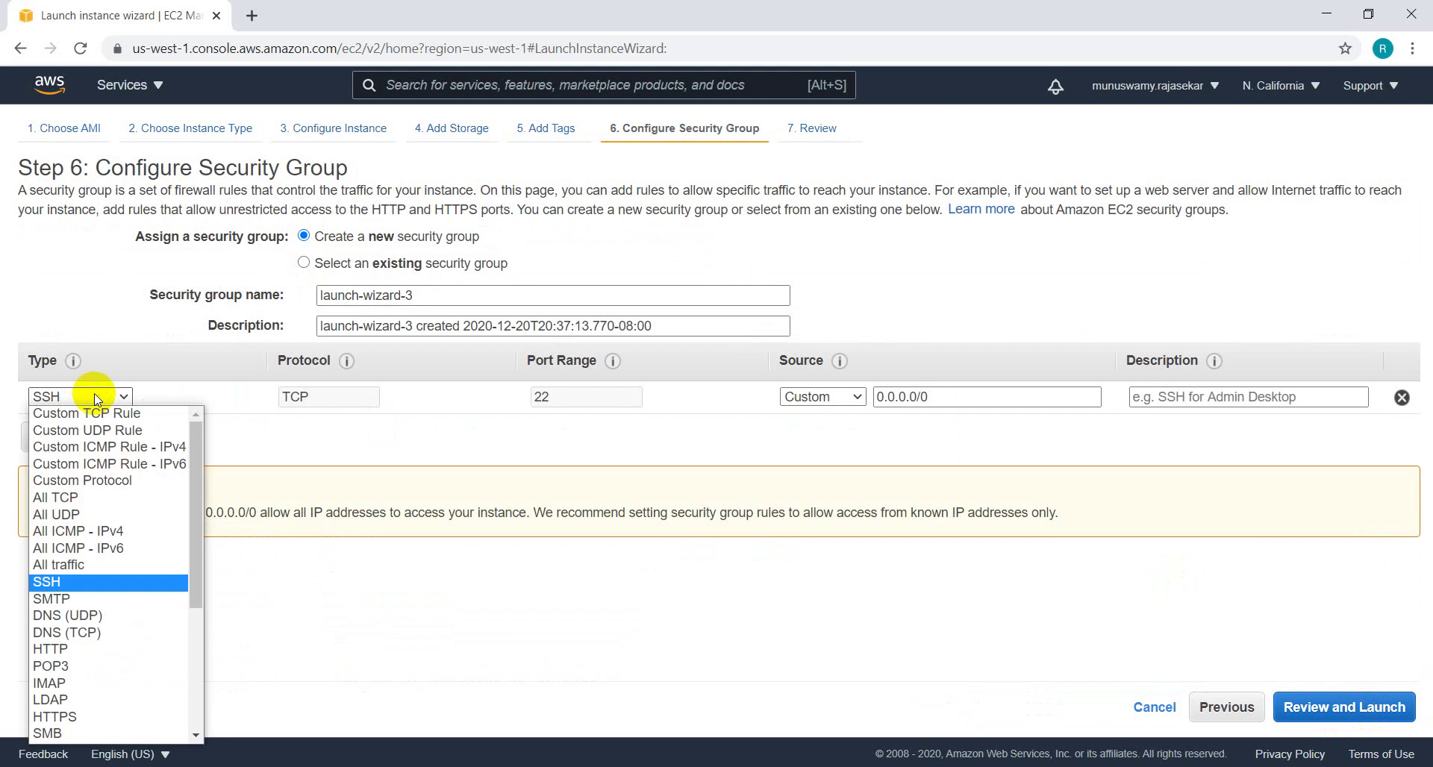
{"action": "left_click", "coordinate": [88, 565]}
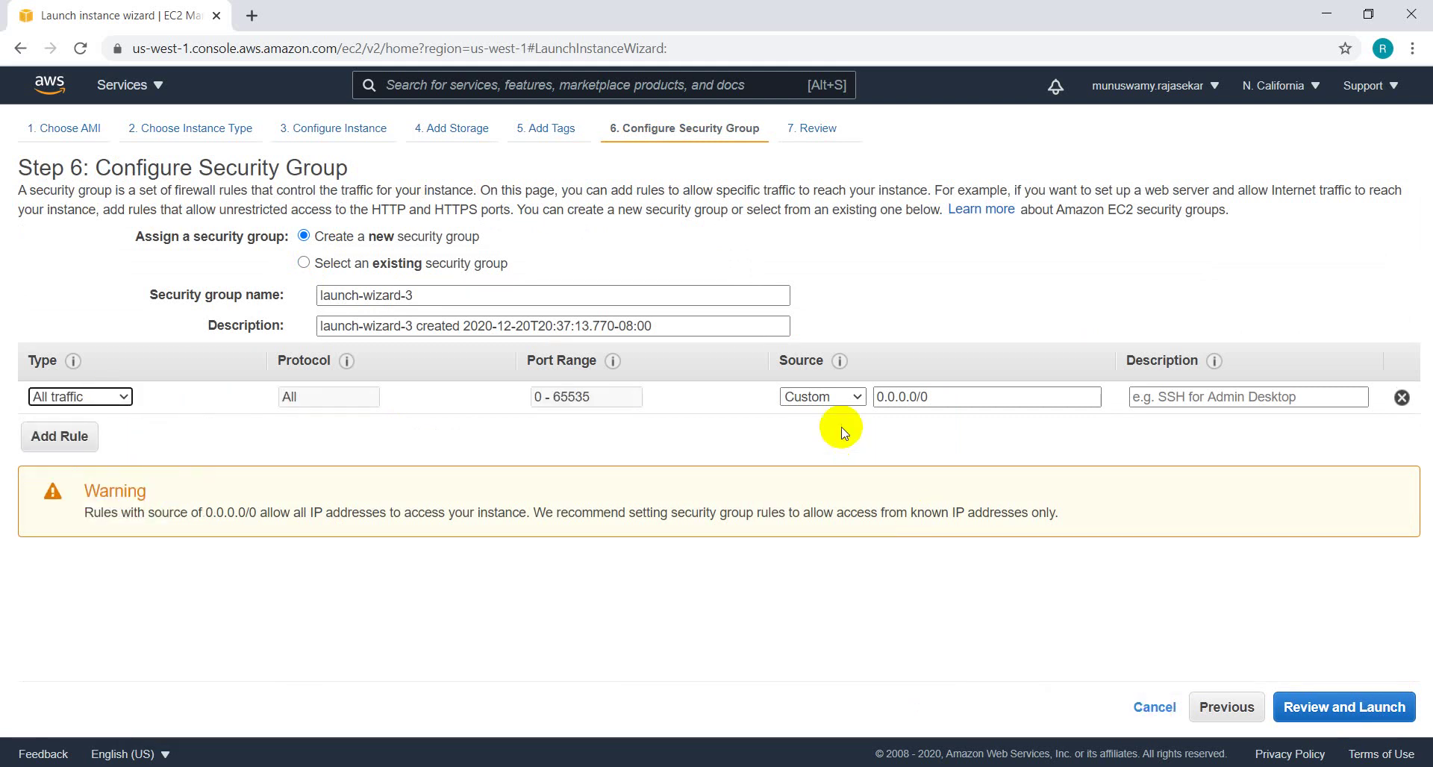
{"action": "left_click_drag", "start_coordinate": [843, 433], "coordinate": [841, 374]}
{"action": "left_click", "coordinate": [848, 381]}
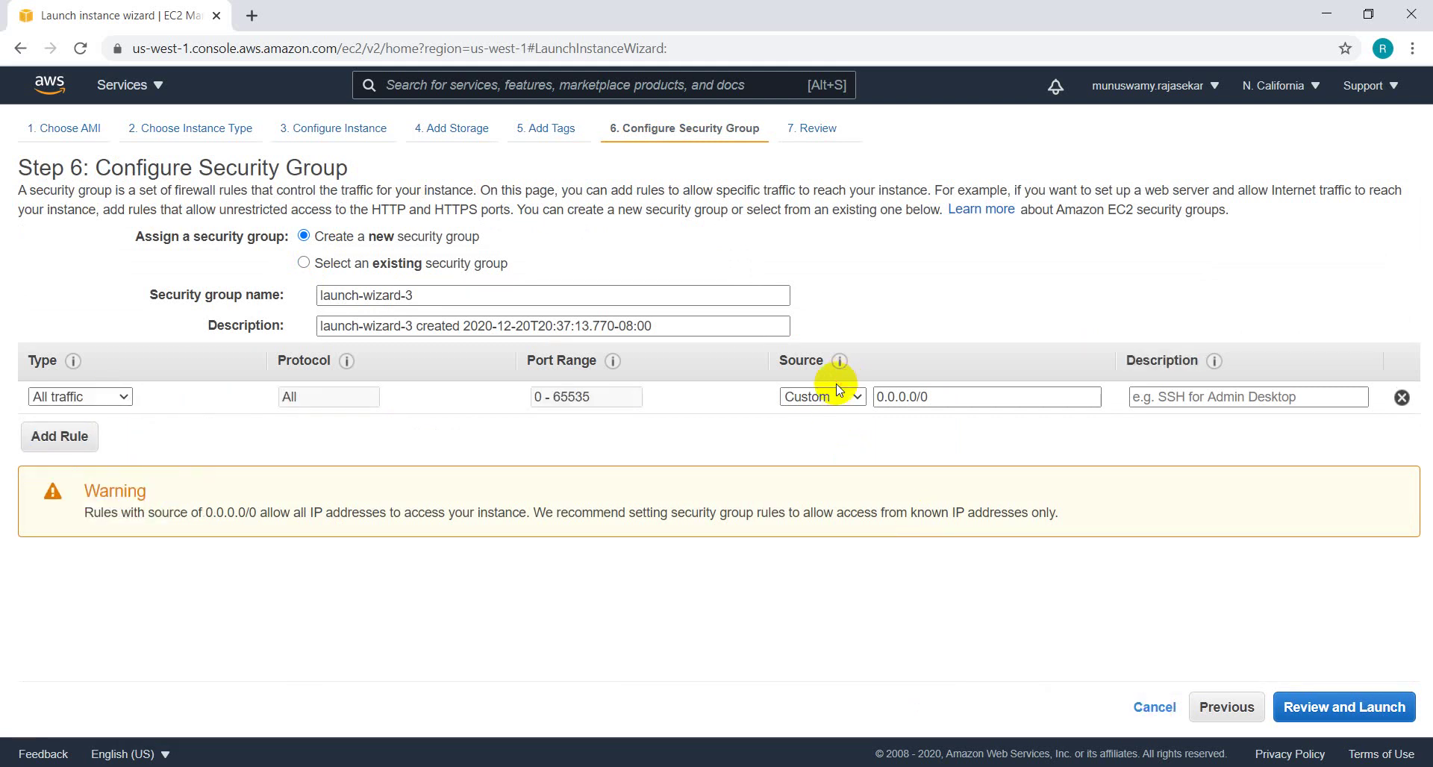
{"action": "left_click", "coordinate": [828, 395]}
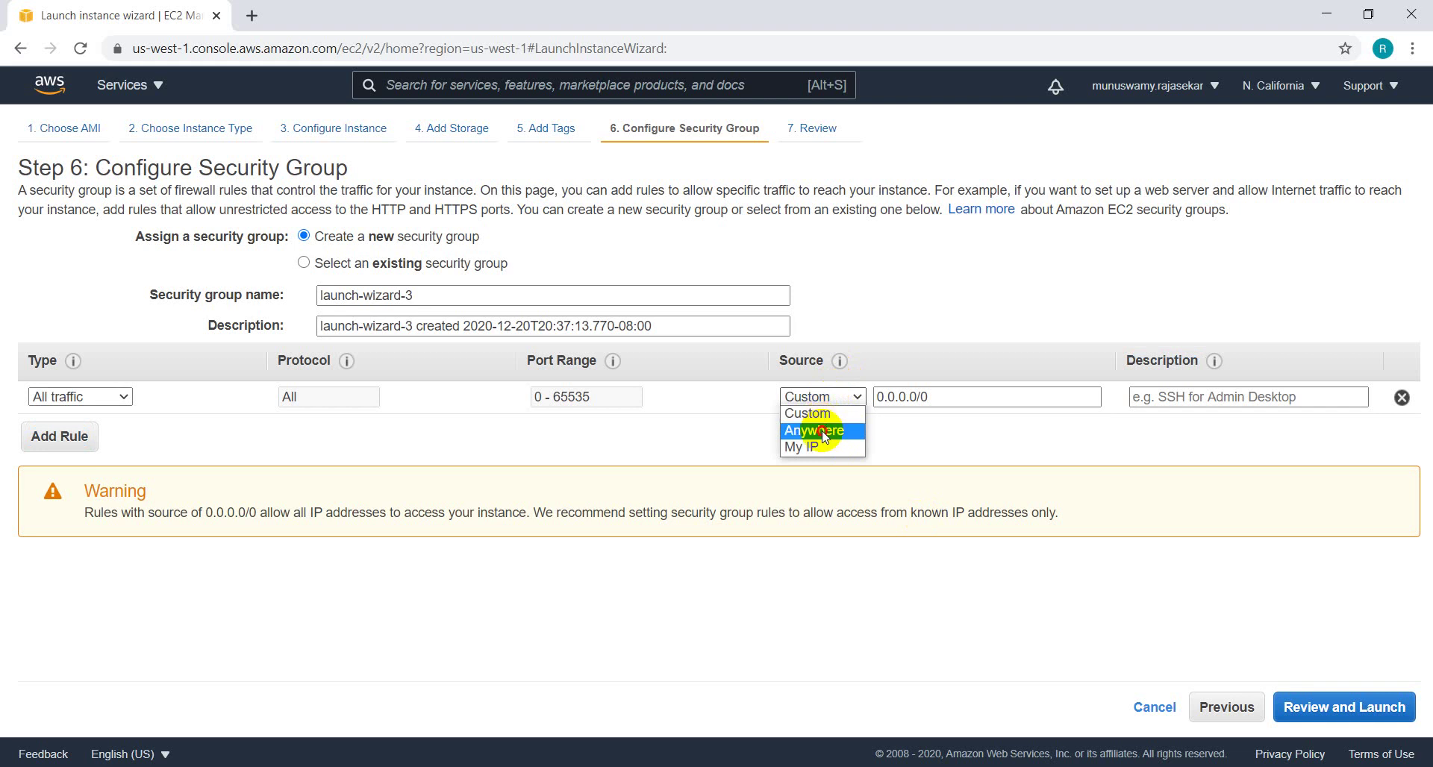
{"action": "left_click", "coordinate": [818, 430]}
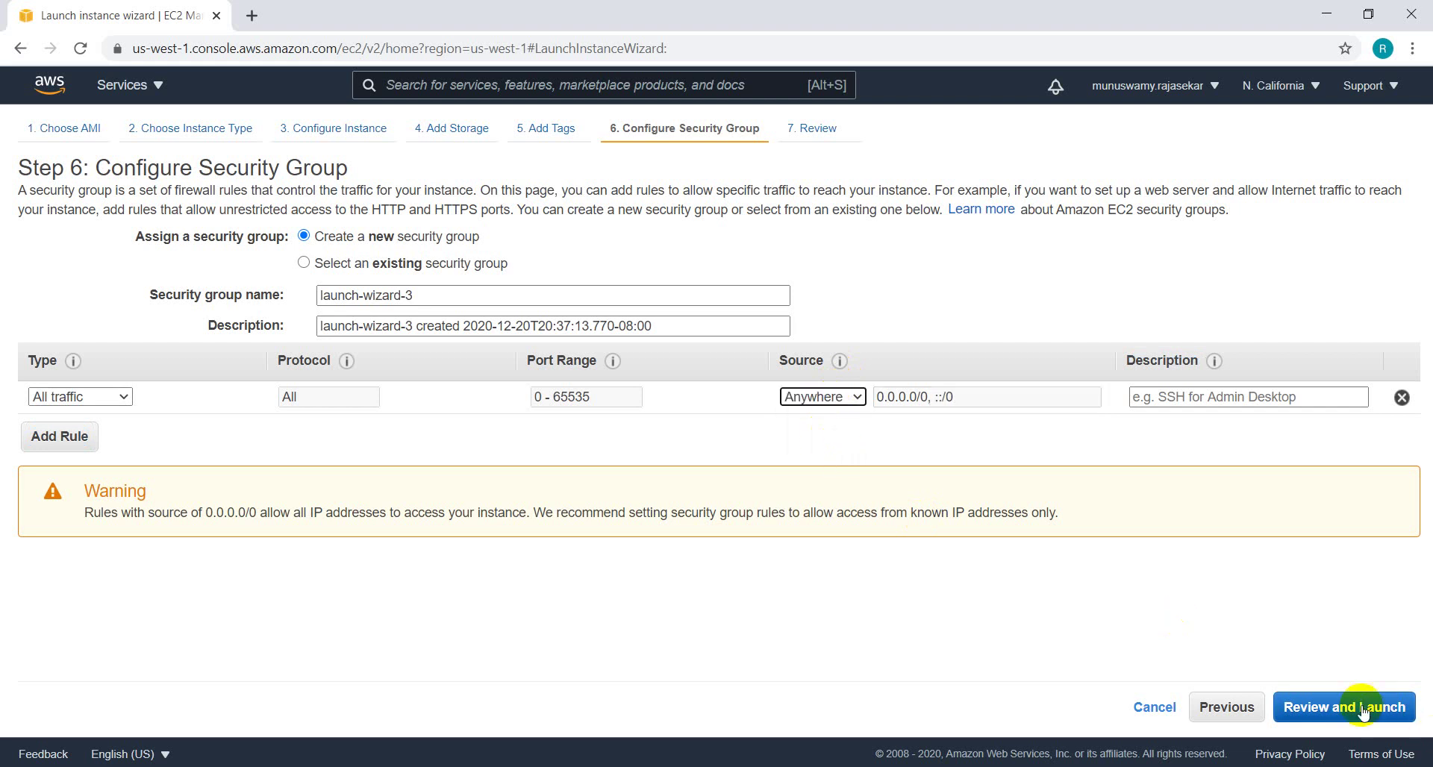
Launch the reviewed instance with the existing AWS key pair, acknowledging access to its private key file, and open the instances list
{"action": "left_click", "coordinate": [1382, 718]}
{"action": "left_click", "coordinate": [1363, 710]}
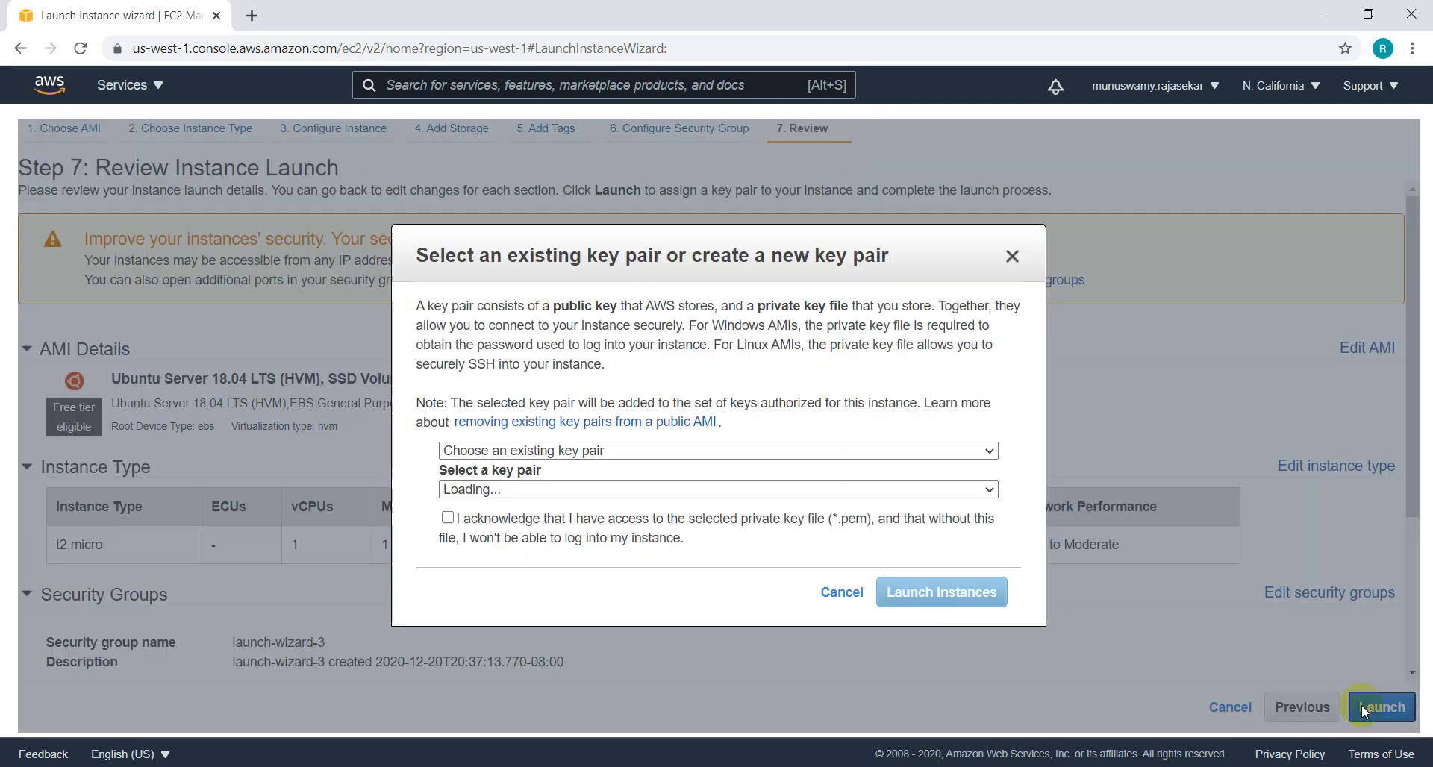
{"action": "left_click_drag", "start_coordinate": [830, 550], "coordinate": [827, 518]}
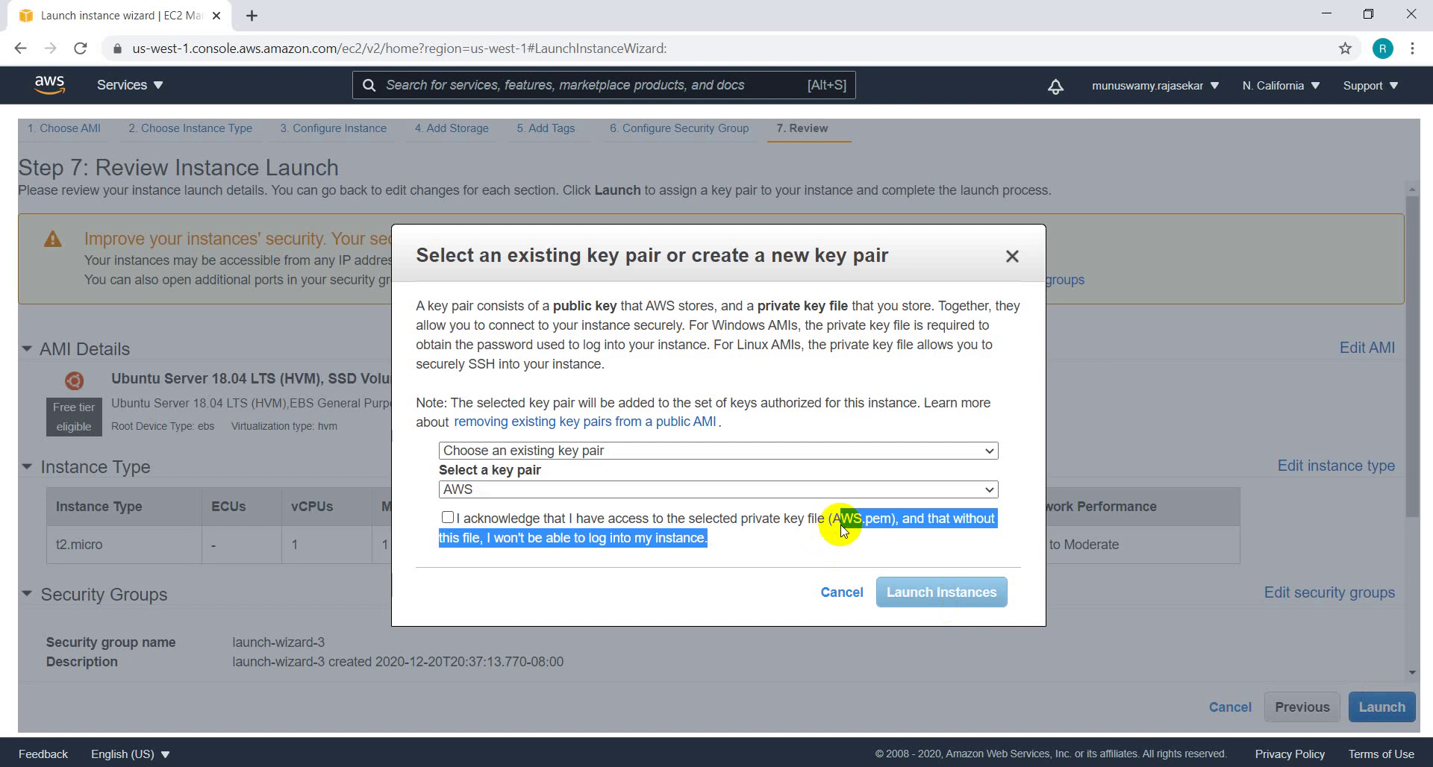
{"action": "left_click", "coordinate": [827, 519]}
{"action": "left_click", "coordinate": [965, 595]}
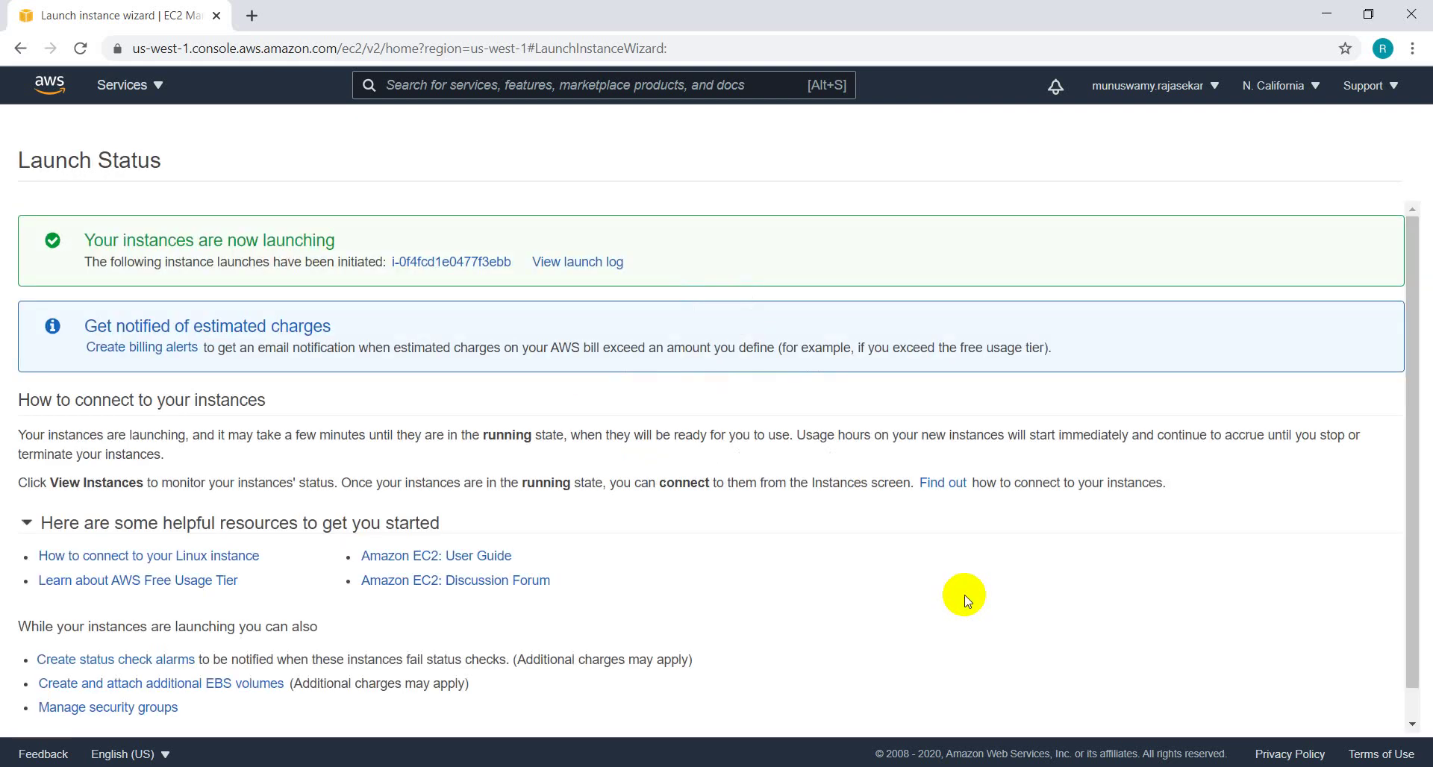
{"action": "scroll", "coordinate": [965, 595], "scroll_direction": "down", "scroll_amount": 2}
{"action": "left_click", "coordinate": [1369, 715]}
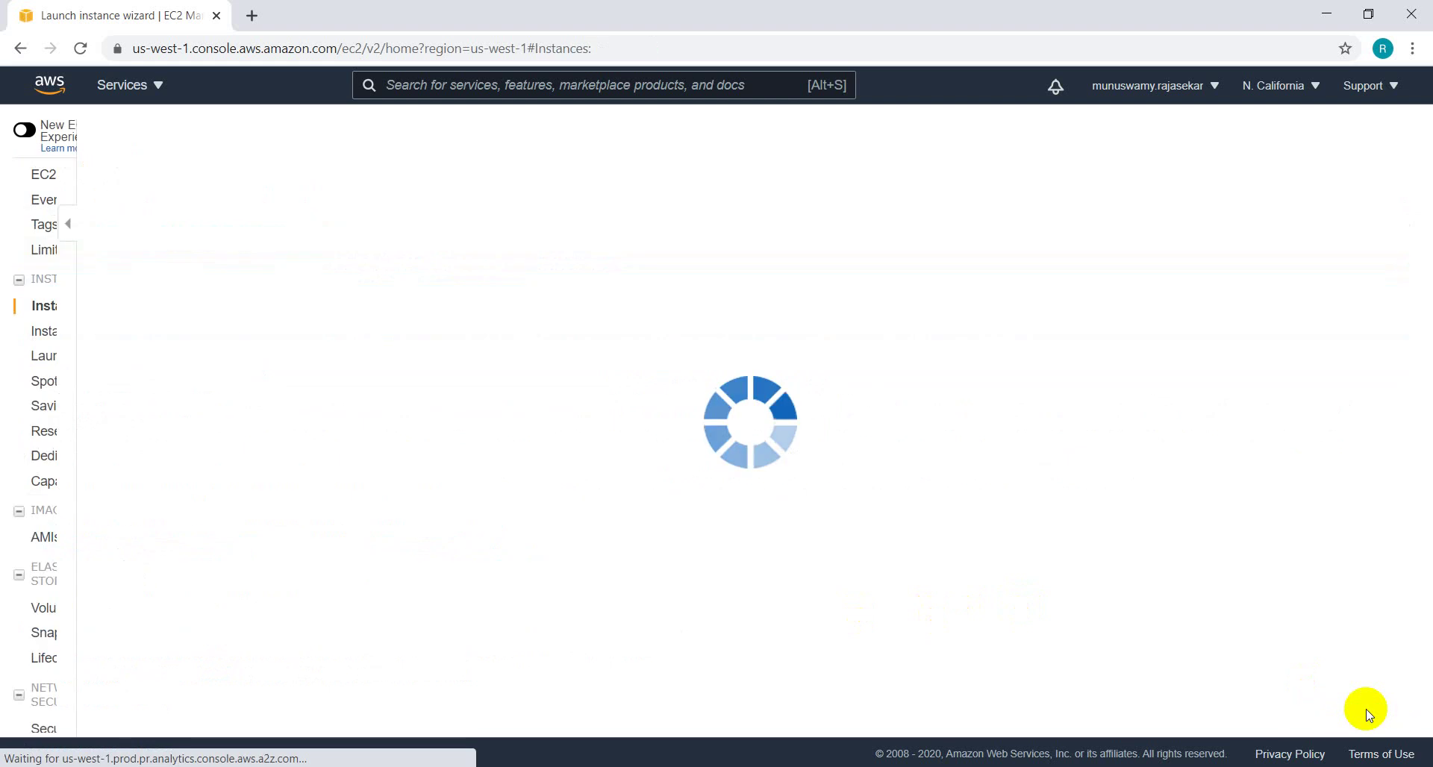
Open a Command Prompt window with cmd, return to the instances list and check the public IPs of the older and newly launched instances
{"action": "key", "text": "super+r"}
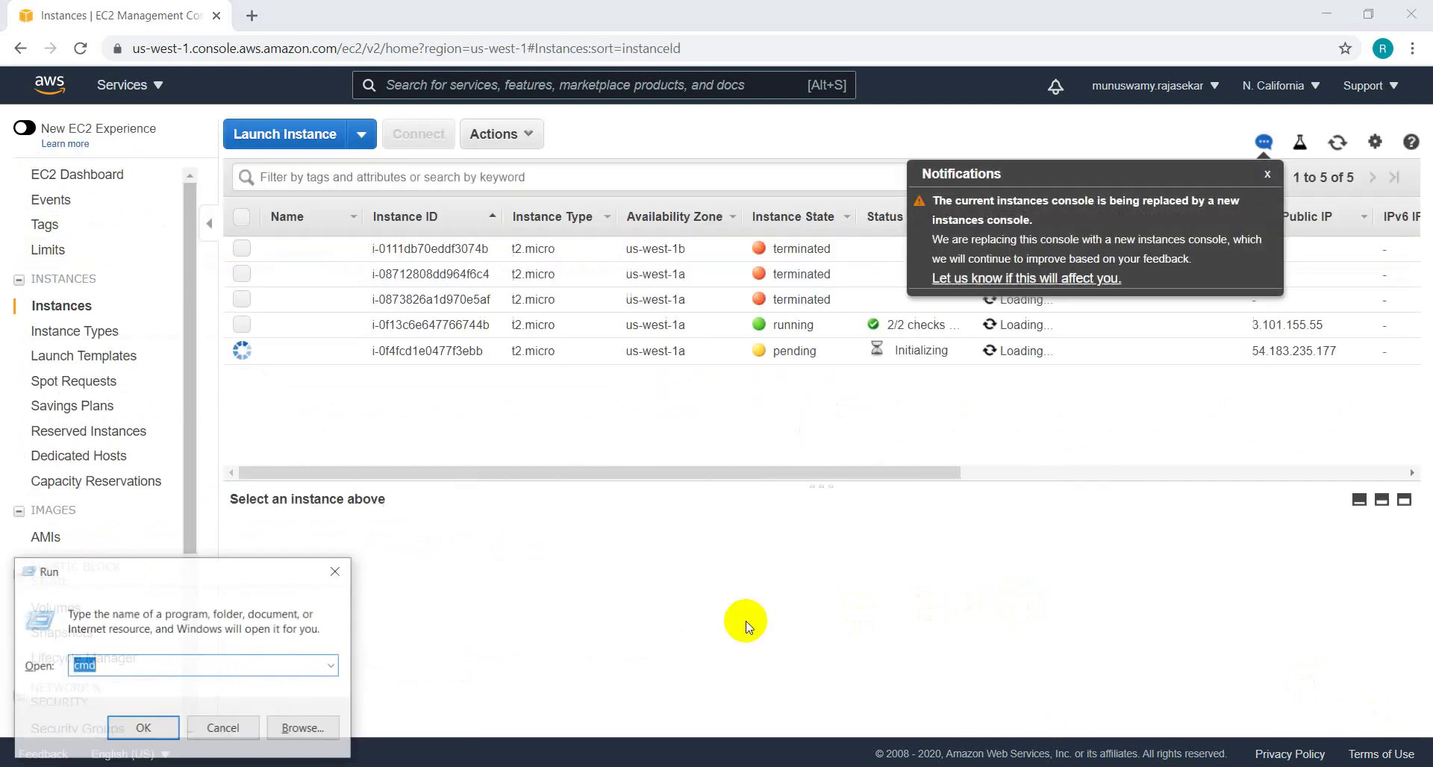
{"action": "key", "text": "Return"}
{"action": "left_click", "coordinate": [1048, 424]}
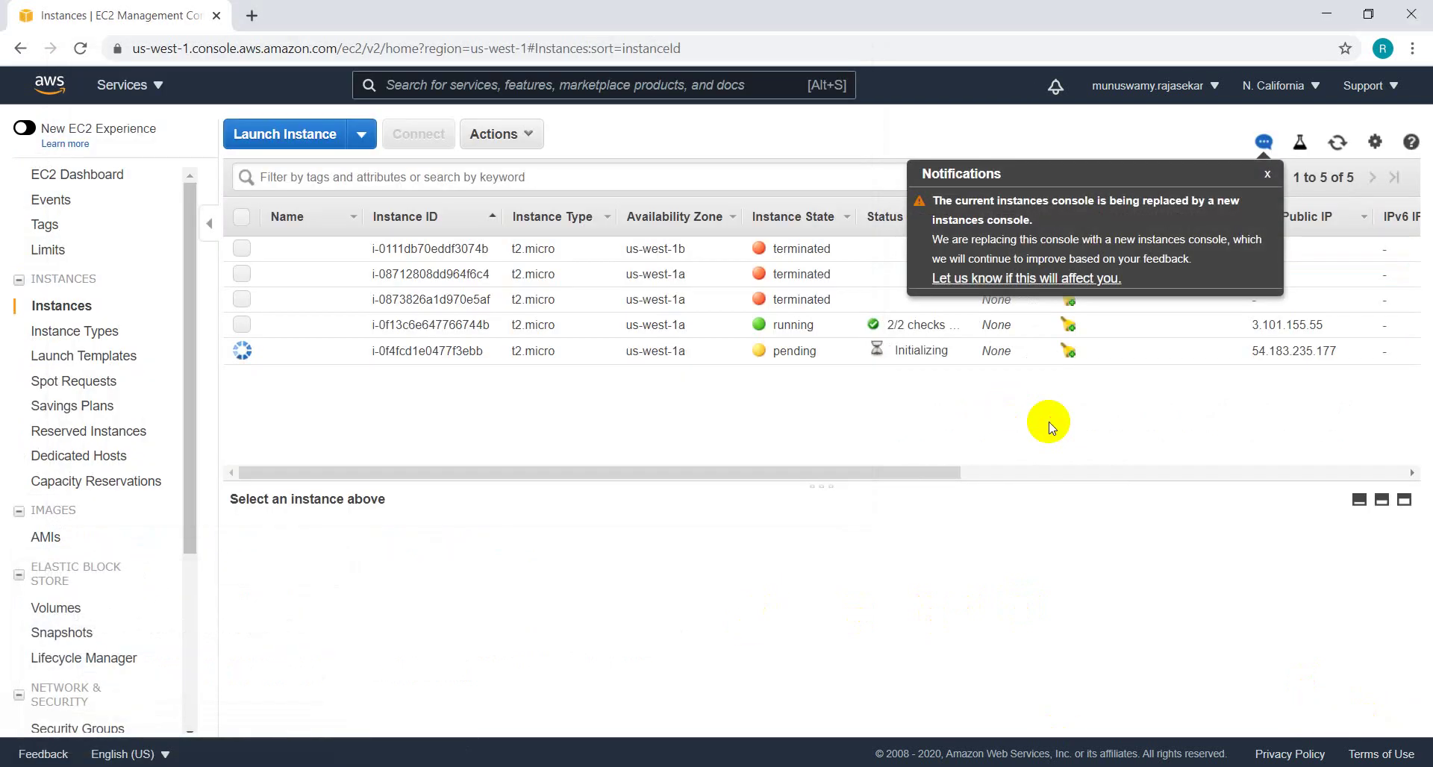
{"action": "double_click", "coordinate": [1270, 336]}
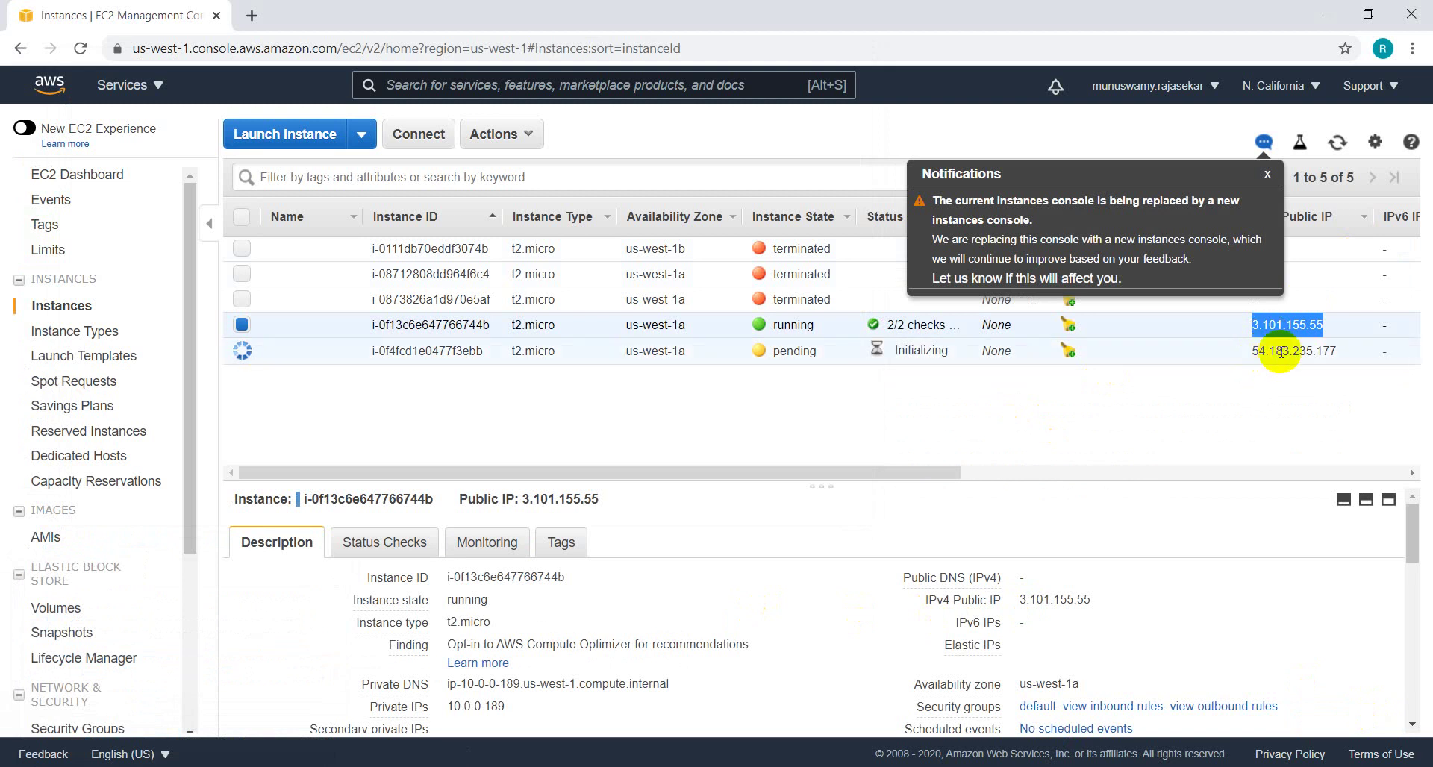
{"action": "double_click", "coordinate": [1280, 351]}
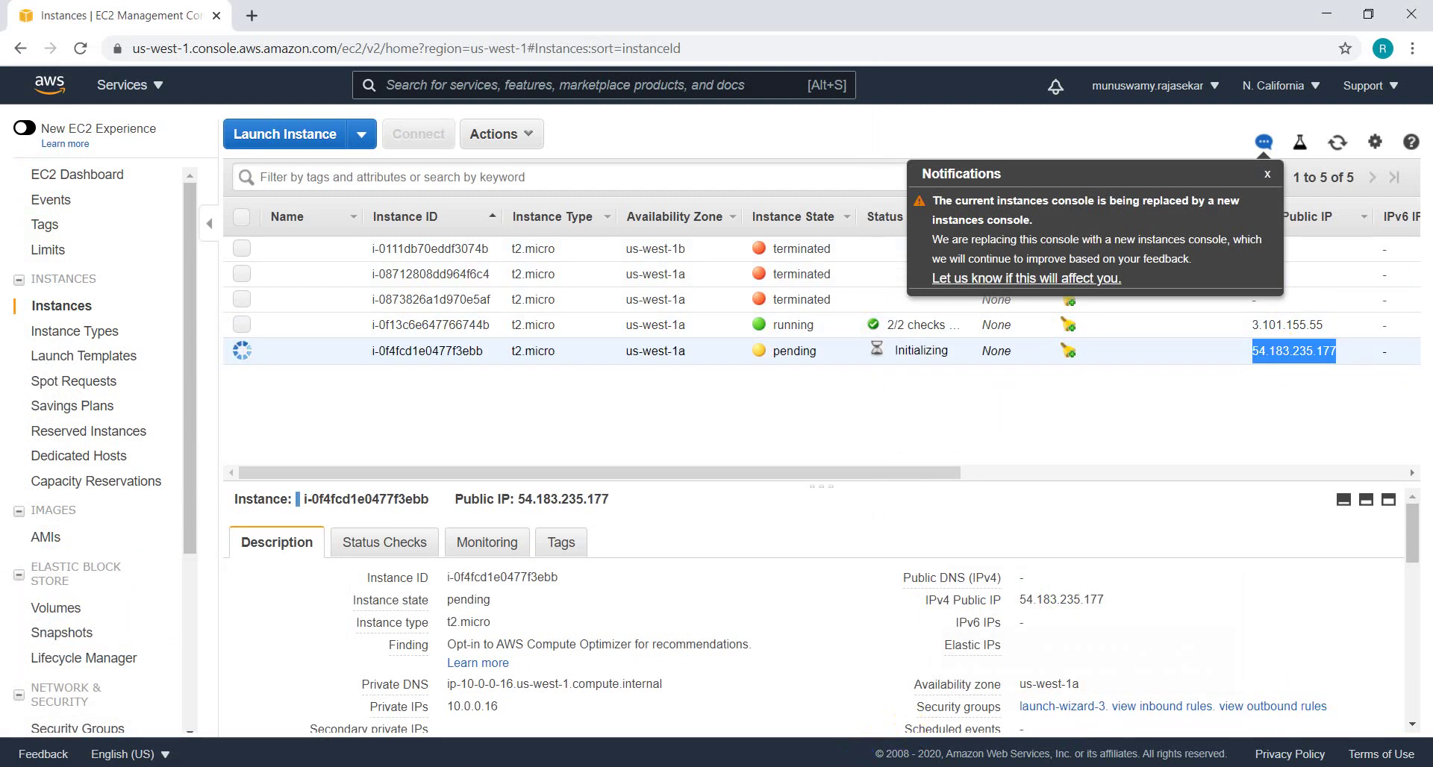
Copy the new instance's public IP 54.183.235.177 and ping it from the Command Prompt
{"action": "key", "text": "alt+Tab"}
{"action": "left_click", "coordinate": [1287, 357]}
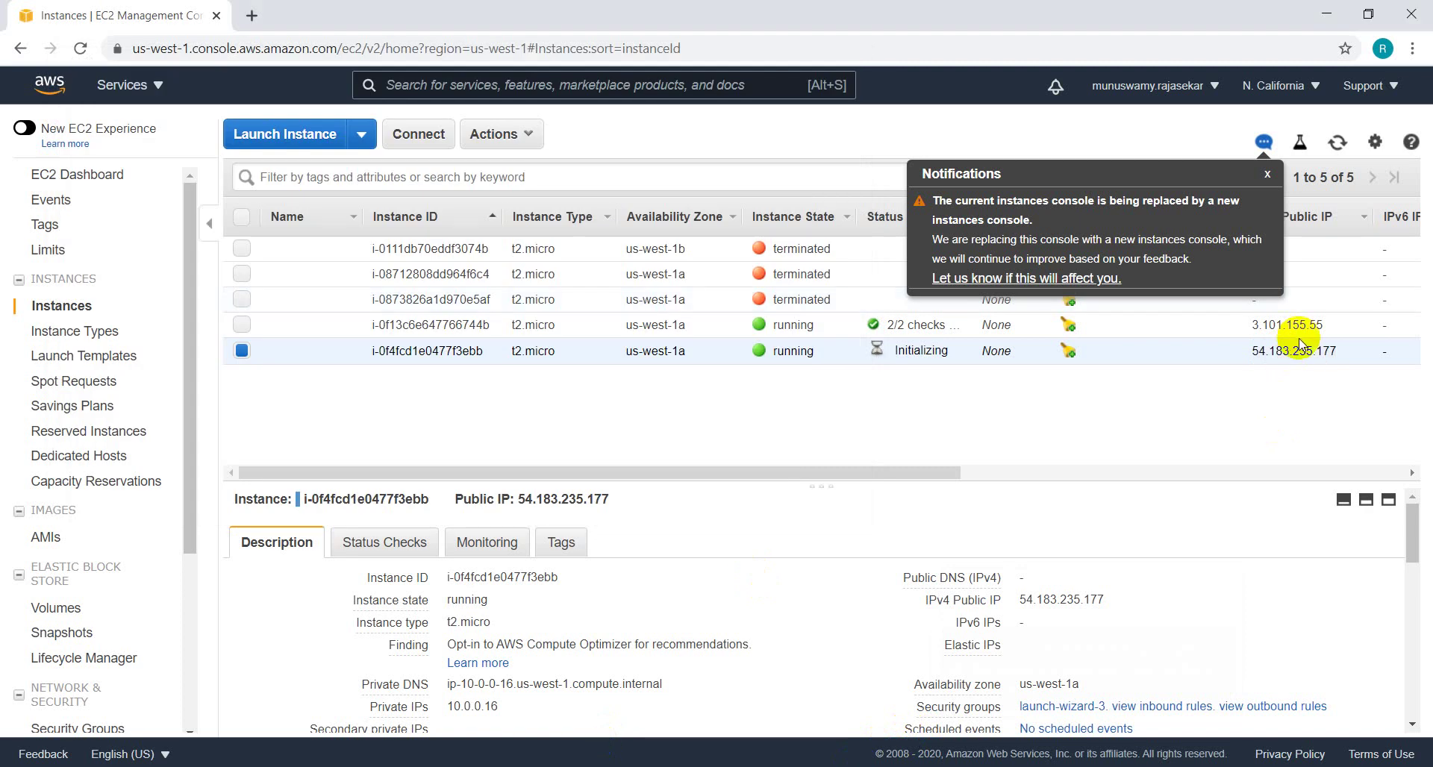
{"action": "double_click", "coordinate": [1300, 344]}
{"action": "key", "text": "ctrl+c"}
{"action": "key", "text": "alt+Tab"}
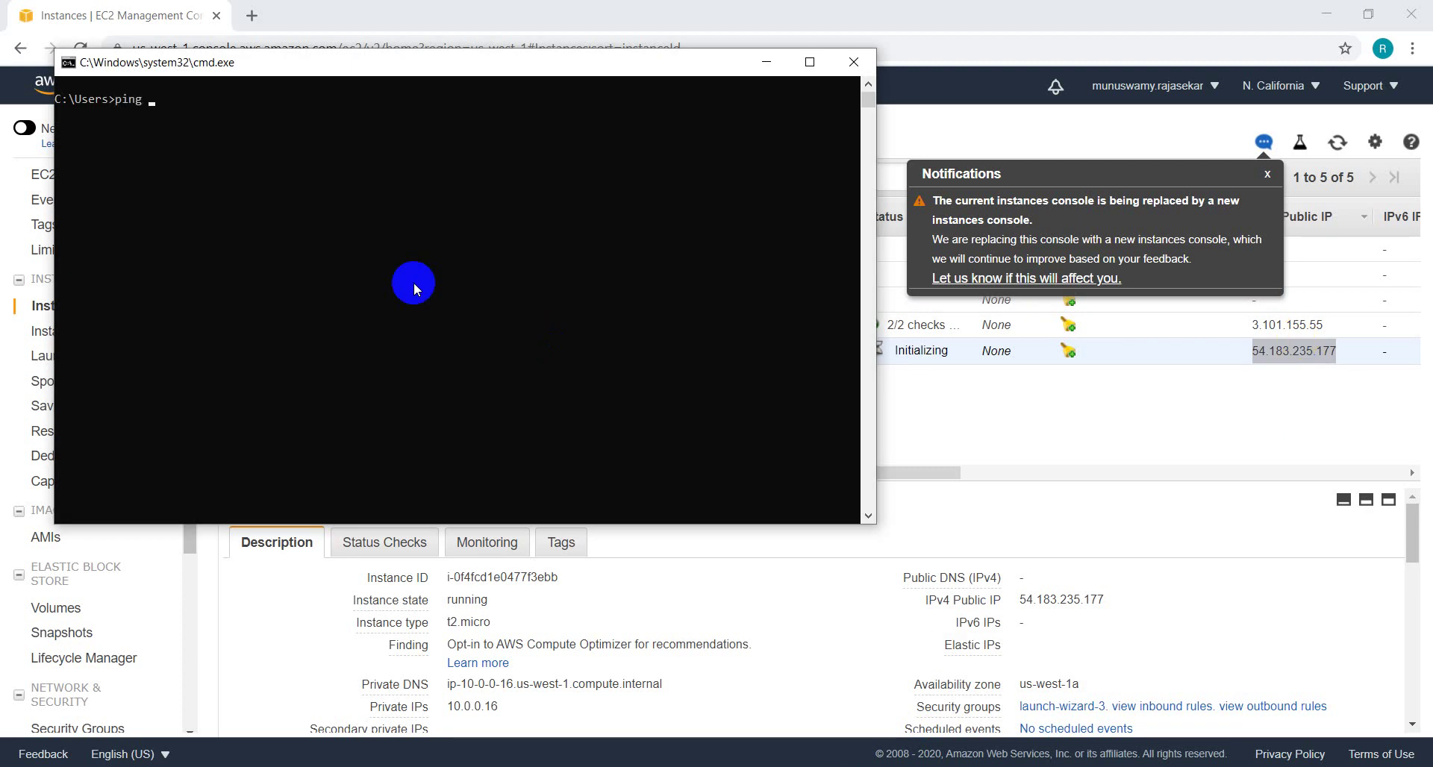
{"action": "type", "text": "ping"}
{"action": "key", "text": "ctrl+v"}
{"action": "key", "text": "Return"}
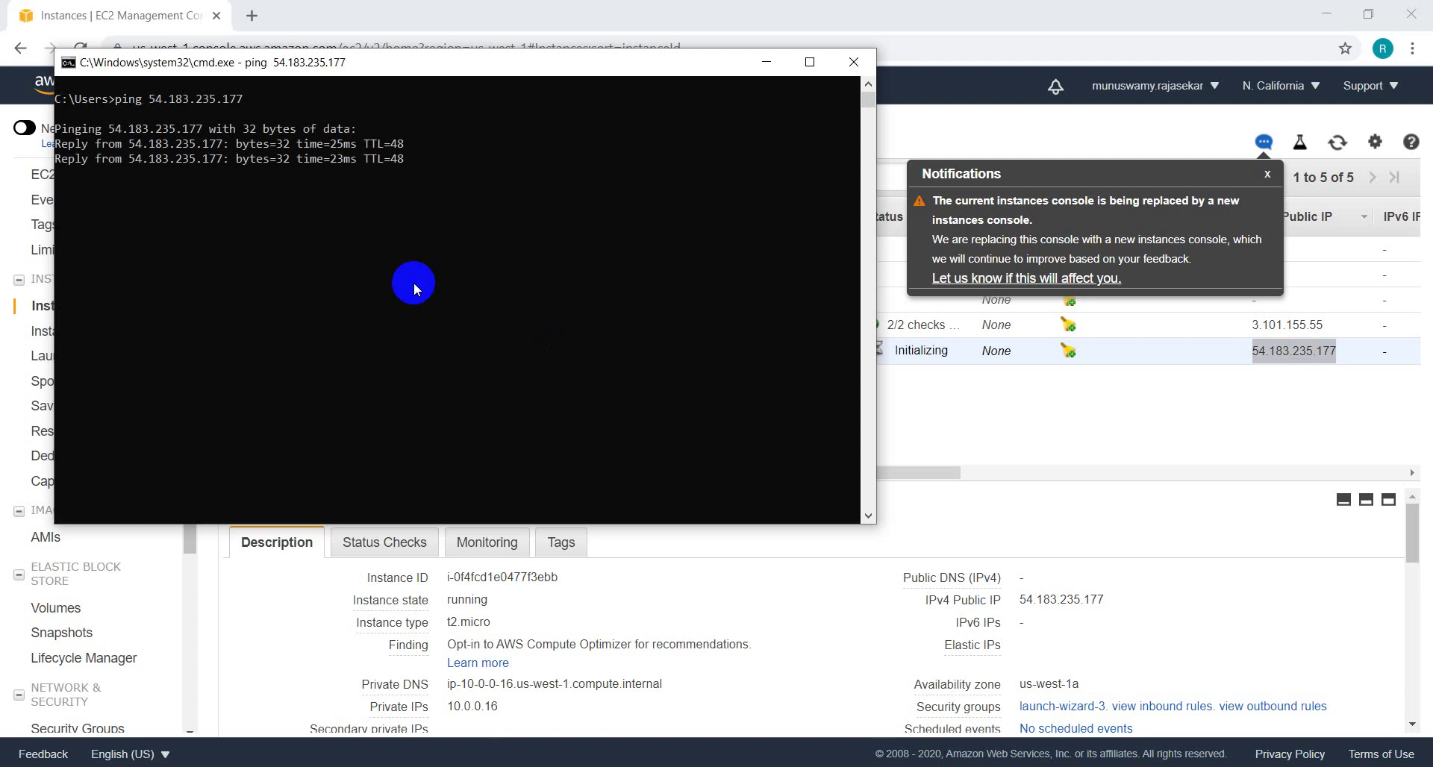